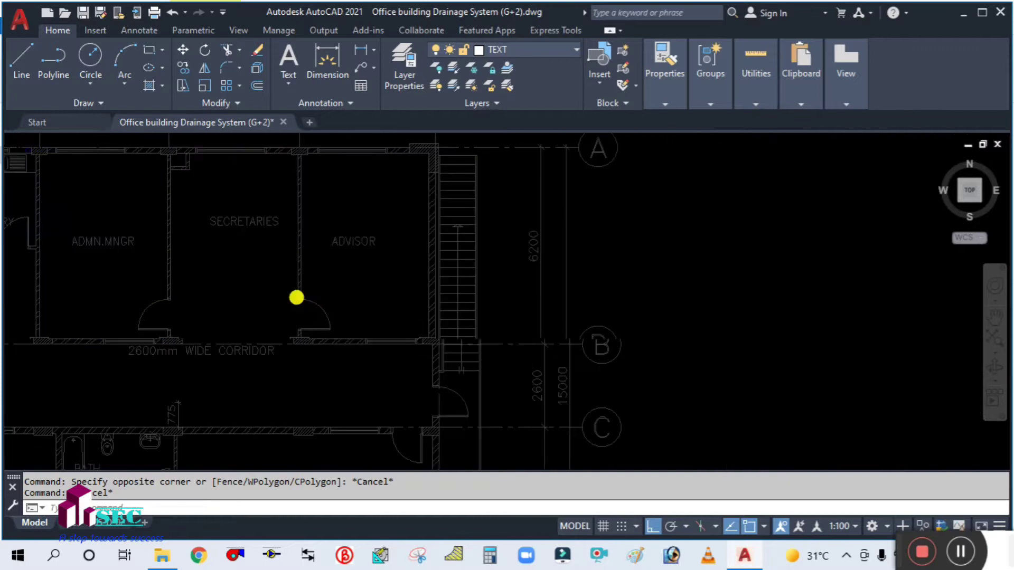
# Examine the DWS pipes, size labels and shafts at the gents and ladies toilets on the first-floor layout
pyautogui.scroll(8, 129, 297)
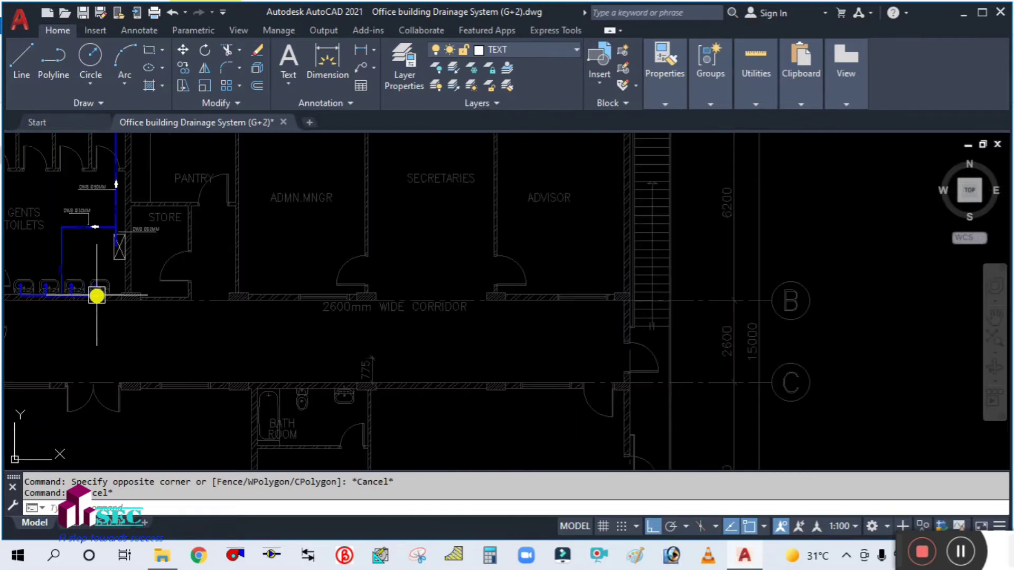
pyautogui.scroll(5, 568, 285)
pyautogui.scroll(-5, 561, 317)
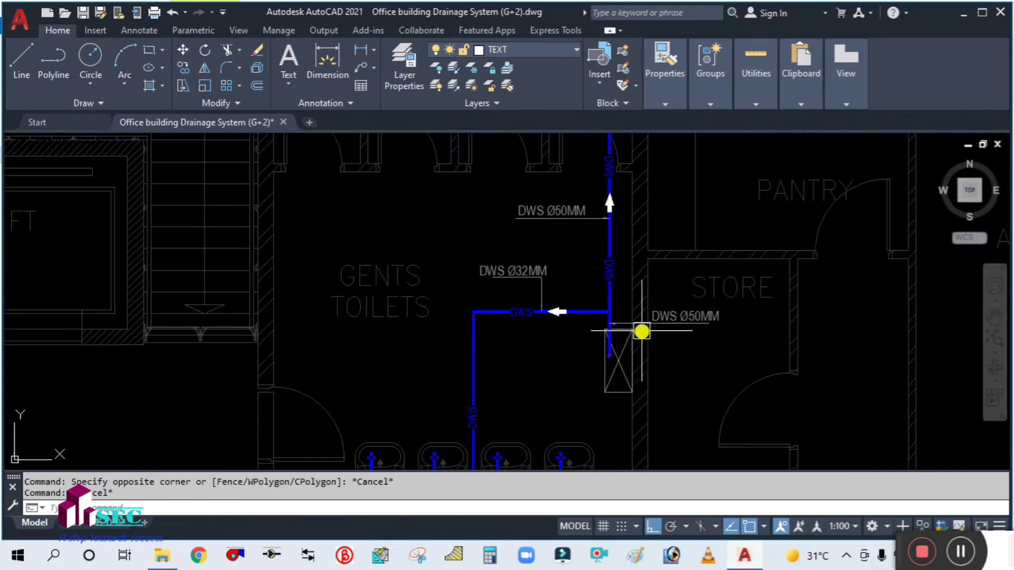
pyautogui.scroll(2, 633, 316)
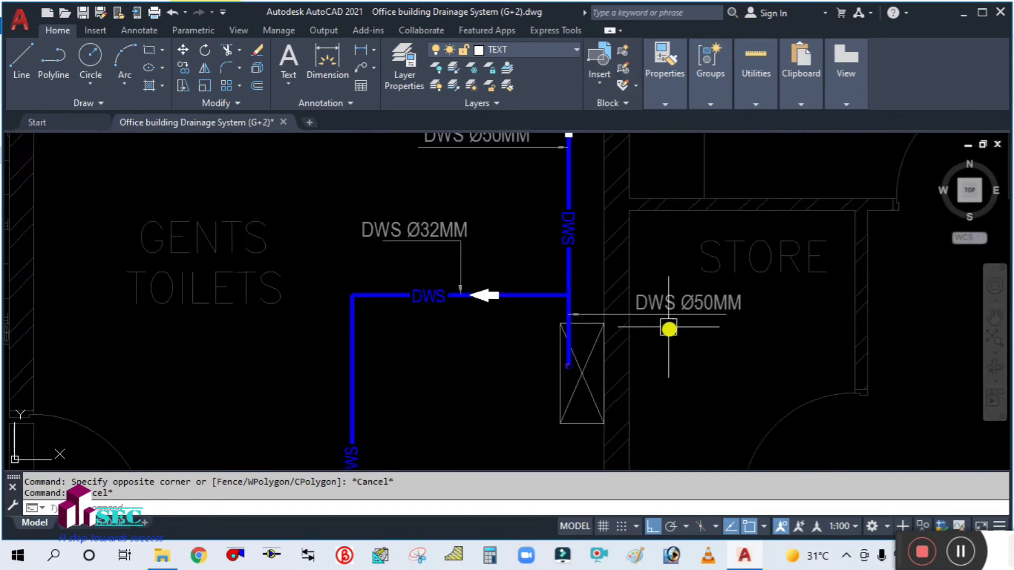
pyautogui.scroll(-2, 660, 312)
pyautogui.scroll(-6, 483, 369)
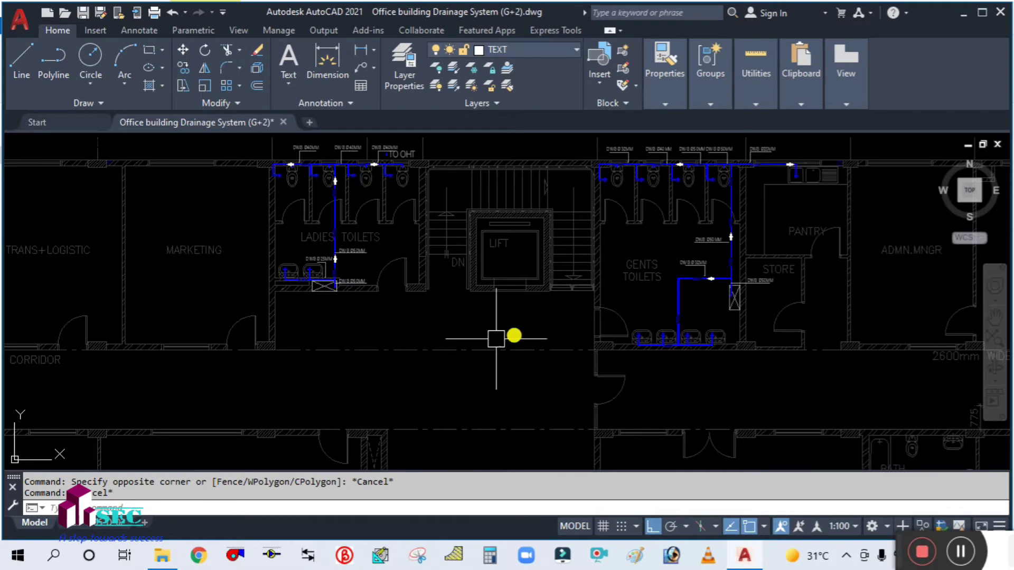
pyautogui.scroll(2, 516, 335)
pyautogui.scroll(3, 442, 294)
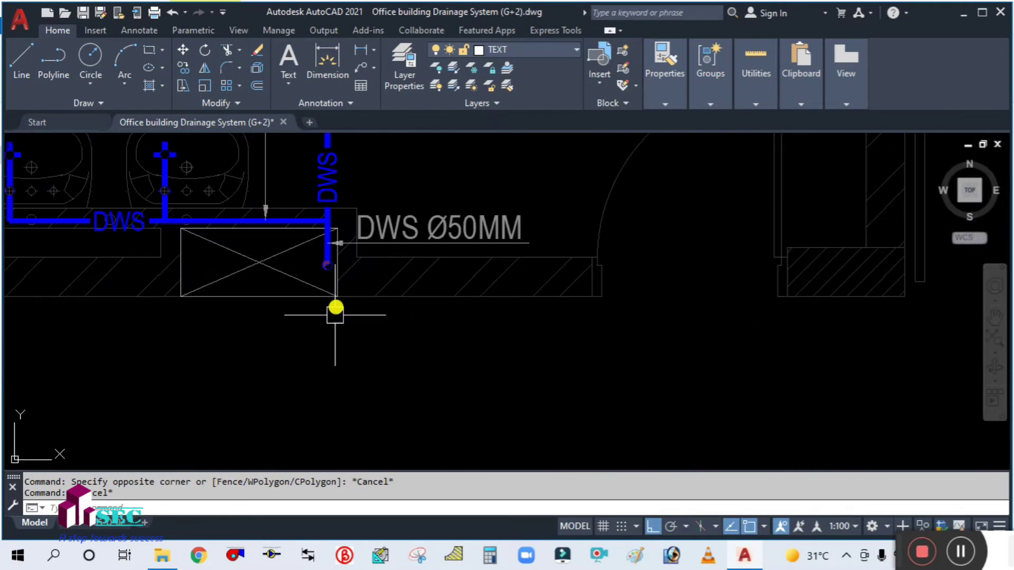
pyautogui.scroll(-5, 334, 301)
pyautogui.scroll(1, 385, 327)
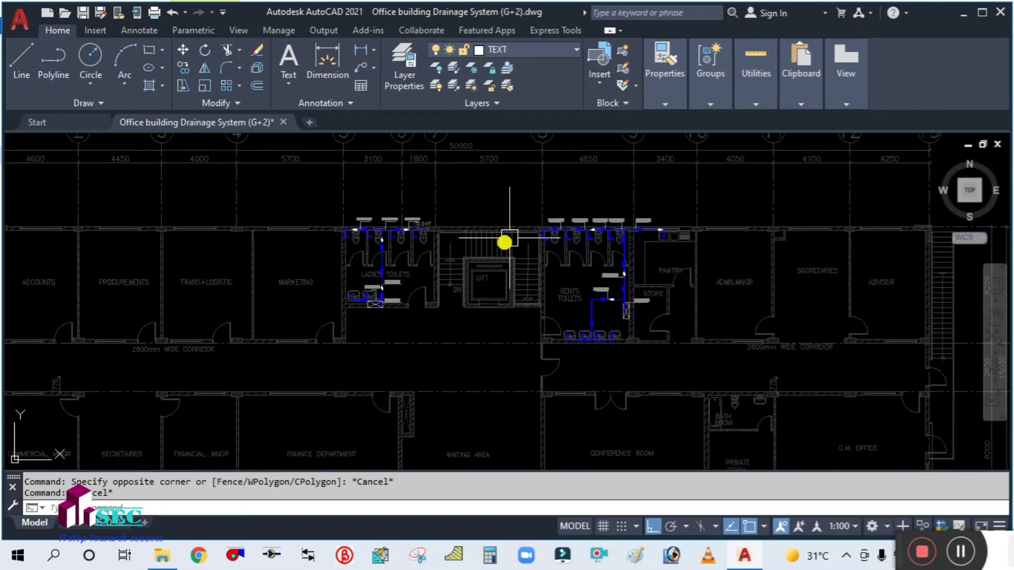
pyautogui.scroll(3, 468, 216)
# Examine the DWS riser, branch sizes and shaft beside the gents toilets near the store on the ground-floor layout
pyautogui.scroll(-5, 370, 295)
pyautogui.scroll(-4, 696, 236)
pyautogui.scroll(4, 276, 215)
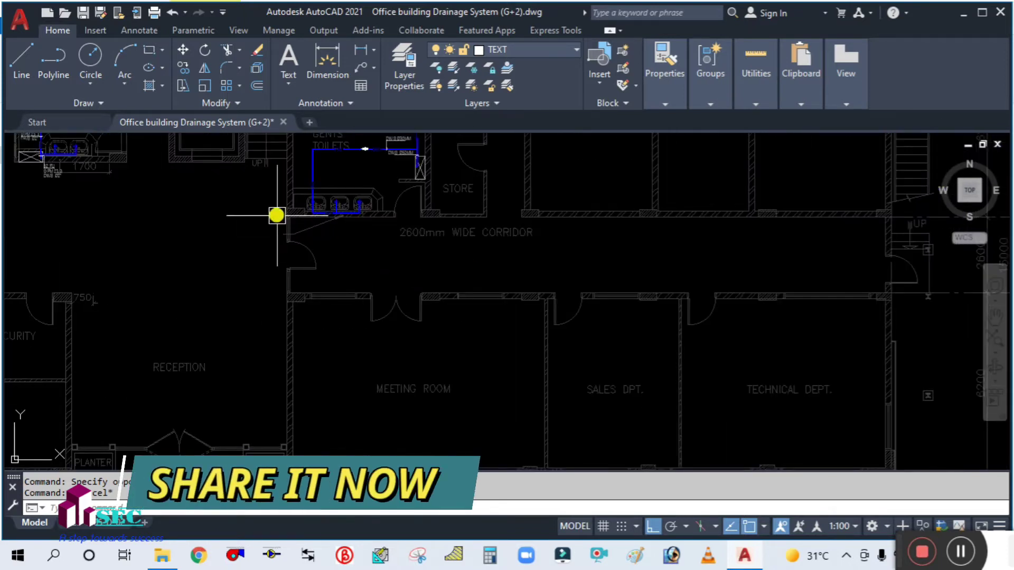
pyautogui.scroll(3, 412, 246)
pyautogui.scroll(-2, 385, 335)
pyautogui.scroll(1, 391, 287)
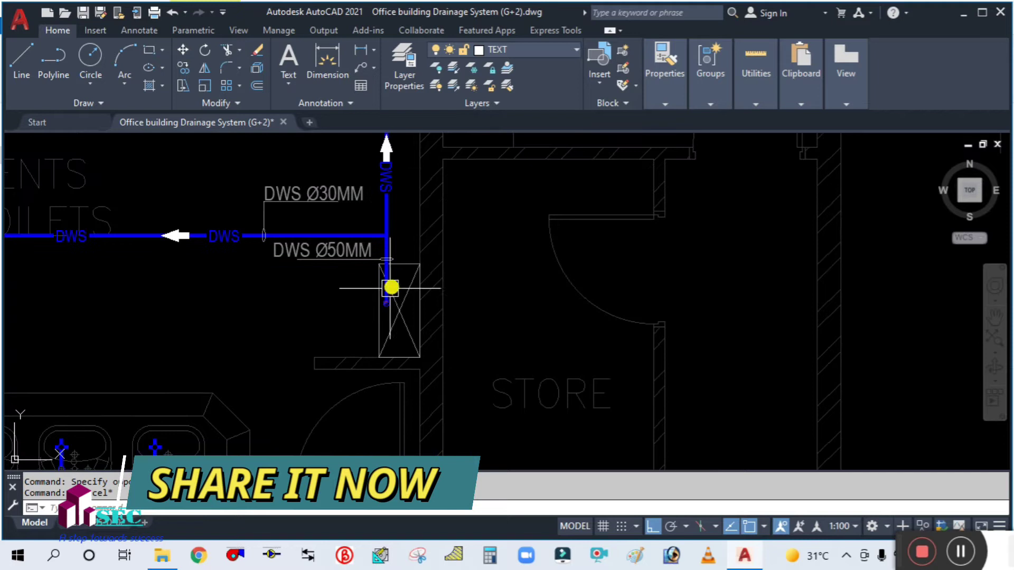
pyautogui.scroll(3, 389, 274)
pyautogui.scroll(-3, 362, 274)
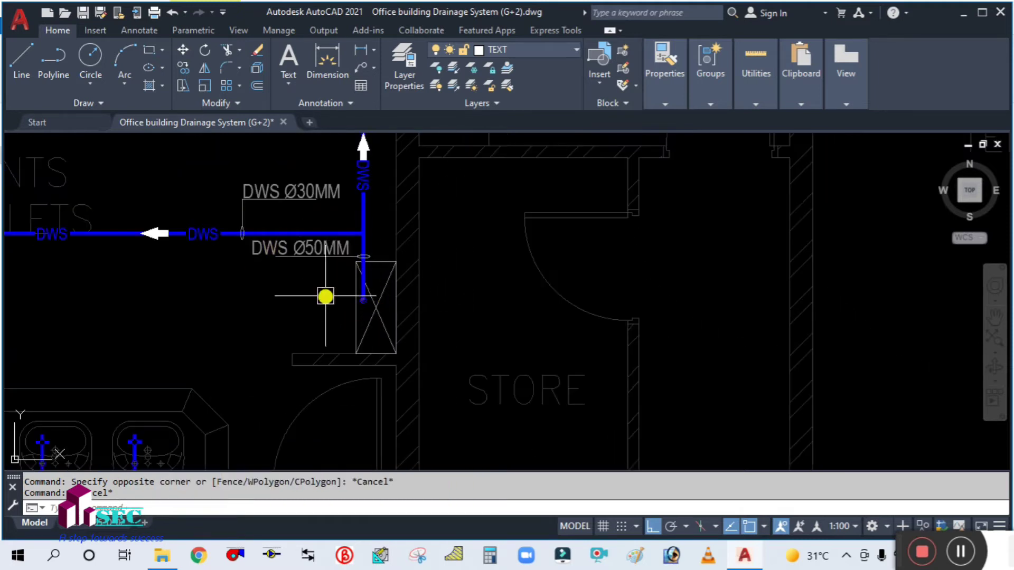
pyautogui.scroll(-2, 325, 296)
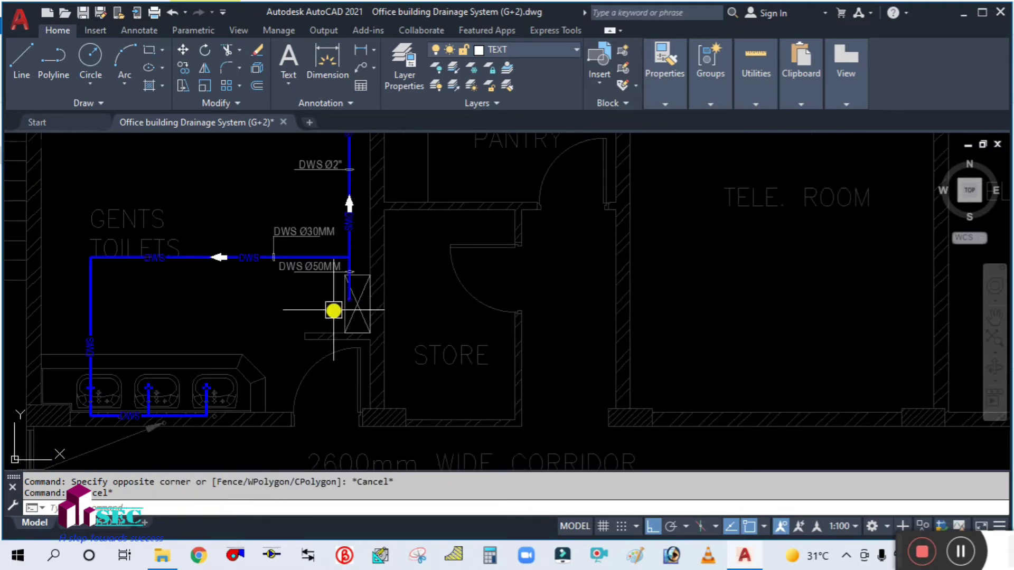
pyautogui.scroll(-3, 376, 264)
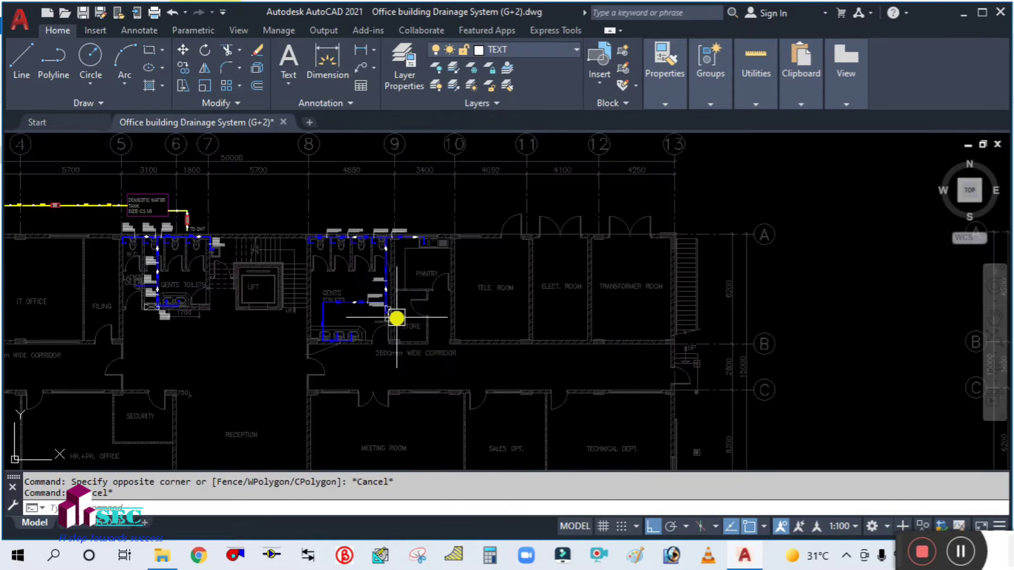
# Inspect the overhead tank on the roof layout and trace its long DWS branch to the eastern shaft
pyautogui.scroll(1, 521, 310)
pyautogui.scroll(1, 261, 287)
pyautogui.moveTo(260, 287)
pyautogui.mouseDown(button='middle')
pyautogui.moveTo(333, 285)
pyautogui.moveTo(124, 289)
pyautogui.mouseUp(button='middle')
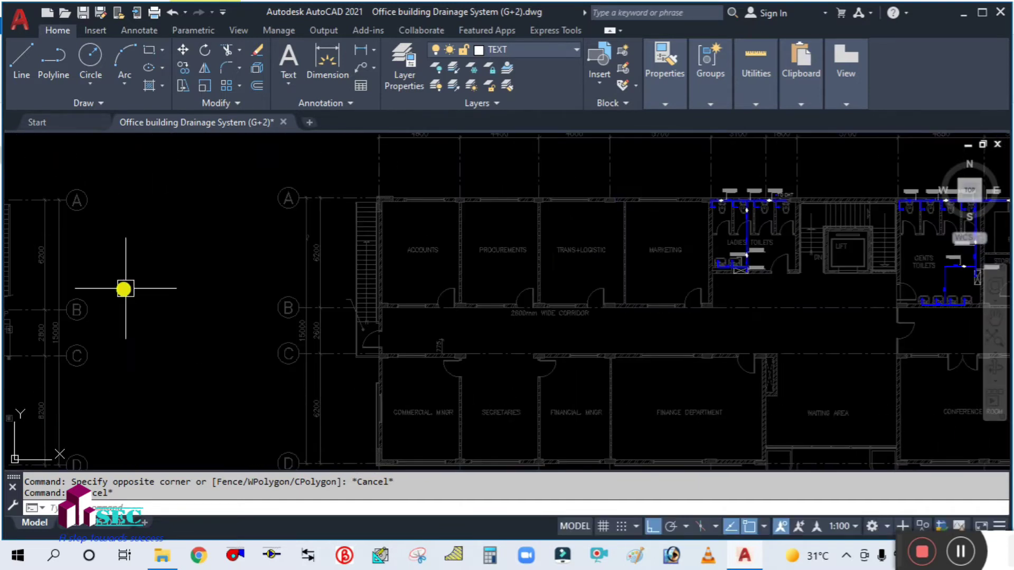
pyautogui.scroll(-1, 260, 288)
pyautogui.scroll(2, 702, 233)
pyautogui.scroll(-3, 65, 292)
pyautogui.scroll(-2, 263, 284)
pyautogui.scroll(2, 507, 287)
pyautogui.scroll(3, 641, 303)
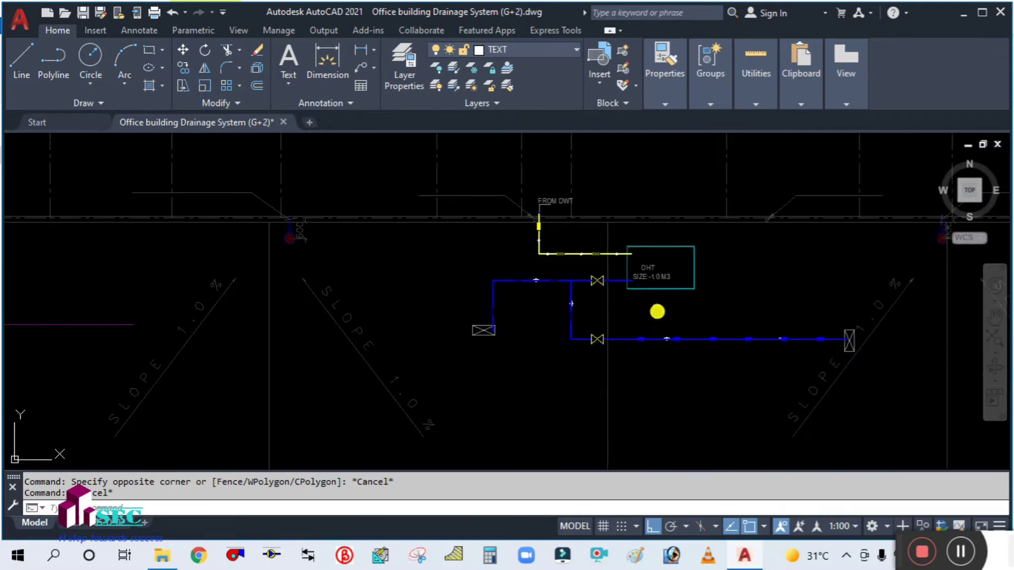
pyautogui.moveTo(657, 310); pyautogui.dragTo(416, 301, button='middle')
pyautogui.scroll(2, 415, 300)
pyautogui.moveTo(316, 374)
pyautogui.mouseDown(button='middle')
pyautogui.moveTo(439, 357)
pyautogui.moveTo(451, 344)
pyautogui.mouseUp(button='middle')
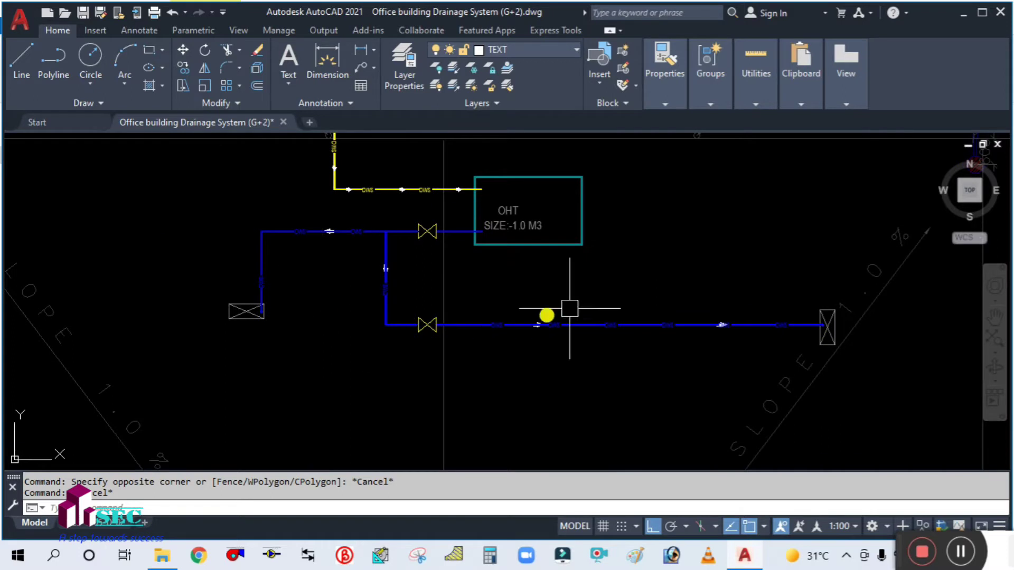
pyautogui.scroll(2, 836, 332)
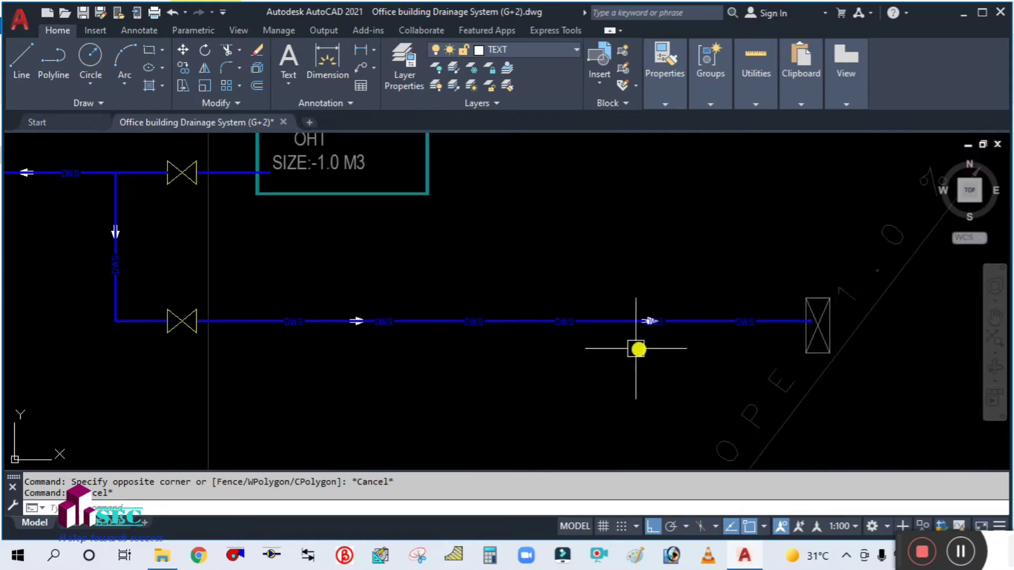
# Inspect the roof's western shaft connection and the valves on both DWS branches from the overhead tank
pyautogui.moveTo(199, 398); pyautogui.dragTo(486, 367, button='middle')
pyautogui.scroll(4, 166, 265)
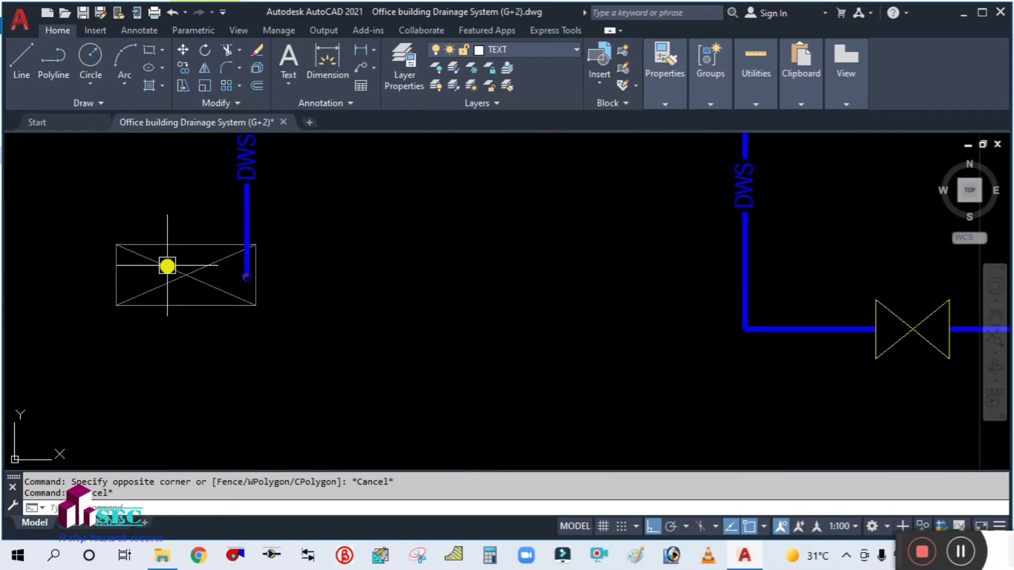
pyautogui.scroll(-2, 166, 351)
pyautogui.moveTo(233, 335); pyautogui.dragTo(199, 355, button='middle')
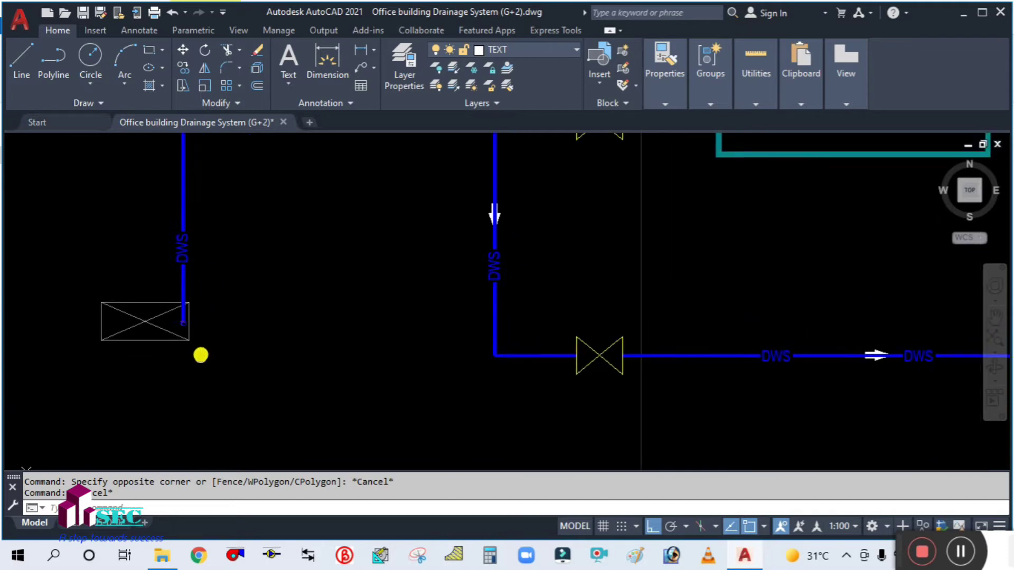
pyautogui.scroll(-4, 101, 310)
pyautogui.moveTo(97, 343); pyautogui.dragTo(150, 378, button='middle')
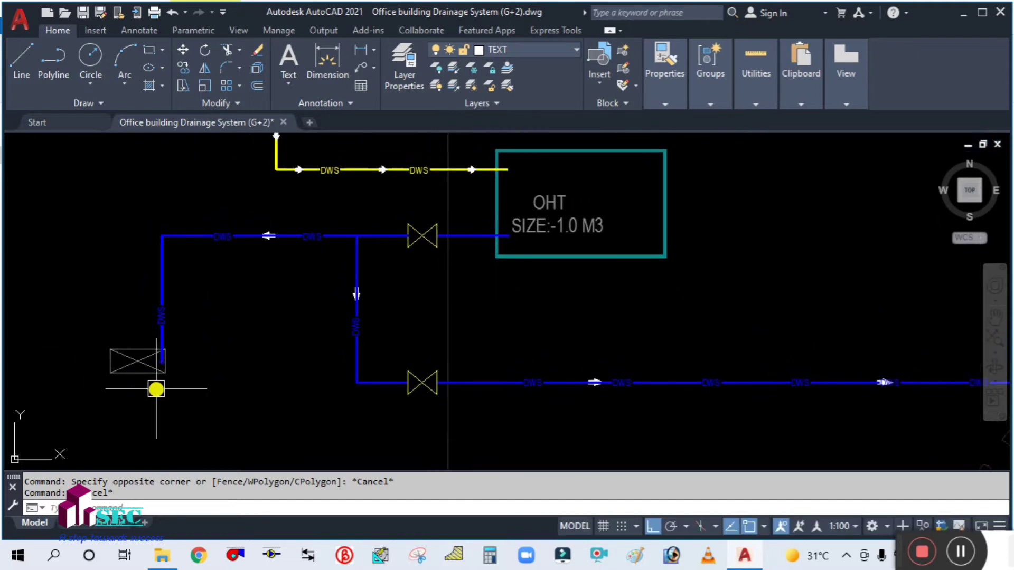
pyautogui.scroll(2, 152, 385)
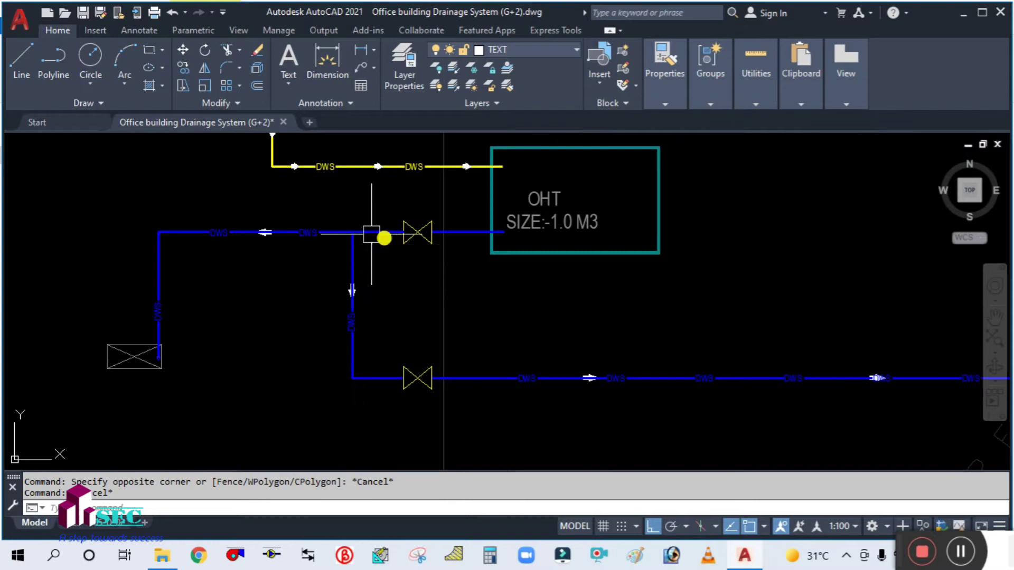
pyautogui.scroll(-4, 282, 353)
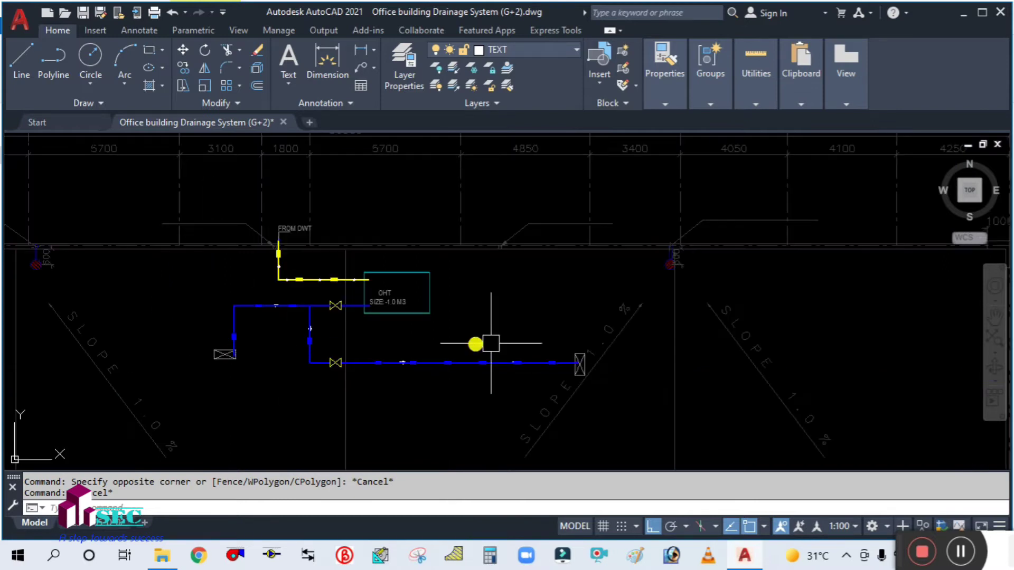
pyautogui.scroll(4, 581, 344)
pyautogui.moveTo(256, 337); pyautogui.dragTo(685, 260, button='middle')
pyautogui.scroll(-5, 685, 261)
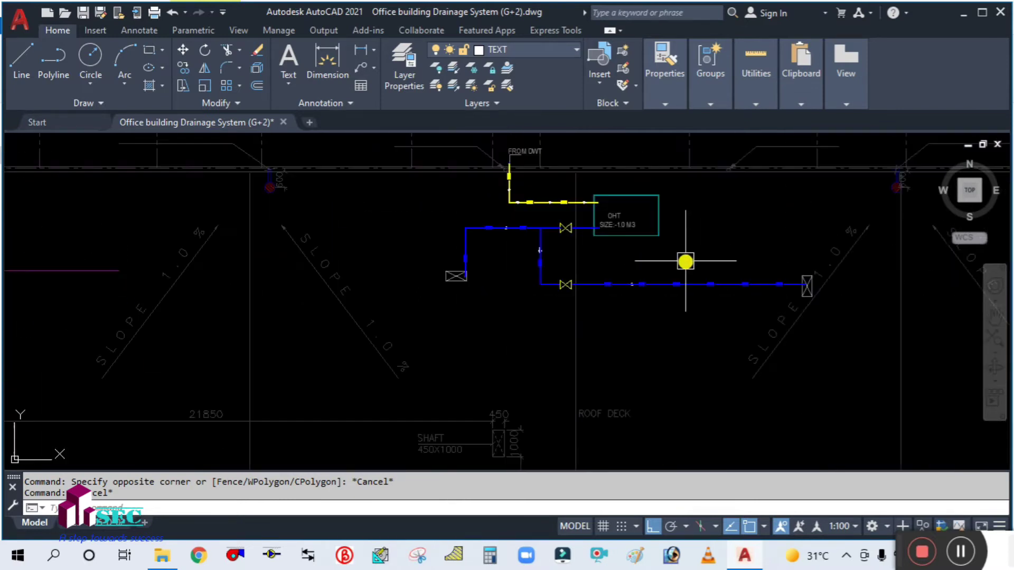
pyautogui.moveTo(375, 307); pyautogui.dragTo(669, 301, button='middle')
pyautogui.scroll(-4, 670, 301)
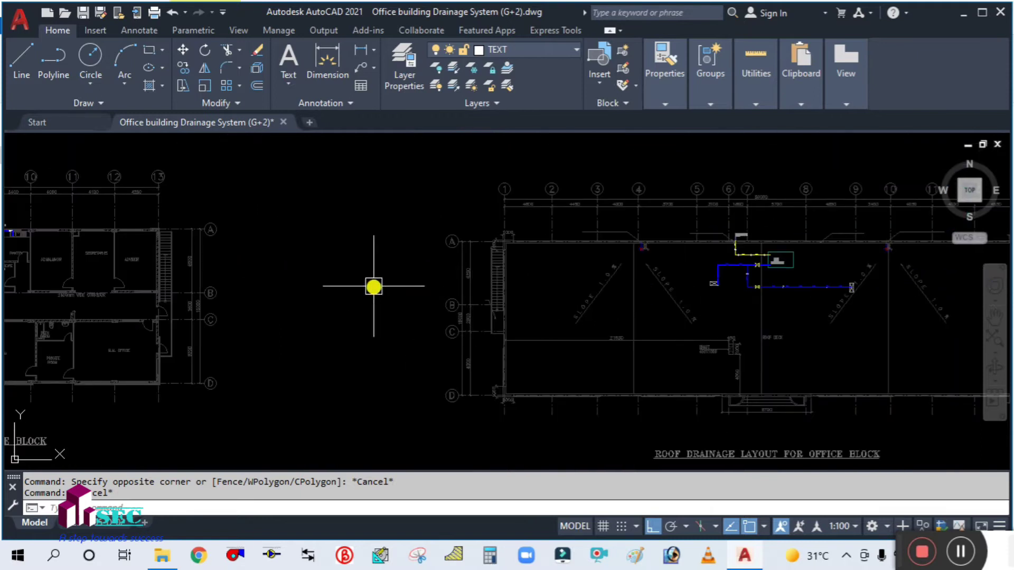
# Review the first-floor toilet water supply layout in relation to the roof layout
pyautogui.moveTo(373, 285); pyautogui.dragTo(731, 267, button='middle')
pyautogui.scroll(3, 249, 236)
pyautogui.scroll(3, 280, 272)
pyautogui.moveTo(280, 272); pyautogui.dragTo(491, 301, button='middle')
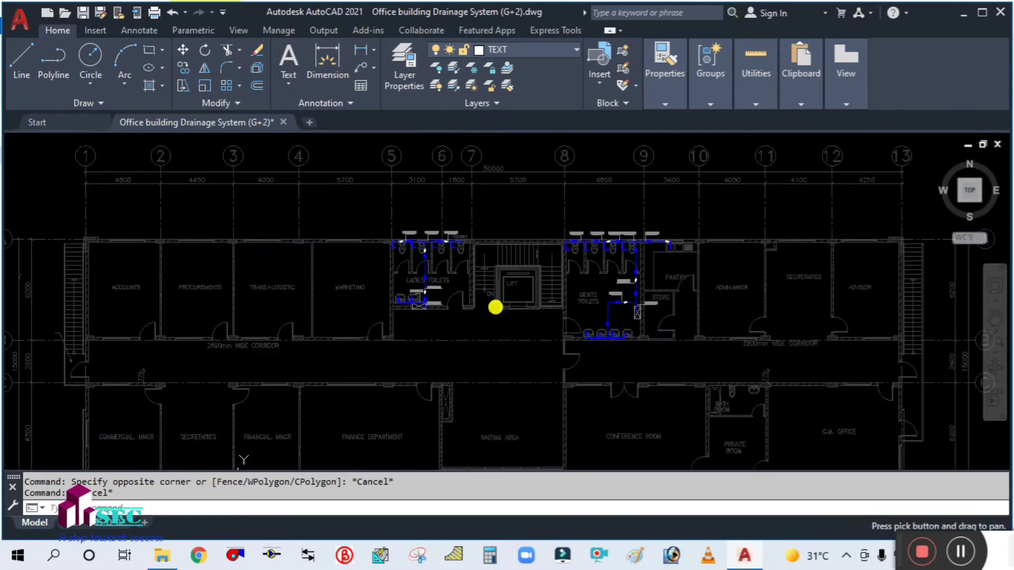
pyautogui.scroll(-1, 530, 330)
pyautogui.moveTo(529, 331)
pyautogui.mouseDown(button='middle')
pyautogui.moveTo(477, 296)
pyautogui.moveTo(445, 255)
pyautogui.mouseUp(button='middle')
pyautogui.scroll(-4, 633, 313)
pyautogui.moveTo(633, 314); pyautogui.dragTo(324, 298, button='middle')
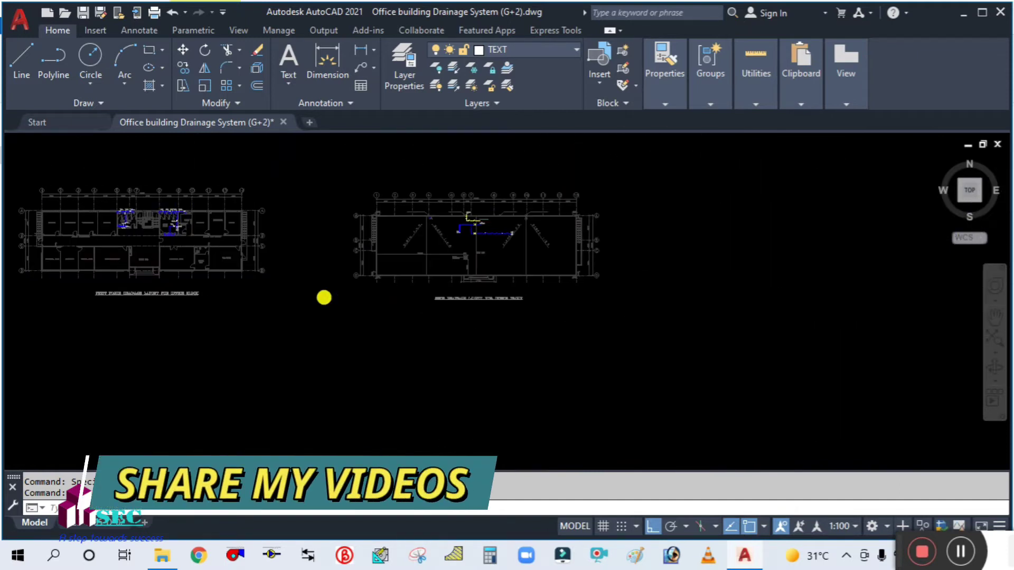
# Review the ground-floor toilets' DWS pipework, flow labels and domestic water tank connection
pyautogui.moveTo(191, 295); pyautogui.dragTo(633, 299, button='middle')
pyautogui.scroll(2, 305, 219)
pyautogui.scroll(3, 220, 239)
pyautogui.scroll(1, 219, 239)
pyautogui.scroll(3, 351, 289)
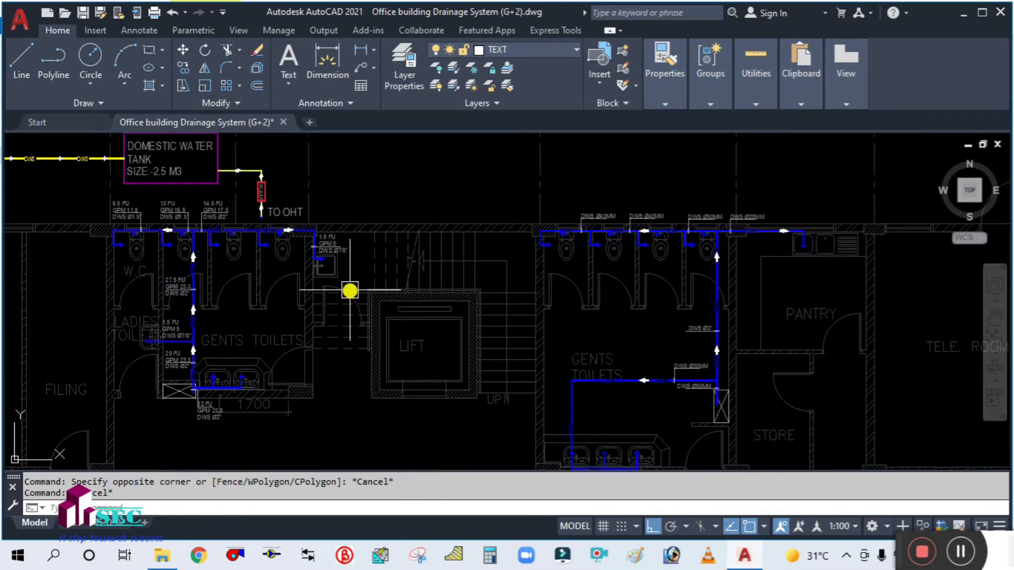
pyautogui.moveTo(395, 412); pyautogui.dragTo(364, 331, button='middle')
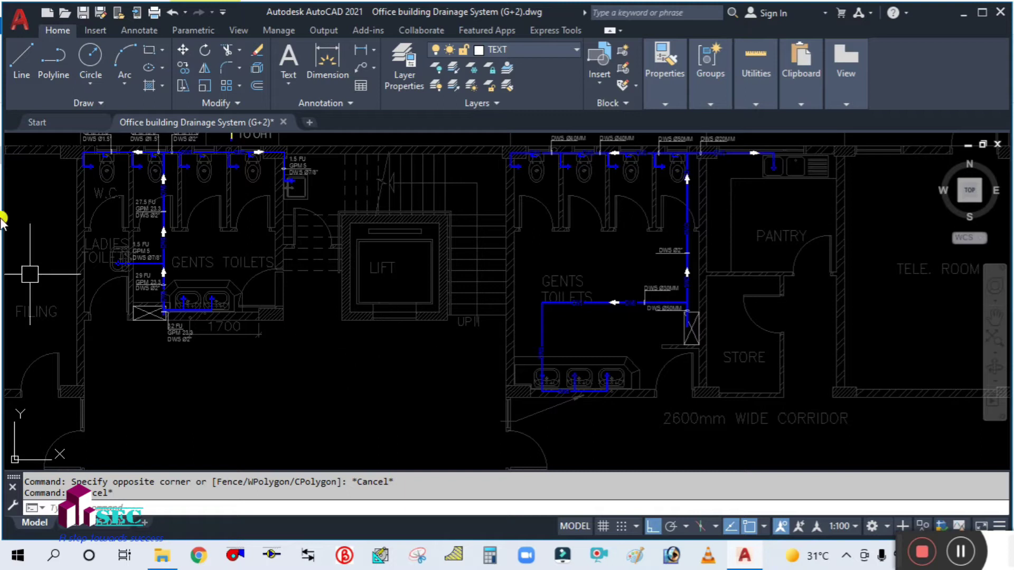
pyautogui.scroll(-5, 296, 229)
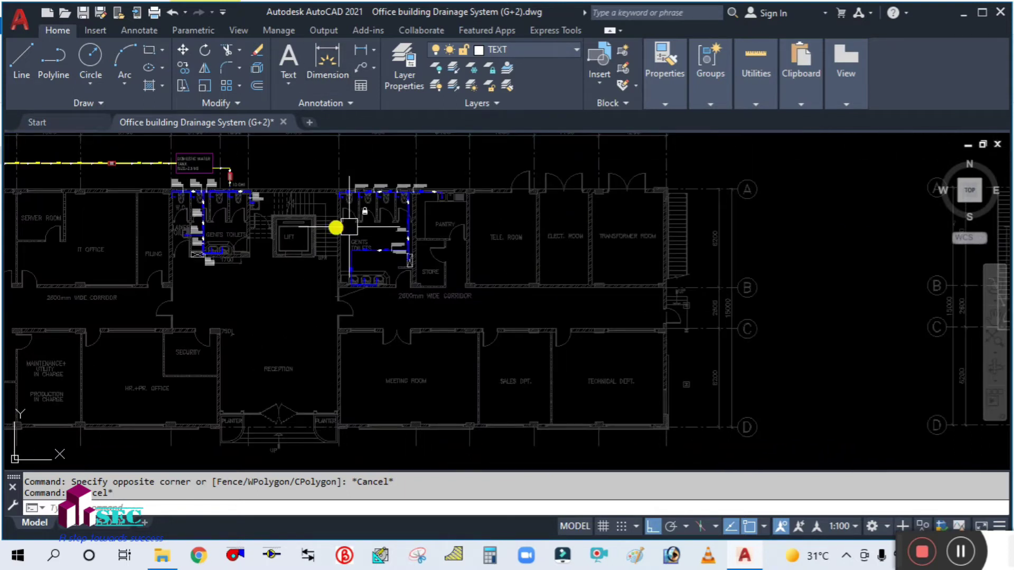
pyautogui.scroll(-2, 316, 231)
pyautogui.scroll(-2, 729, 240)
# Compare the first-floor toilet shafts with the DWS drops from the overhead tank on the roof layout
pyautogui.scroll(6, 731, 232)
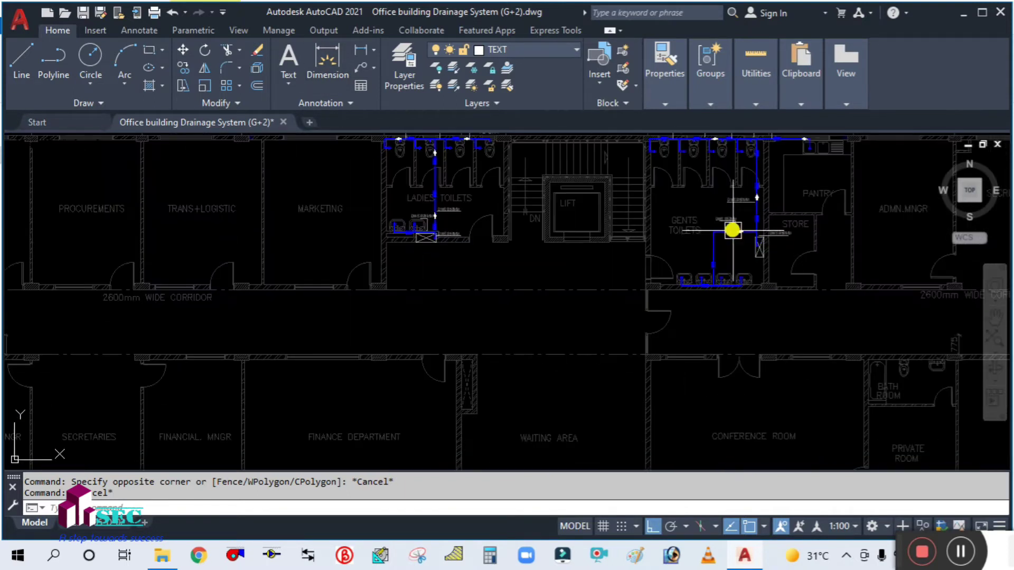
pyautogui.moveTo(643, 249); pyautogui.dragTo(260, 310, button='middle')
pyautogui.scroll(-2, 258, 301)
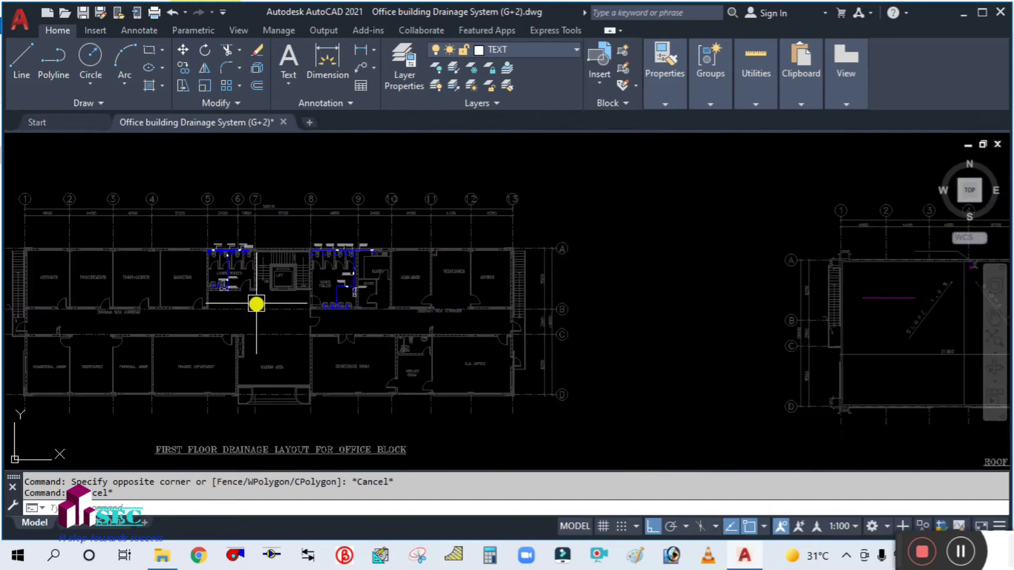
pyautogui.scroll(2, 249, 222)
pyautogui.scroll(1, 706, 181)
pyautogui.scroll(2, 706, 181)
pyautogui.scroll(2, 697, 201)
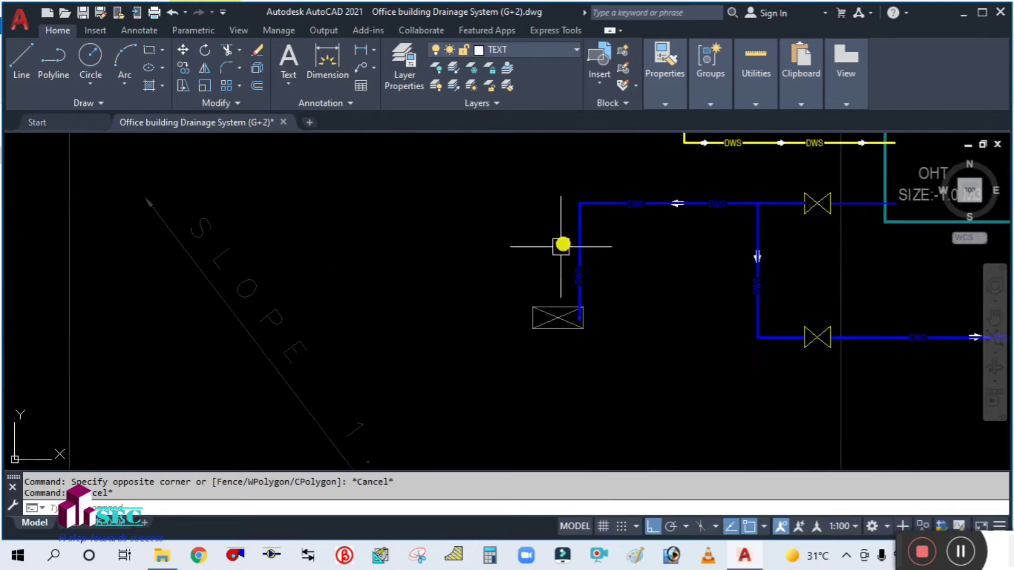
pyautogui.scroll(-3, 644, 302)
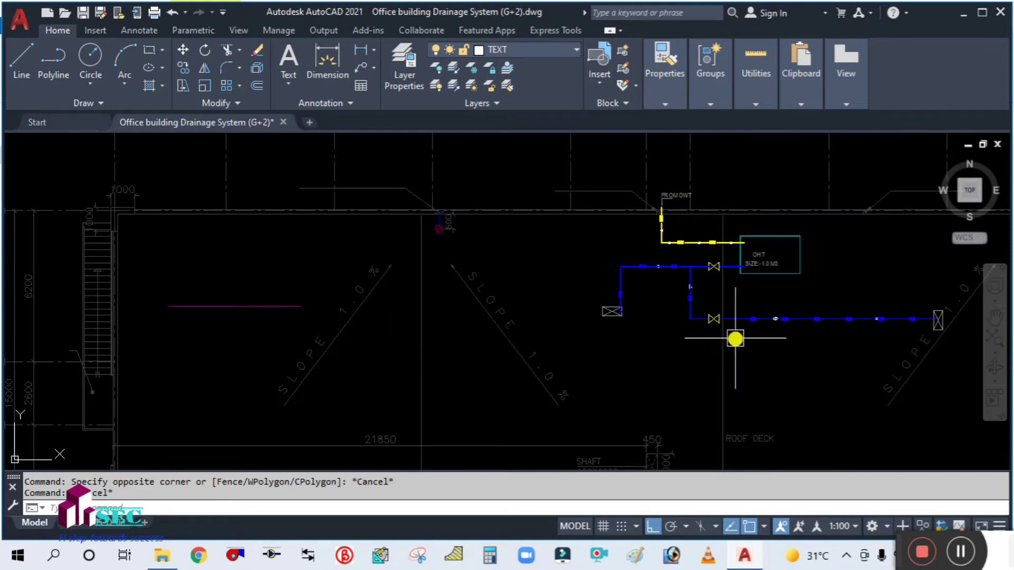
pyautogui.scroll(3, 568, 290)
pyautogui.scroll(2, 568, 316)
pyautogui.scroll(-3, 668, 344)
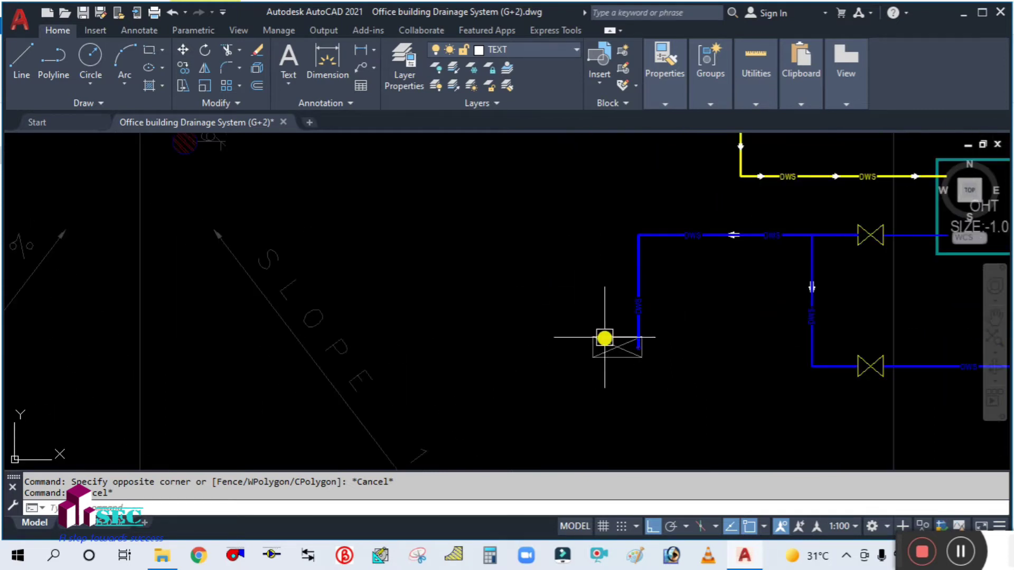
pyautogui.moveTo(635, 355); pyautogui.dragTo(894, 226, button='middle')
pyautogui.scroll(-3, 607, 235)
# Trace the DWS riser at the first-floor ladies toilets shaft down to the ground-floor toilets
pyautogui.moveTo(607, 236); pyautogui.dragTo(777, 277, button='middle')
pyautogui.scroll(-5, 777, 277)
pyautogui.scroll(7, 414, 253)
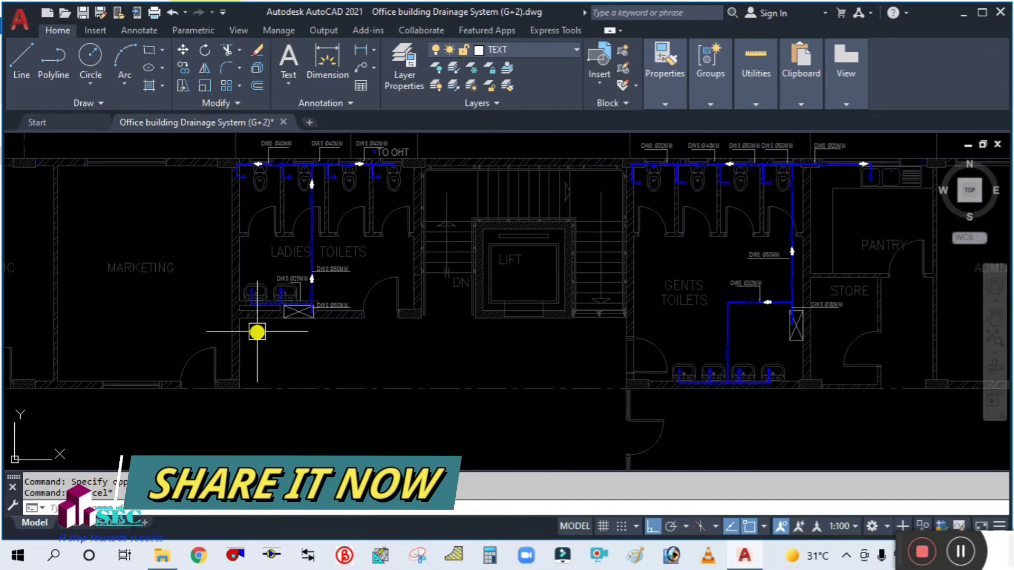
pyautogui.scroll(5, 482, 364)
pyautogui.scroll(-7, 484, 334)
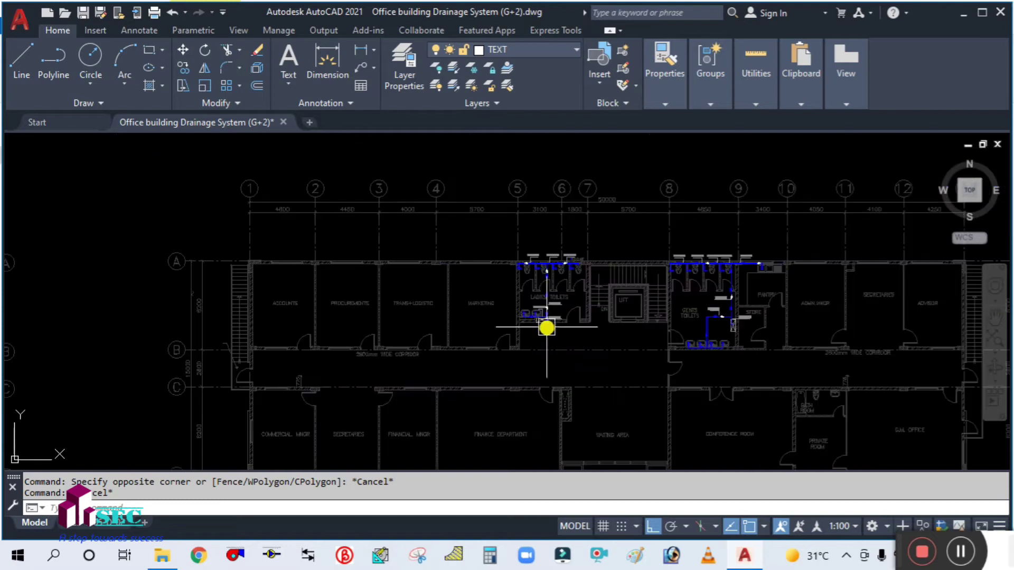
pyautogui.scroll(-2, 311, 364)
pyautogui.scroll(2, 787, 237)
pyautogui.scroll(-3, 423, 197)
pyautogui.scroll(2, 324, 185)
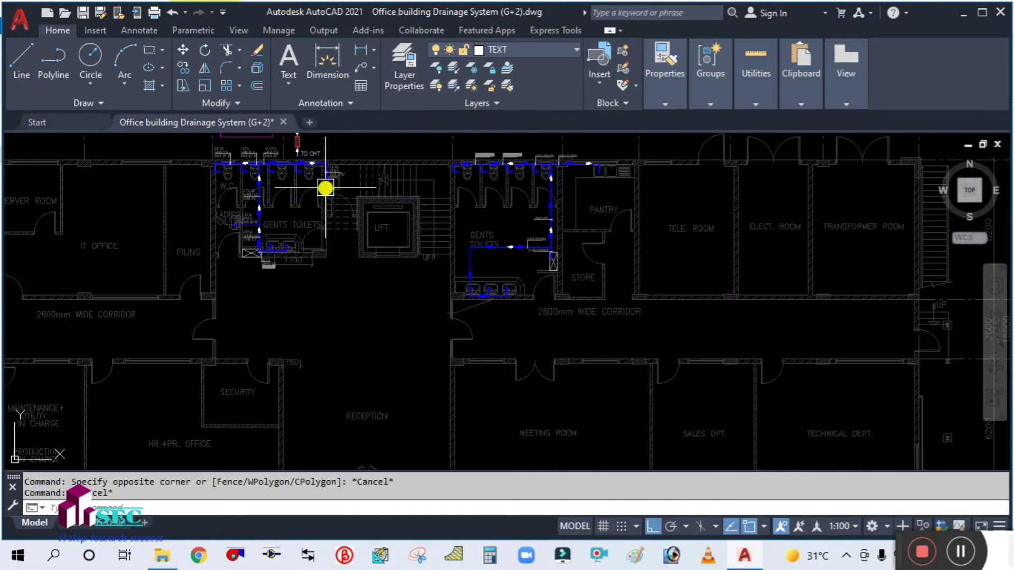
# Examine the fixture unit, GPM and DWS size labels at the shaft between the ground-floor ladies and gents toilets
pyautogui.scroll(-2, 333, 266)
pyautogui.scroll(4, 296, 253)
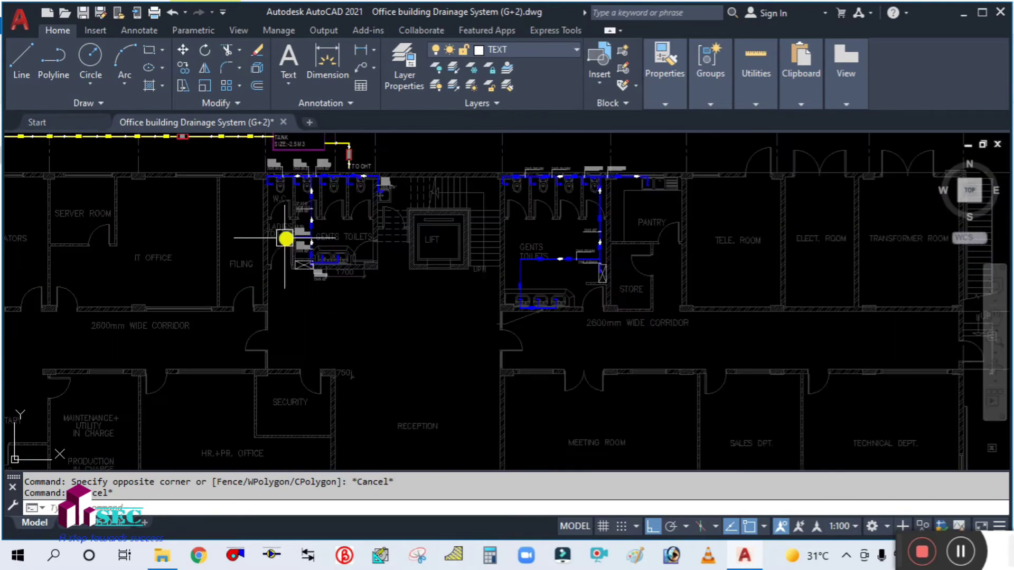
pyautogui.scroll(3, 333, 280)
pyautogui.moveTo(294, 276)
pyautogui.mouseDown(button='middle')
pyautogui.moveTo(378, 362)
pyautogui.moveTo(460, 386)
pyautogui.mouseUp(button='middle')
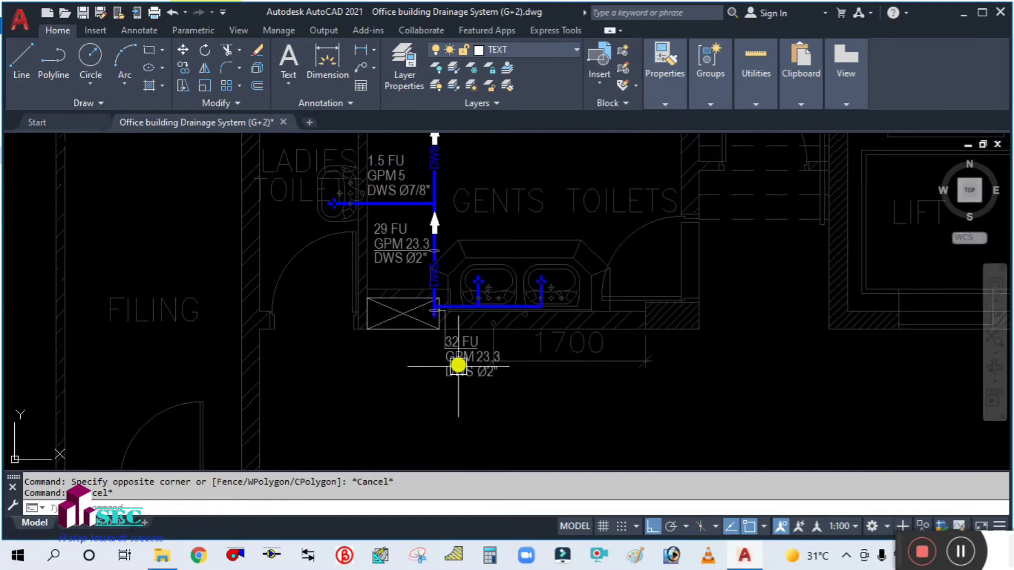
pyautogui.scroll(2, 426, 346)
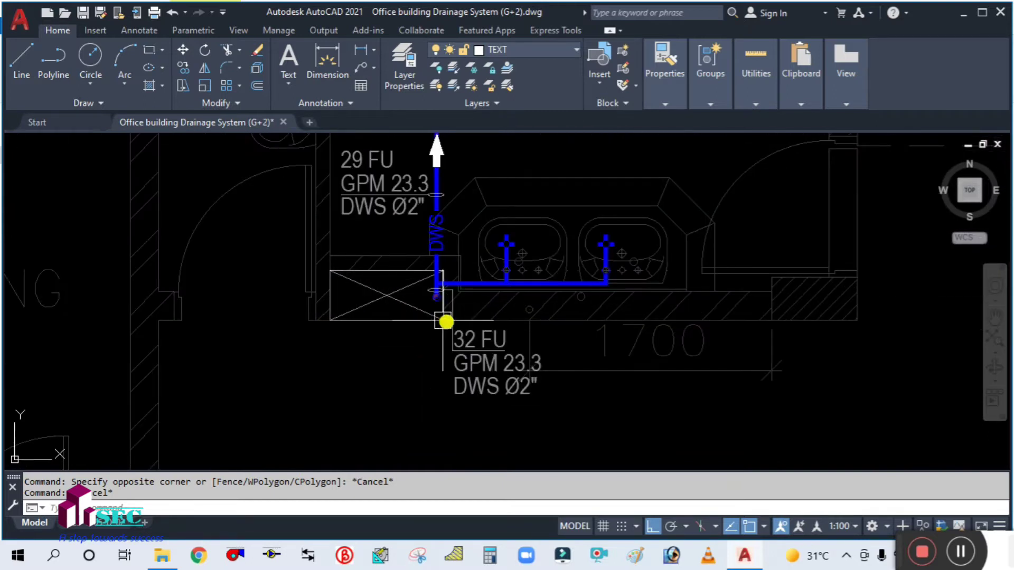
pyautogui.scroll(4, 452, 317)
pyautogui.scroll(-4, 382, 321)
pyautogui.scroll(2, 466, 359)
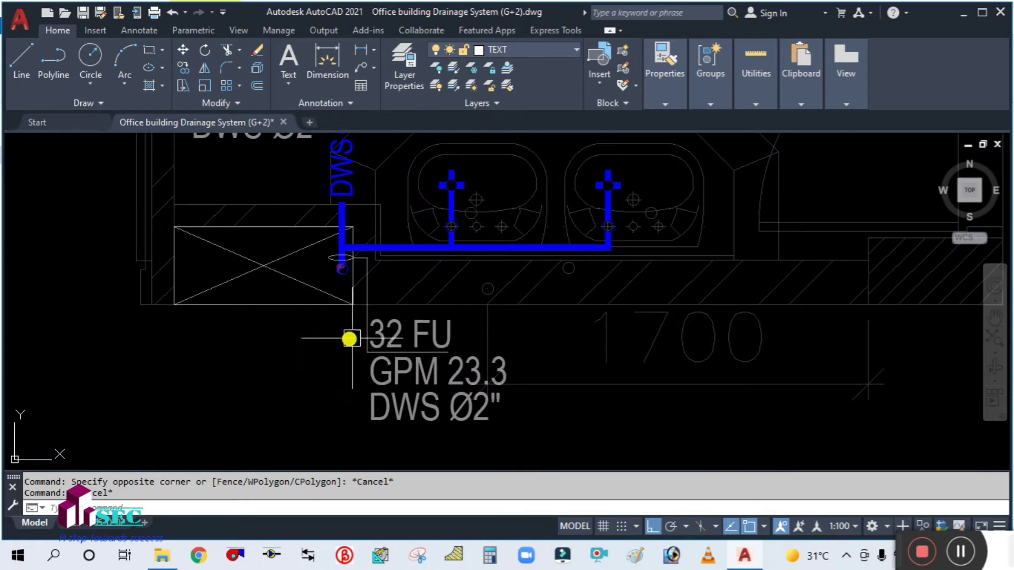
pyautogui.scroll(2, 344, 262)
pyautogui.scroll(-5, 264, 283)
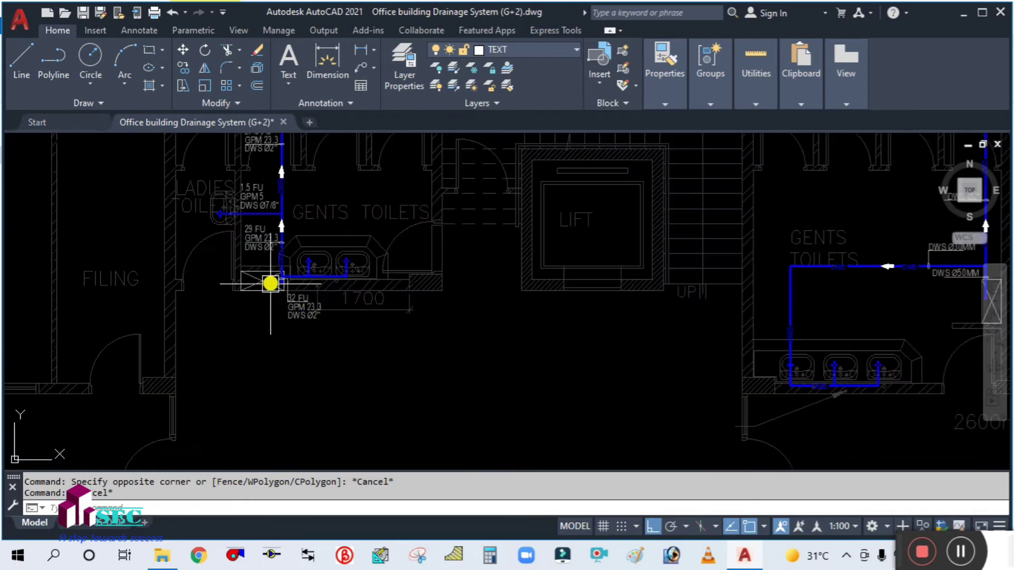
pyautogui.scroll(2, 334, 270)
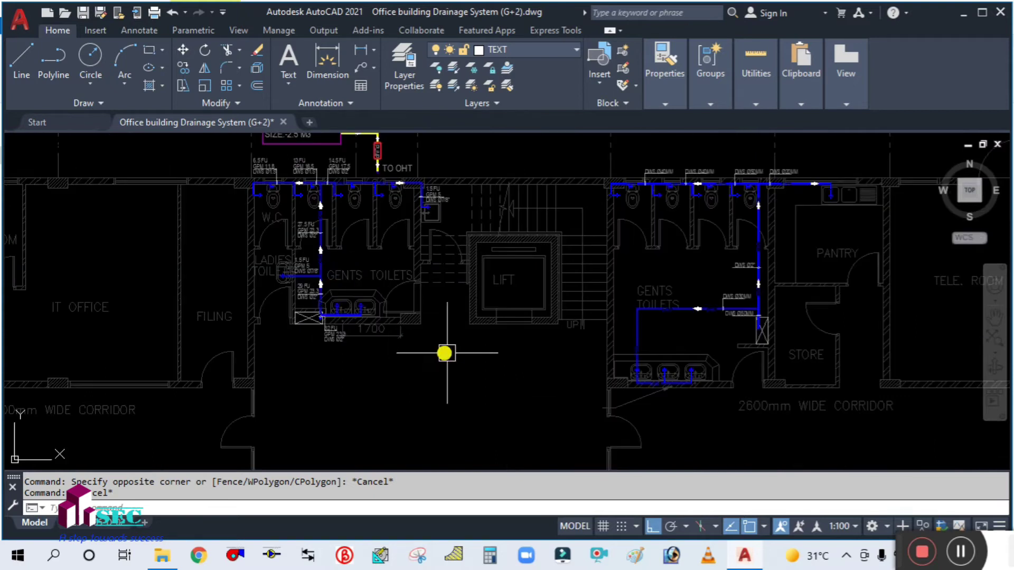
# Compare the ground-floor toilet and domestic water tank layout with the DWS branches and shaft of the first-floor ladies toilets
pyautogui.scroll(-3, 248, 333)
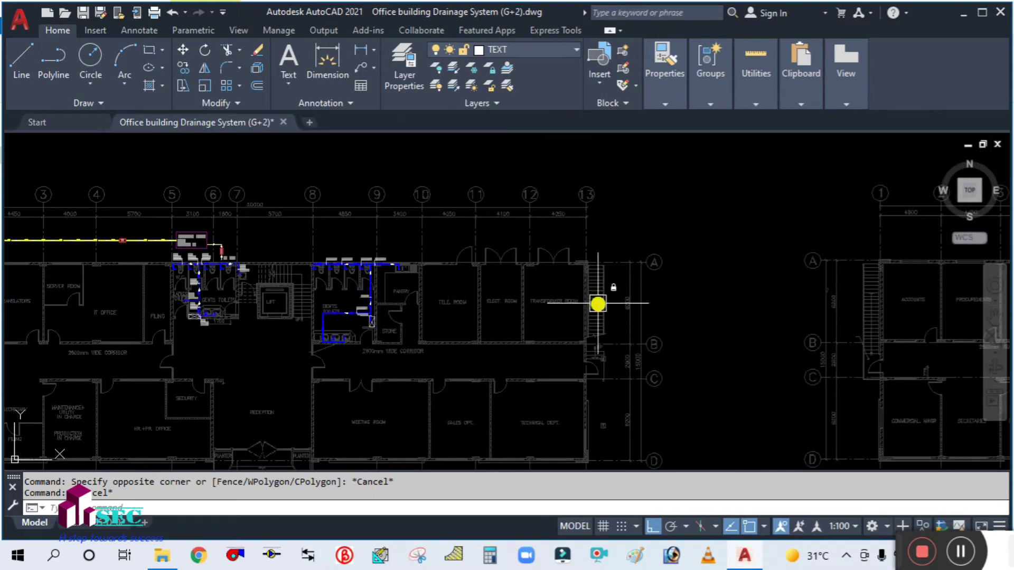
pyautogui.moveTo(597, 304); pyautogui.dragTo(428, 266, button='middle')
pyautogui.moveTo(183, 277); pyautogui.dragTo(545, 308, button='middle')
pyautogui.scroll(5, 545, 307)
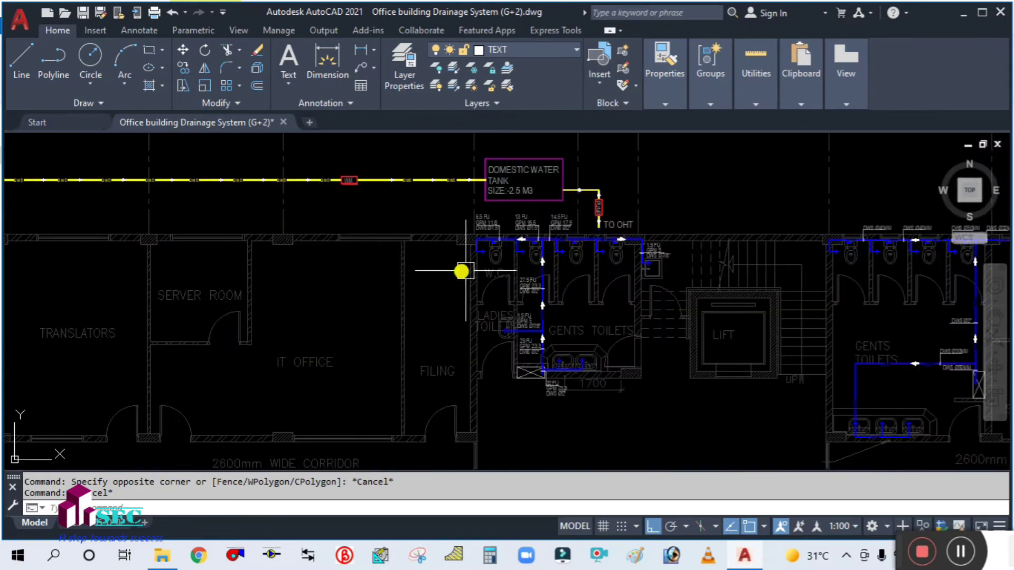
pyautogui.scroll(-8, 652, 330)
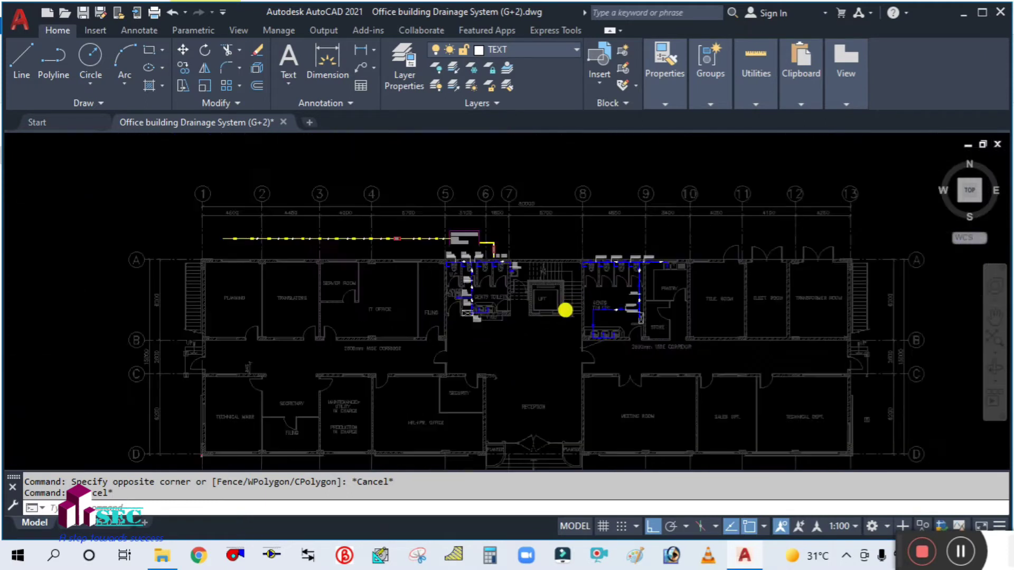
pyautogui.scroll(6, 419, 255)
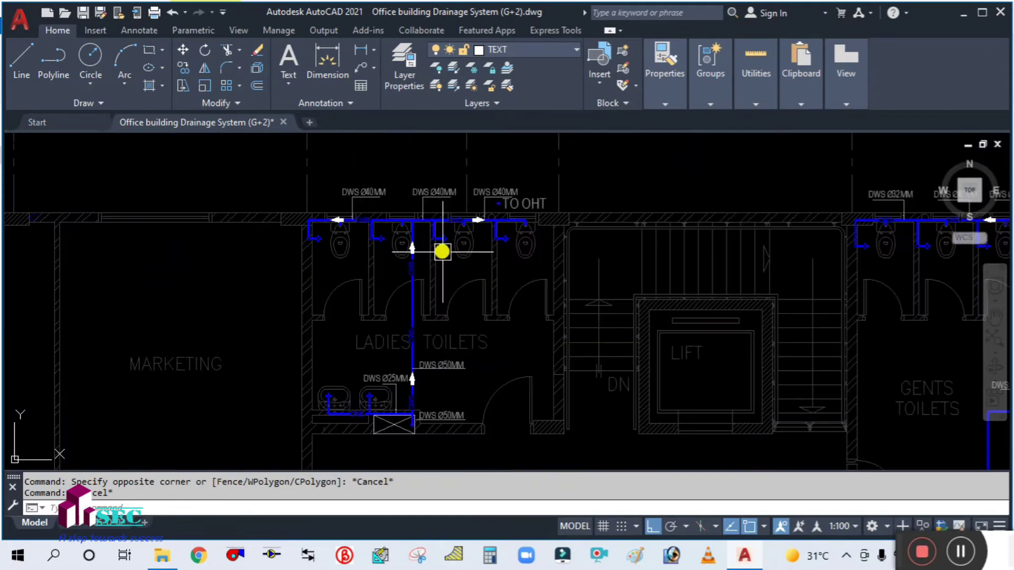
pyautogui.moveTo(437, 338); pyautogui.dragTo(463, 308, button='middle')
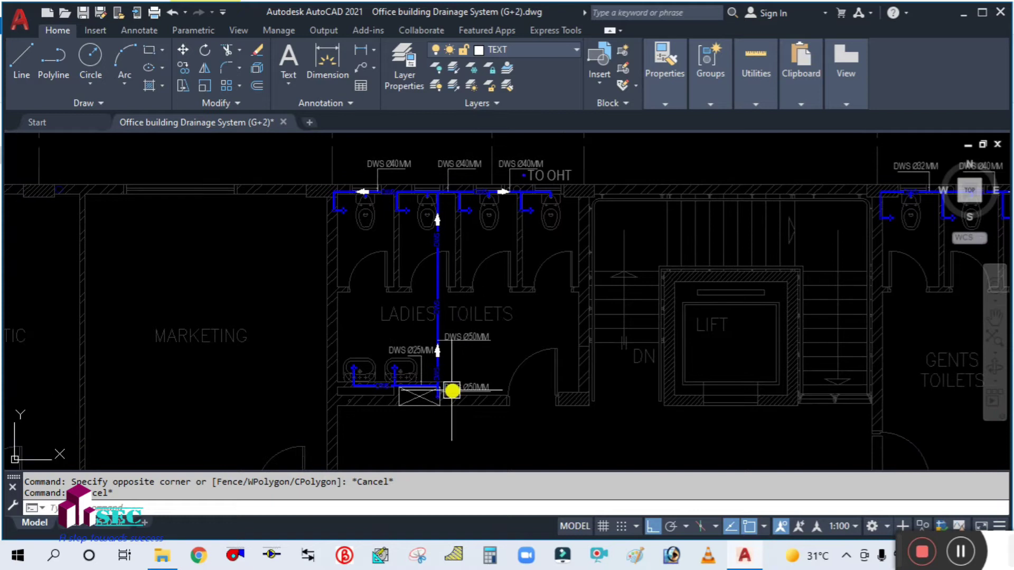
pyautogui.scroll(2, 451, 384)
pyautogui.scroll(-4, 448, 369)
pyautogui.scroll(3, 446, 360)
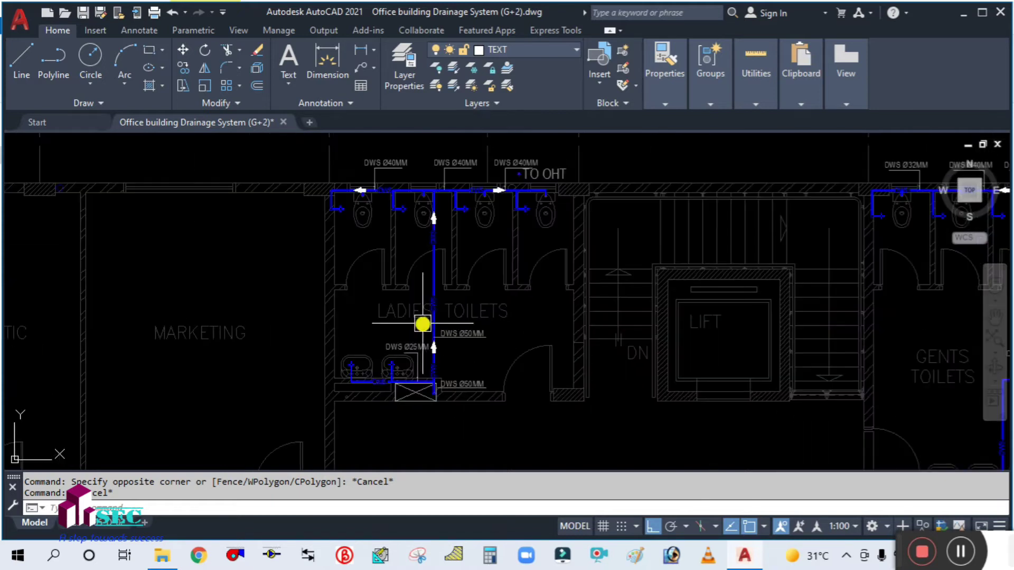
pyautogui.scroll(-7, 345, 306)
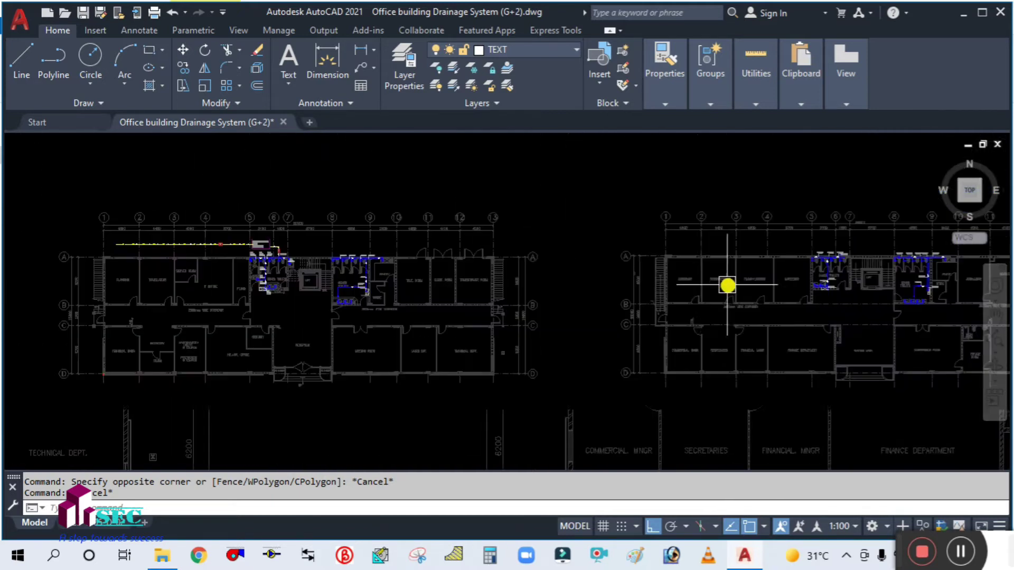
# Examine the fixture unit, flow and pipe size labels along the DWS branches of the ground-floor ladies and gents toilets
pyautogui.scroll(6, 364, 267)
pyautogui.moveTo(233, 265); pyautogui.dragTo(470, 307, button='middle')
pyautogui.scroll(2, 427, 280)
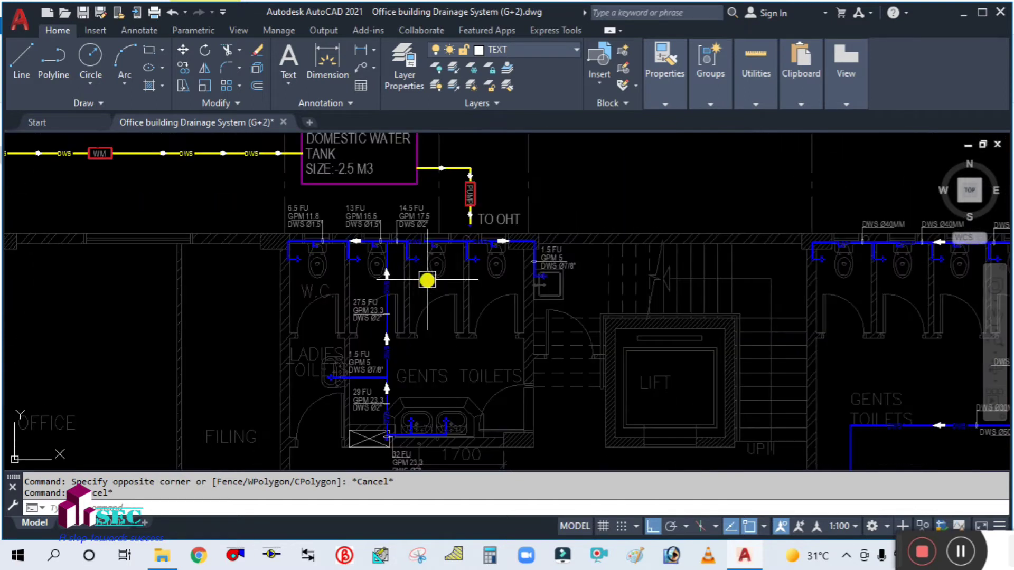
pyautogui.scroll(2, 336, 289)
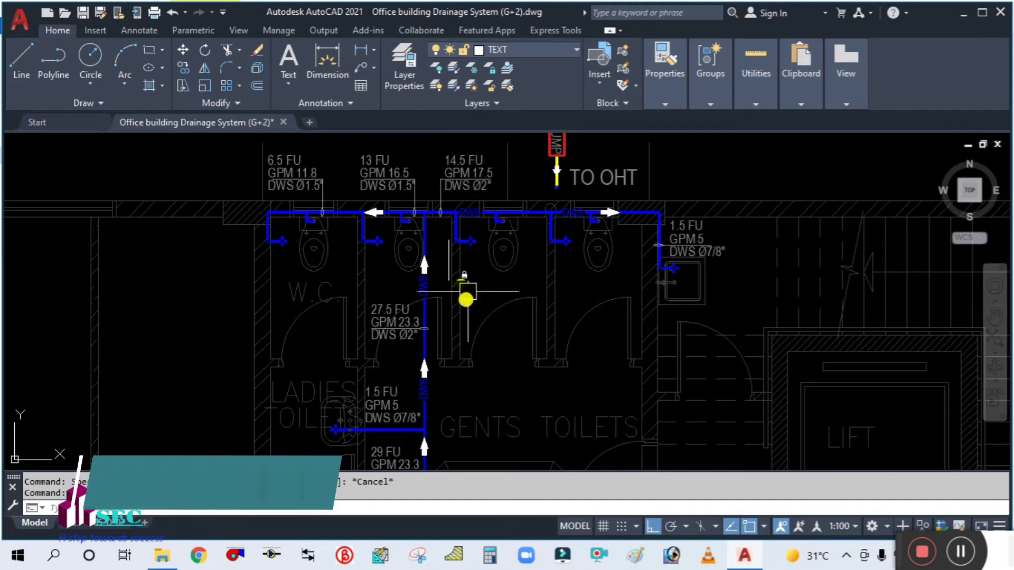
pyautogui.scroll(-1, 571, 322)
pyautogui.scroll(-1, 449, 306)
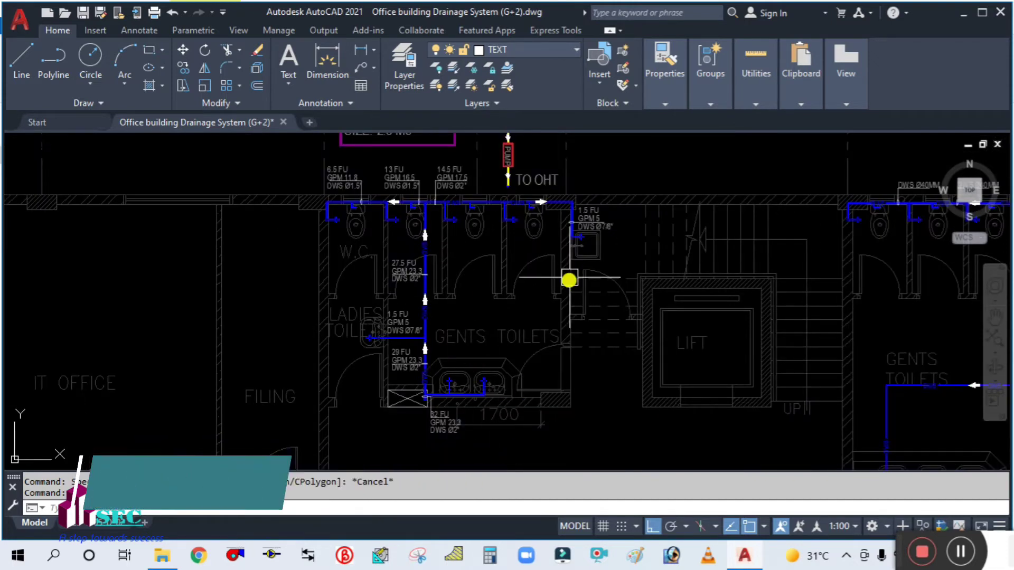
pyautogui.moveTo(645, 360); pyautogui.dragTo(590, 345, button='middle')
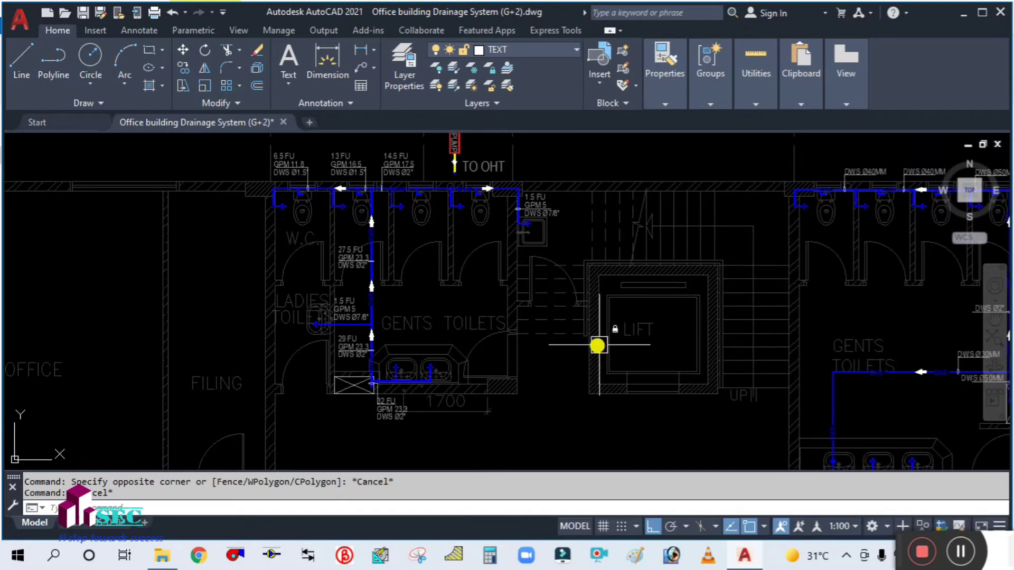
pyautogui.scroll(3, 549, 216)
pyautogui.scroll(-5, 468, 265)
# Follow the DWS pipe in the first-floor ladies toilets from the WC branches down to the wash basins and shaft
pyautogui.moveTo(536, 356); pyautogui.dragTo(142, 316, button='middle')
pyautogui.scroll(-6, 346, 316)
pyautogui.scroll(1, 455, 255)
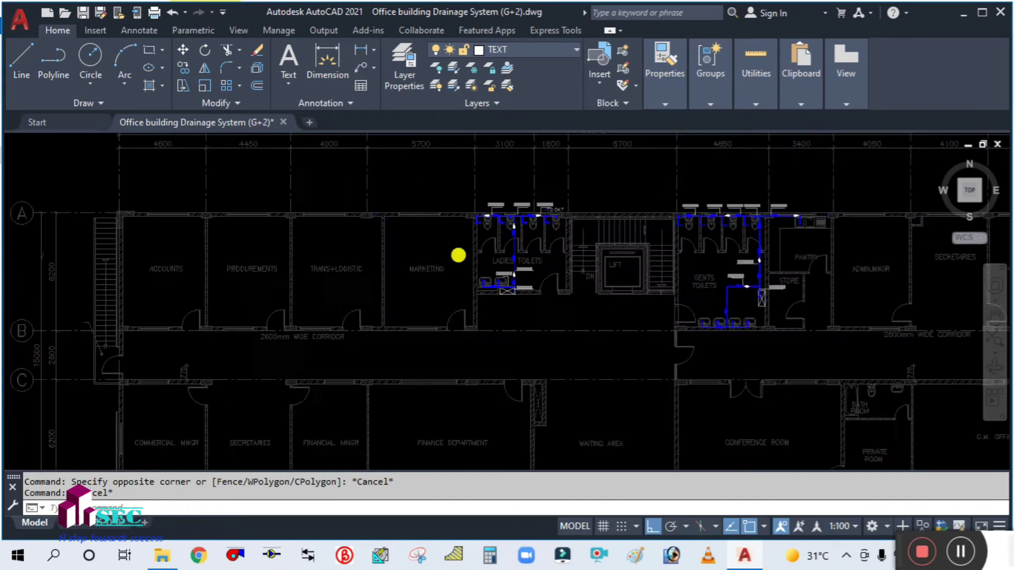
pyautogui.scroll(9, 455, 255)
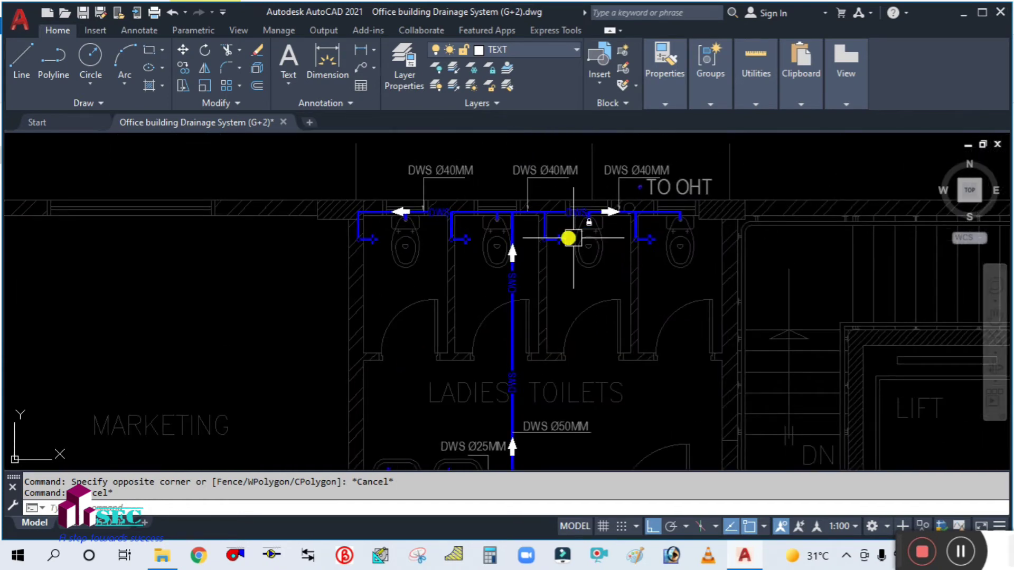
pyautogui.moveTo(540, 310); pyautogui.dragTo(516, 218, button='middle')
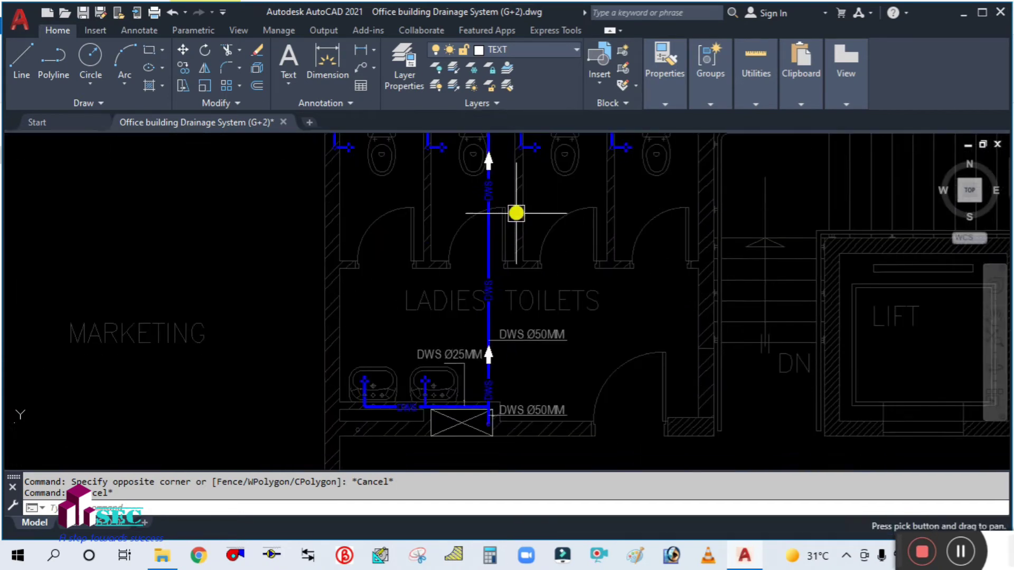
pyautogui.moveTo(396, 419)
pyautogui.mouseDown(button='middle')
pyautogui.moveTo(396, 362)
pyautogui.moveTo(408, 337)
pyautogui.mouseUp(button='middle')
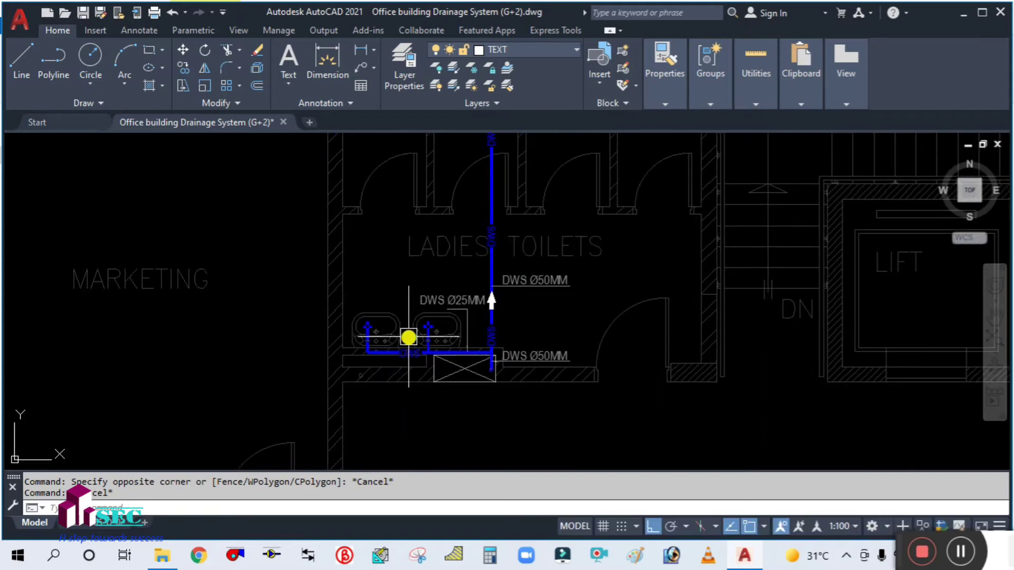
# Locate the DWS riser at the shaft beside the ground-floor gents wash basins and inspect its label
pyautogui.scroll(-10, 446, 337)
pyautogui.scroll(3, 572, 231)
pyautogui.moveTo(281, 219); pyautogui.dragTo(831, 295, button='middle')
pyautogui.scroll(2, 113, 294)
pyautogui.scroll(3, 112, 330)
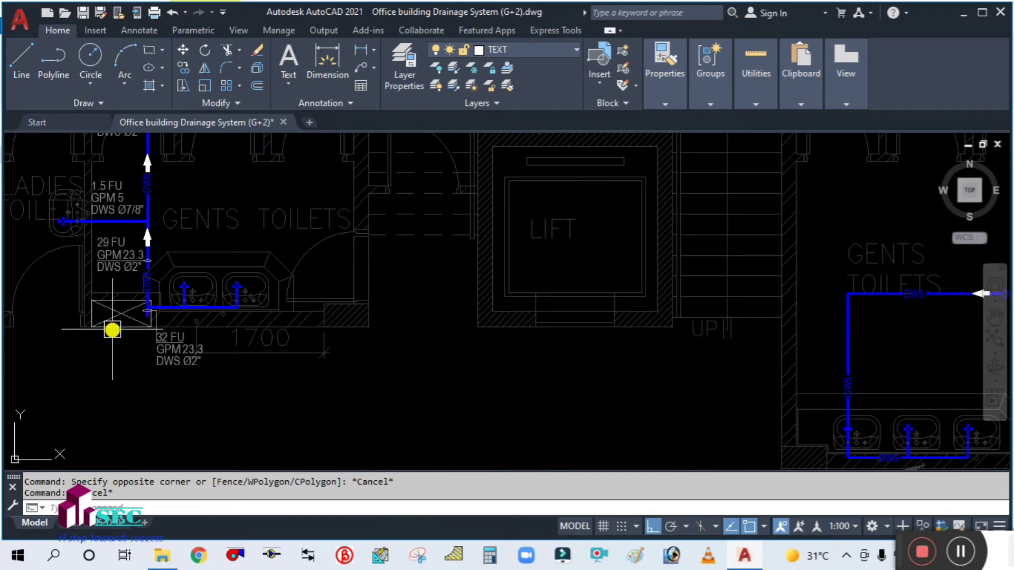
pyautogui.scroll(1, 112, 330)
pyautogui.scroll(1, 167, 330)
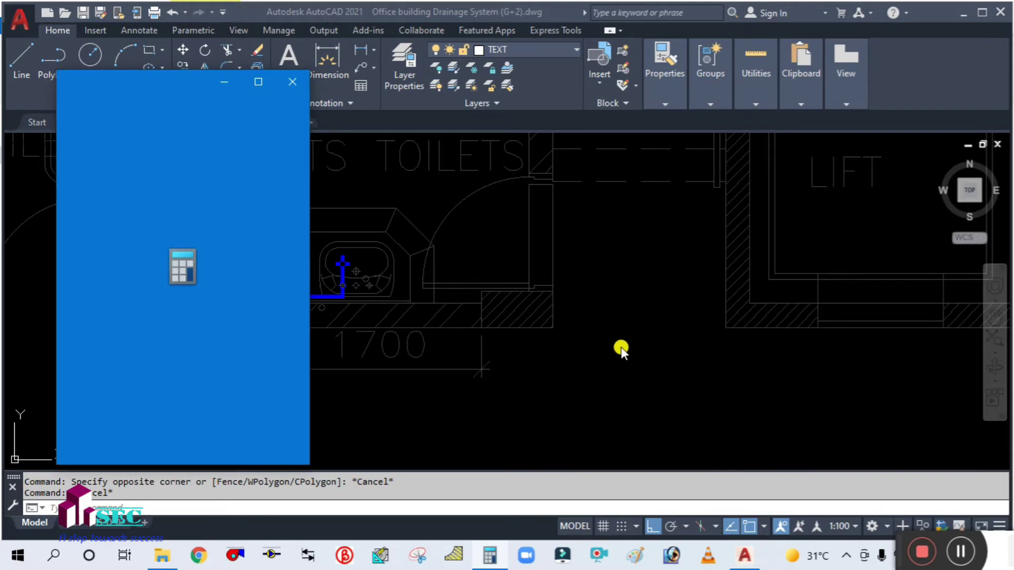
# Minimize the Calculator window and examine the 1.5 FU, 29 FU and 32 FU labels near the ground-floor toilet shaft
pyautogui.click(224, 81)
pyautogui.scroll(-2, 272, 292)
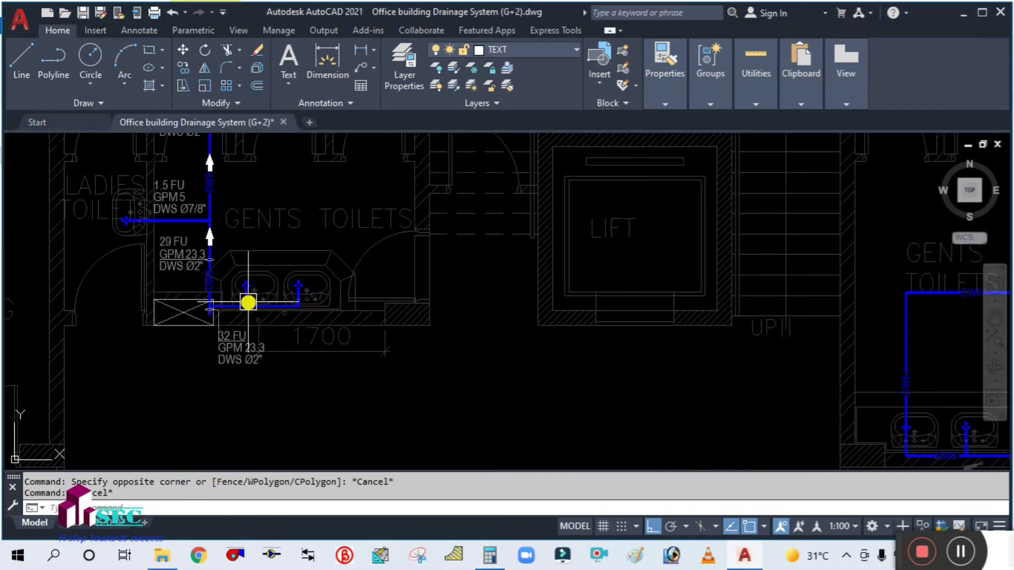
pyautogui.scroll(4, 248, 303)
pyautogui.scroll(-4, 251, 322)
pyautogui.scroll(4, 248, 348)
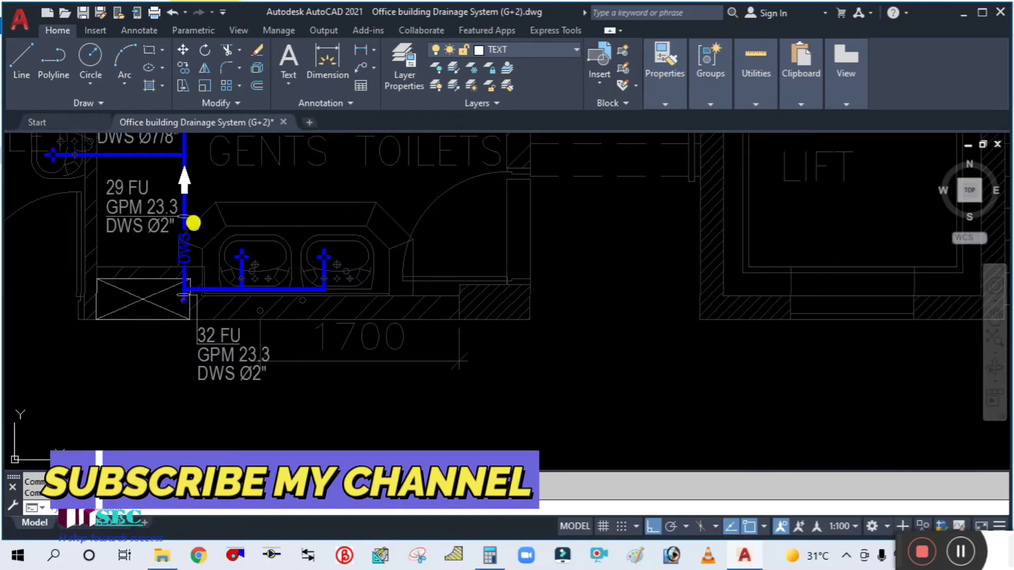
pyautogui.moveTo(194, 222); pyautogui.dragTo(331, 331, button='middle')
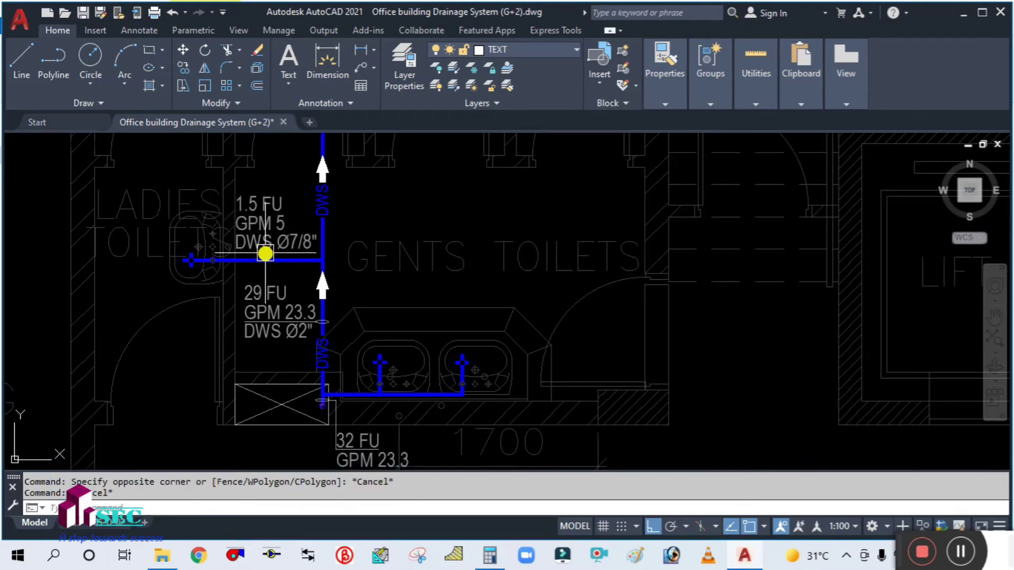
pyautogui.moveTo(283, 283); pyautogui.dragTo(292, 274, button='middle')
pyautogui.moveTo(271, 380)
pyautogui.mouseDown(button='middle')
pyautogui.moveTo(358, 389)
pyautogui.moveTo(337, 343)
pyautogui.mouseUp(button='middle')
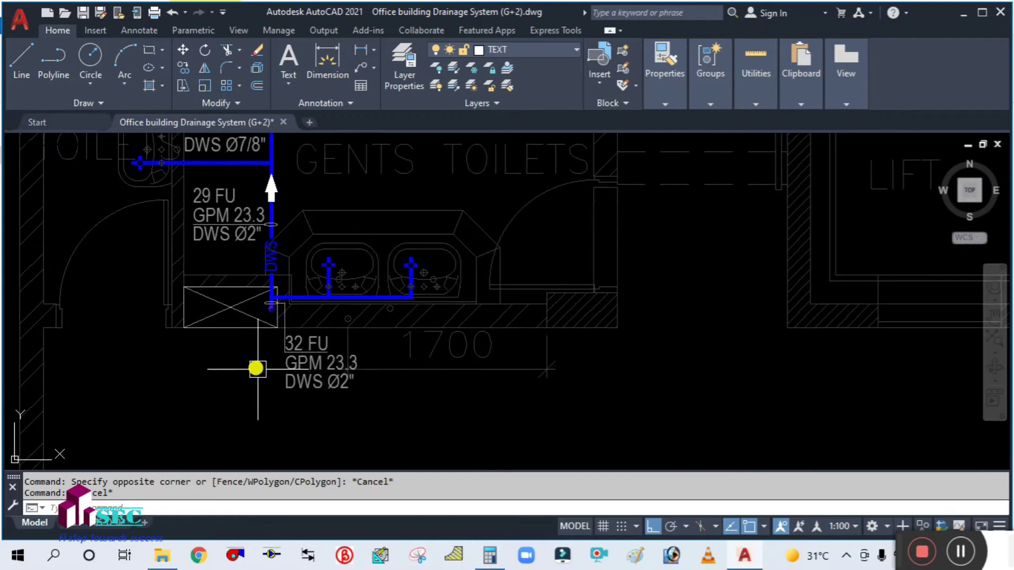
# Switch to Calculator, add the fixture units 32 + 29, and minimize its window
pyautogui.click(504, 556)
pyautogui.moveTo(145, 81); pyautogui.dragTo(513, 111)
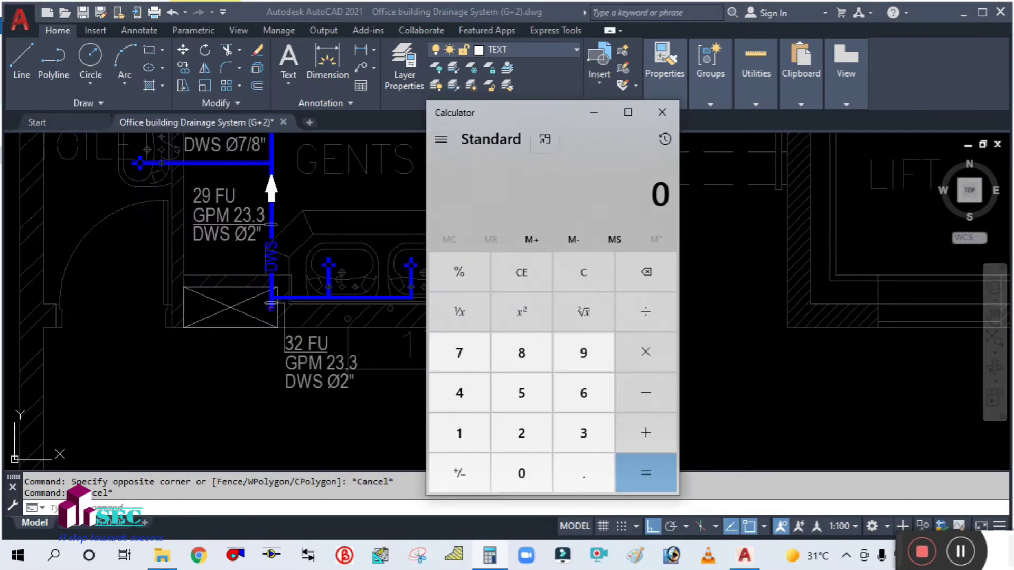
pyautogui.write('32')
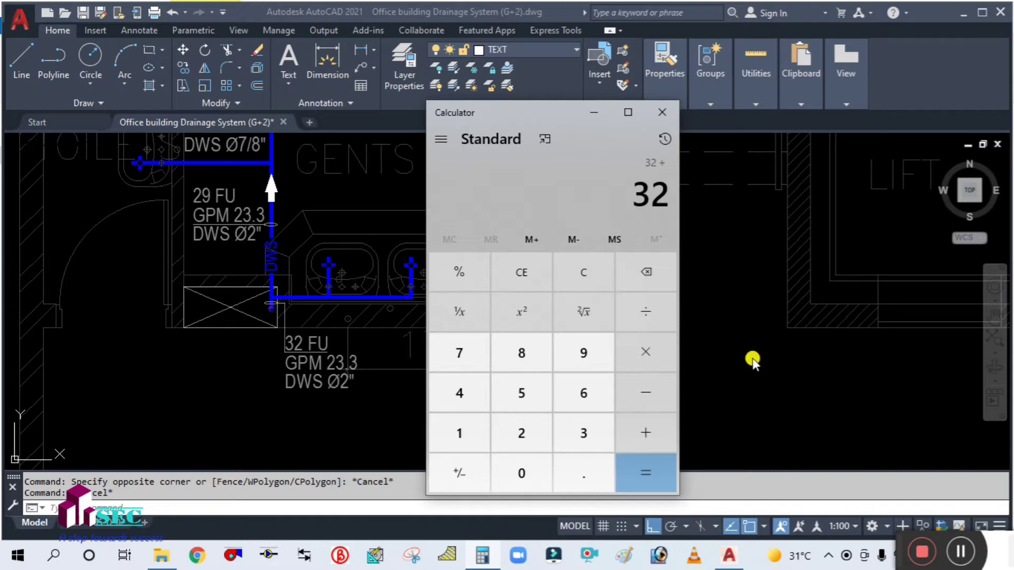
pyautogui.write('2')
pyautogui.press('Return')
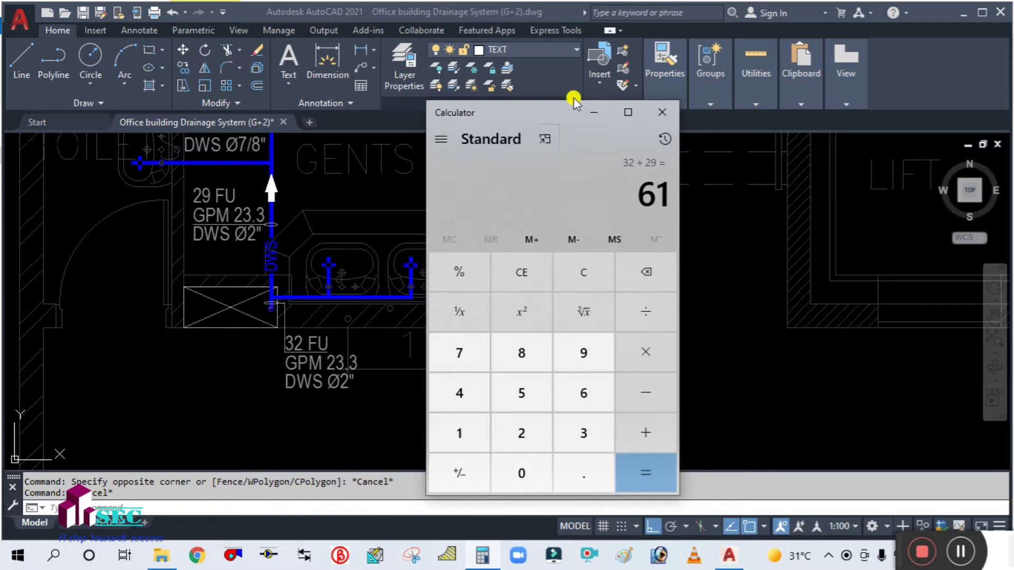
pyautogui.click(593, 112)
# Examine the overhead tank's DWS line and valves leading to the toilet shaft on the roof layout
pyautogui.scroll(-5, 697, 358)
pyautogui.moveTo(697, 357); pyautogui.dragTo(172, 287, button='middle')
pyautogui.scroll(-5, 290, 301)
pyautogui.scroll(1, 202, 226)
pyautogui.moveTo(577, 226); pyautogui.dragTo(170, 256, button='middle')
pyautogui.scroll(5, 571, 235)
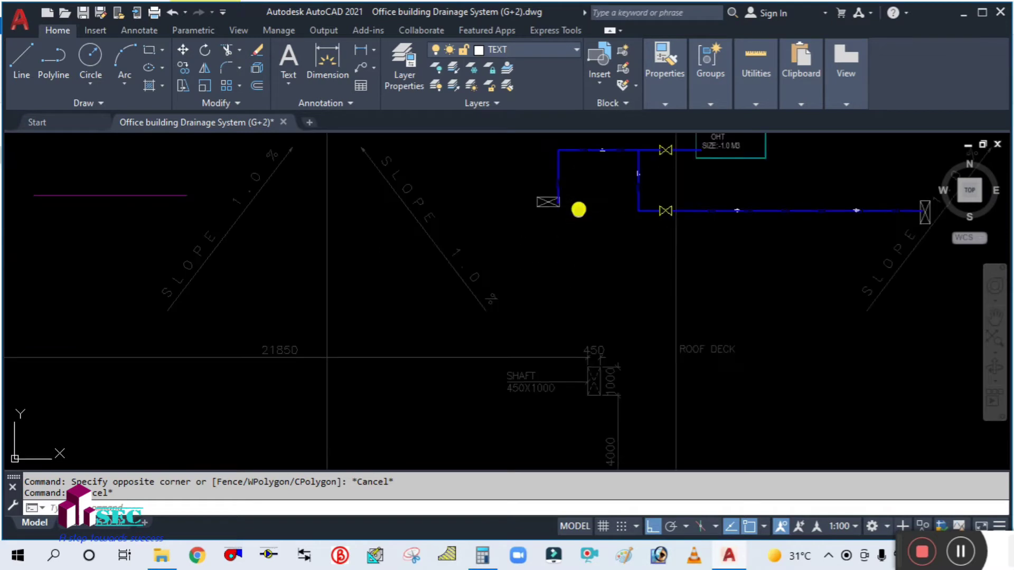
pyautogui.moveTo(579, 208); pyautogui.dragTo(607, 294, button='middle')
pyautogui.scroll(3, 607, 294)
pyautogui.scroll(2, 552, 283)
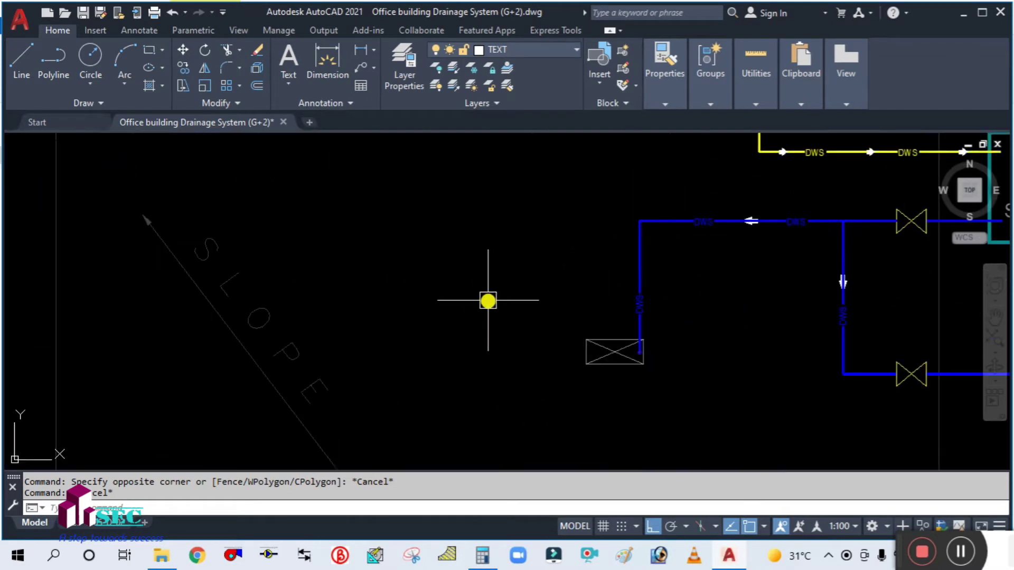
# Examine the DWS pipe labels in the first-floor ladies toilets and return to the toilet shaft on the roof layout
pyautogui.scroll(-5, 486, 298)
pyautogui.scroll(-2, 661, 262)
pyautogui.scroll(-3, 550, 255)
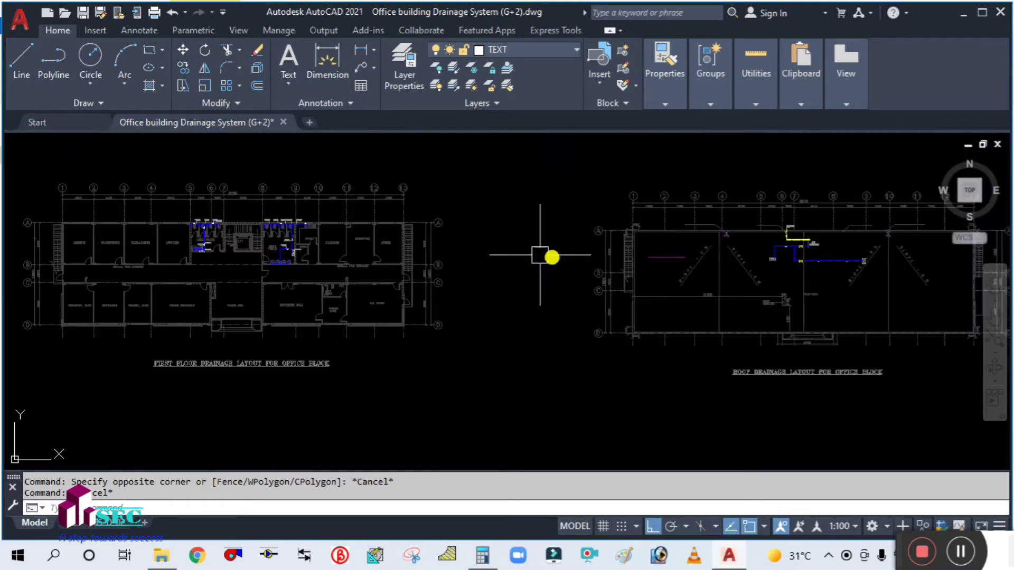
pyautogui.scroll(4, 192, 233)
pyautogui.scroll(3, 216, 282)
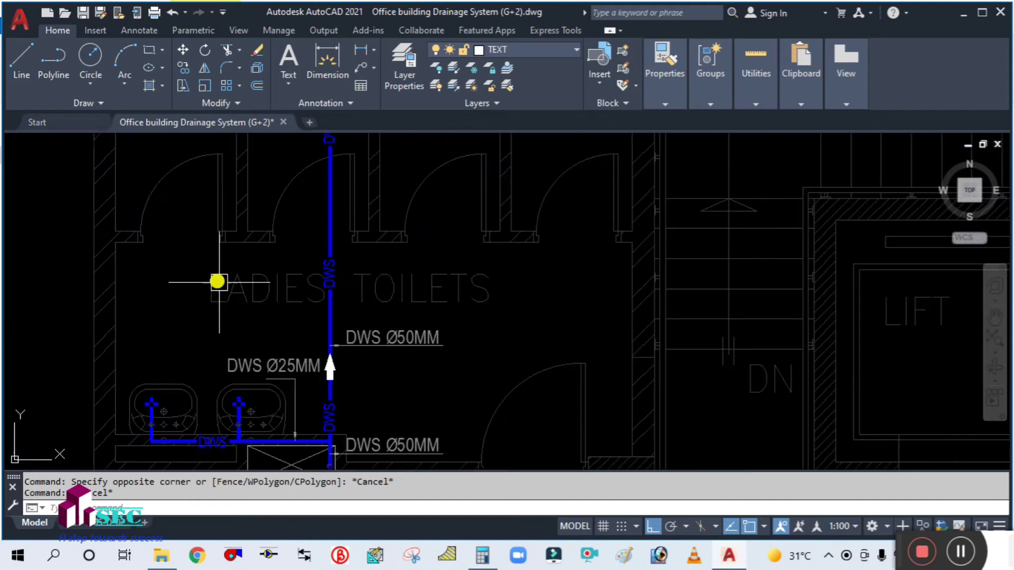
pyautogui.moveTo(413, 385); pyautogui.dragTo(328, 240, button='middle')
pyautogui.scroll(-3, 328, 240)
pyautogui.scroll(-2, 556, 305)
pyautogui.moveTo(692, 300); pyautogui.dragTo(494, 271, button='middle')
pyautogui.scroll(8, 521, 260)
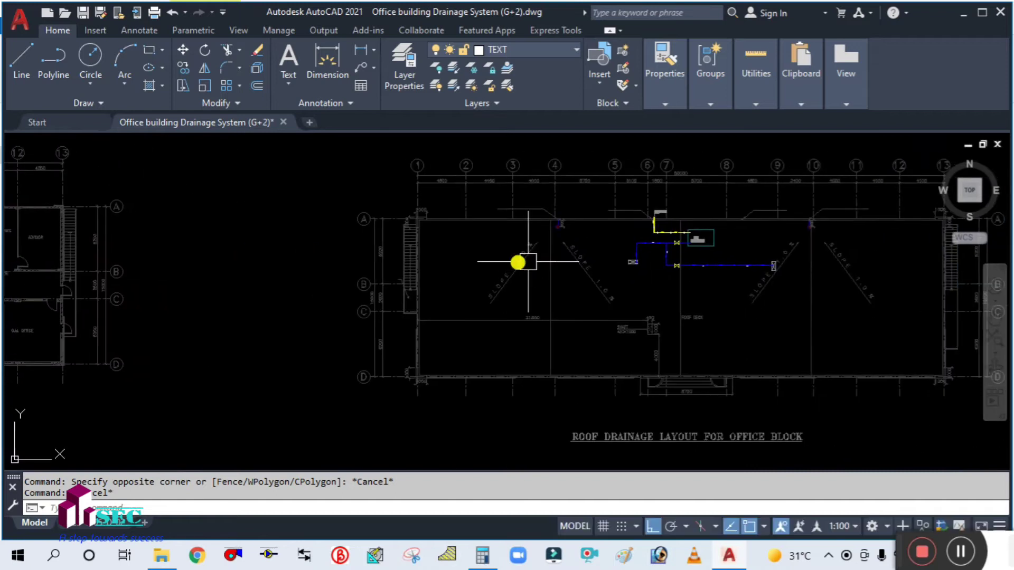
pyautogui.moveTo(607, 231); pyautogui.dragTo(555, 348, button='middle')
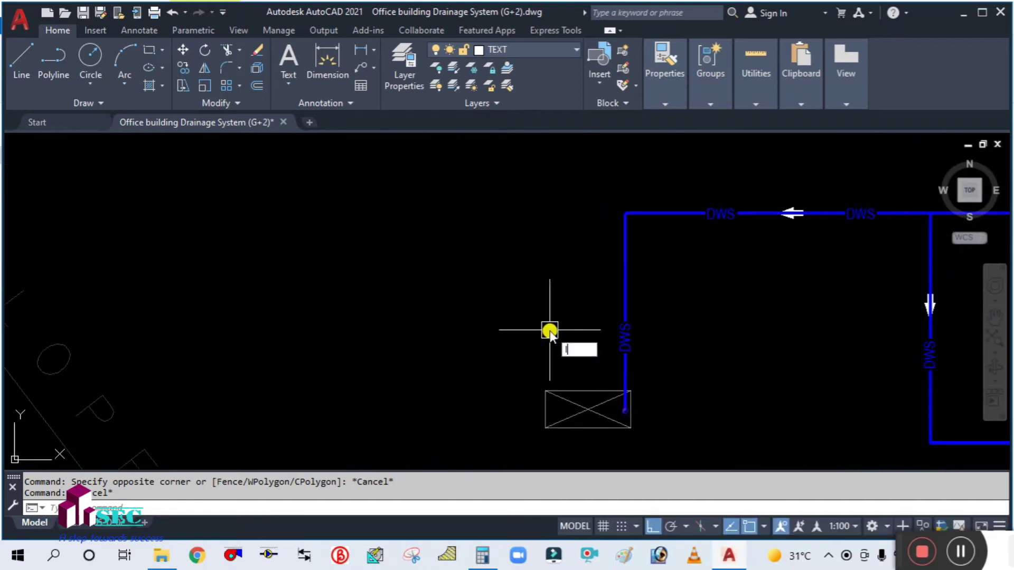
pyautogui.write('le')
pyautogui.press('Return')
pyautogui.press('Escape')
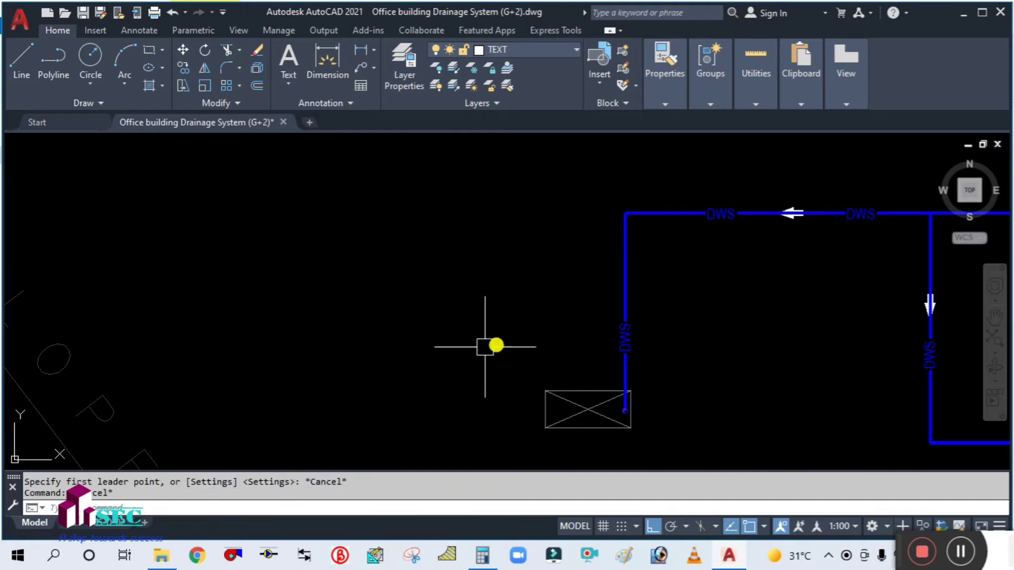
pyautogui.write('el')
pyautogui.press('Return')
pyautogui.click(444, 296)
pyautogui.click(450, 332)
pyautogui.press('Escape')
# Draw a small flat horizontal ellipse in the empty area beside the vertical DWS pipe above the roof shaft
pyautogui.write('el')
pyautogui.press('Return')
pyautogui.click(461, 298)
pyautogui.click(464, 308)
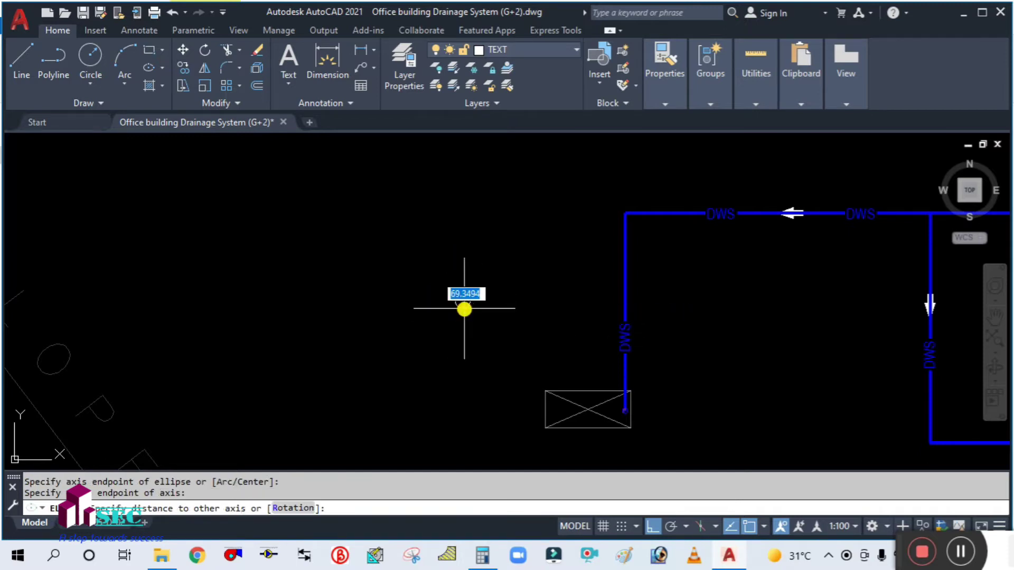
pyautogui.click(481, 302)
pyautogui.press('Escape')
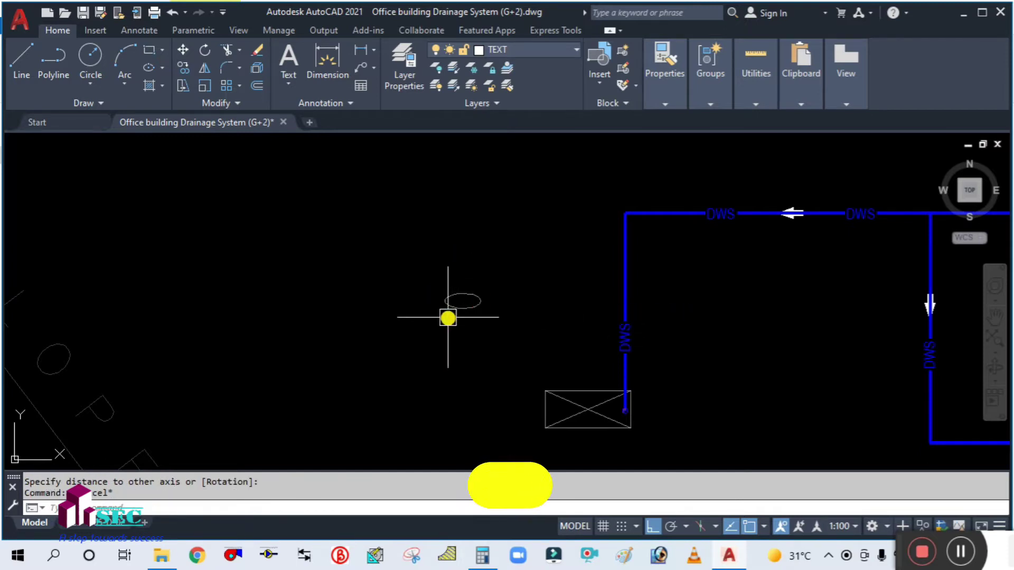
pyautogui.write('a')
pyautogui.press('Return')
pyautogui.press('Escape')
pyautogui.press('Escape')
# Move the ellipse horizontally so it encircles the vertical DWS pipe above the shaft
pyautogui.write('m')
pyautogui.press('Return')
pyautogui.click(466, 307)
pyautogui.press('Return')
pyautogui.click(343, 319)
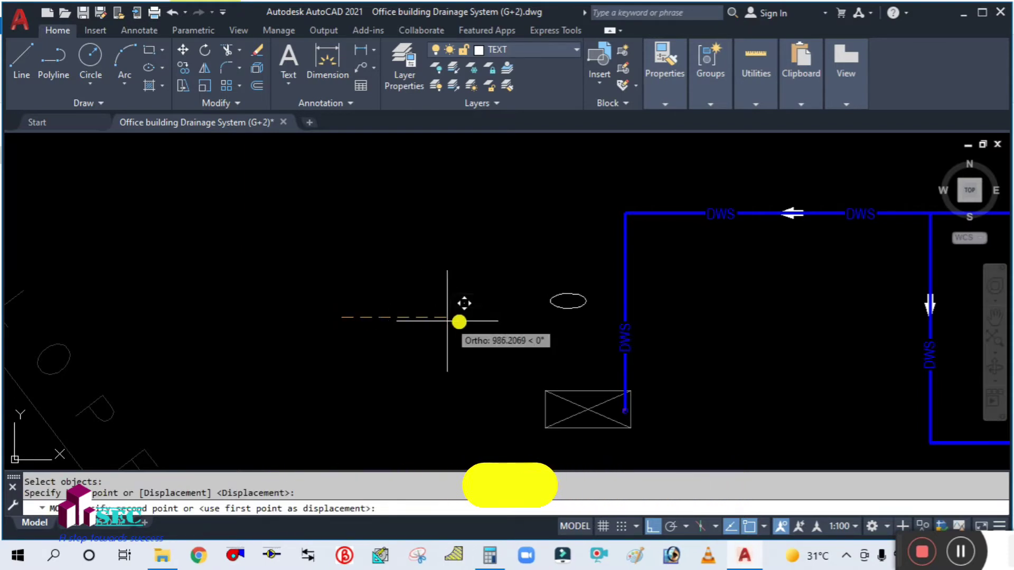
pyautogui.click(505, 318)
pyautogui.press('Escape')
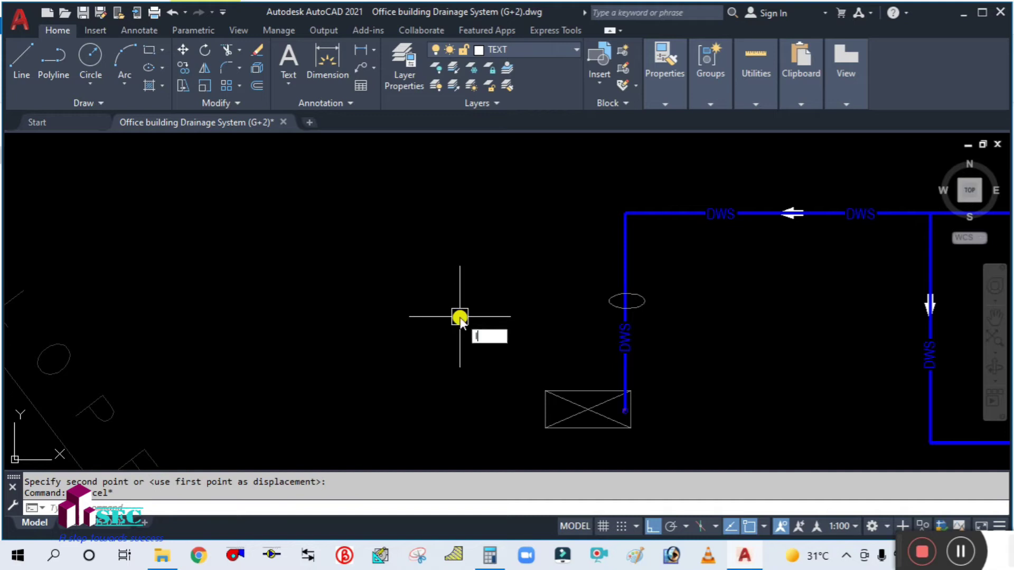
# Draw a horizontal leader line from the ellipse's left quadrant outward, away from the DWS pipe
pyautogui.write('l')
pyautogui.press('Return')
pyautogui.click(610, 301)
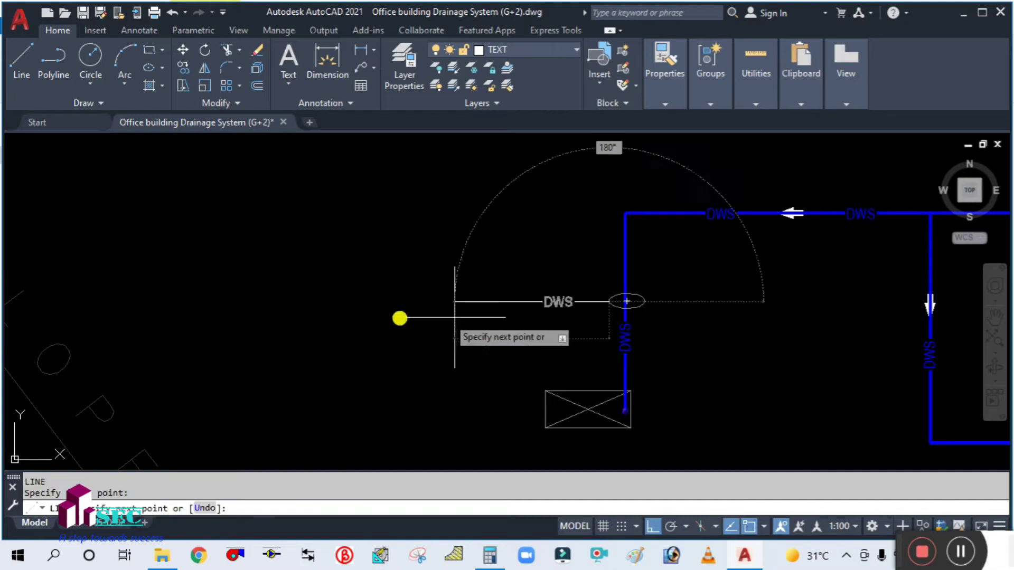
pyautogui.click(363, 311)
pyautogui.press('Escape')
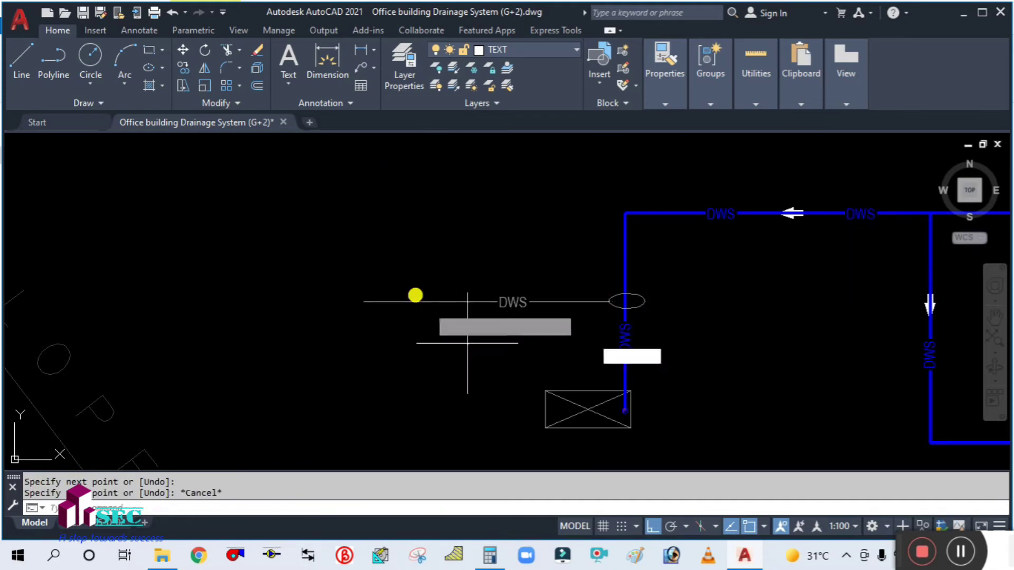
# Change the new leader line's linetype to ByLayer and clear the selection
pyautogui.moveTo(415, 295); pyautogui.dragTo(356, 249)
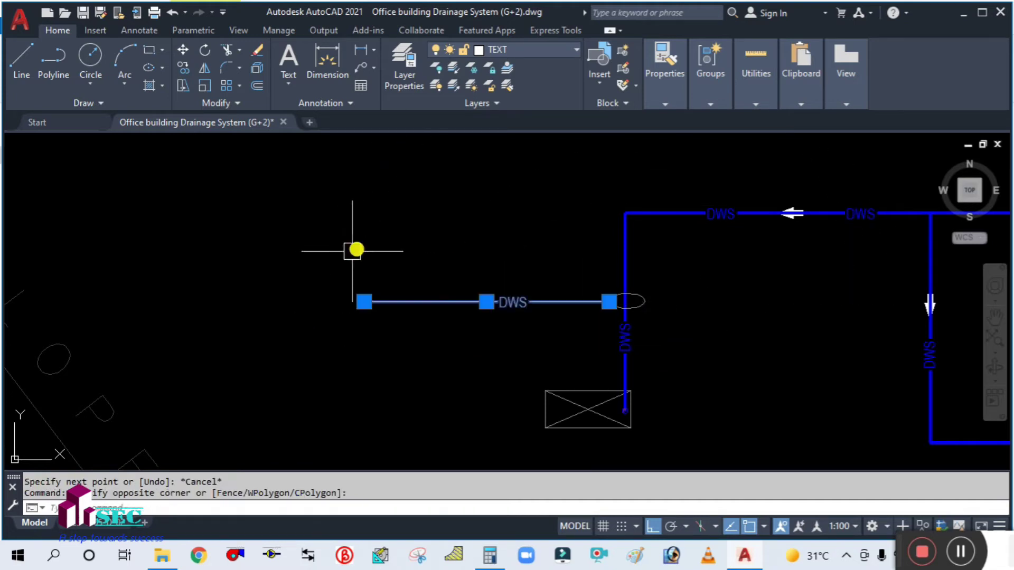
pyautogui.click(661, 92)
pyautogui.click(718, 155)
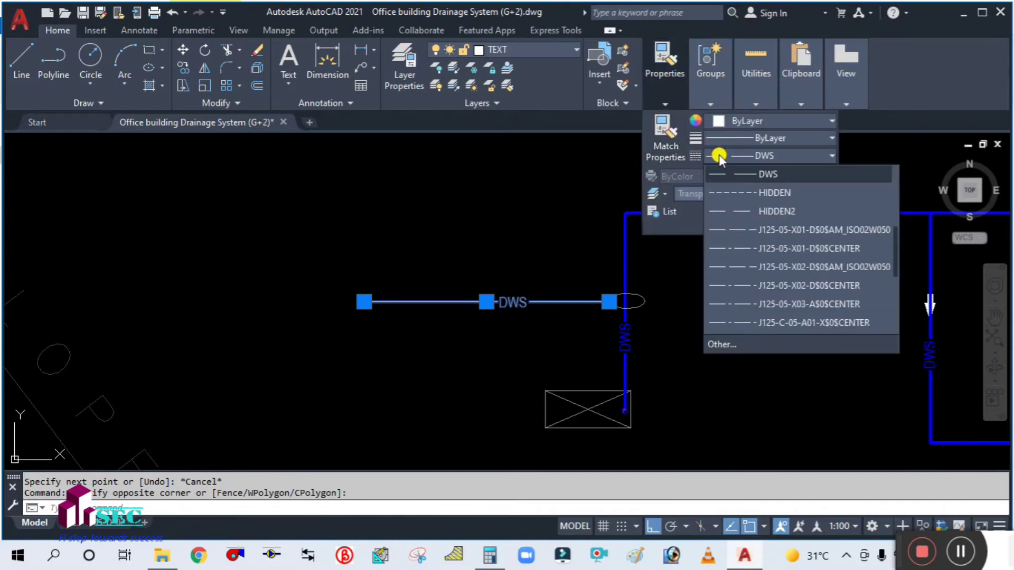
pyautogui.scroll(3, 739, 200)
pyautogui.click(741, 176)
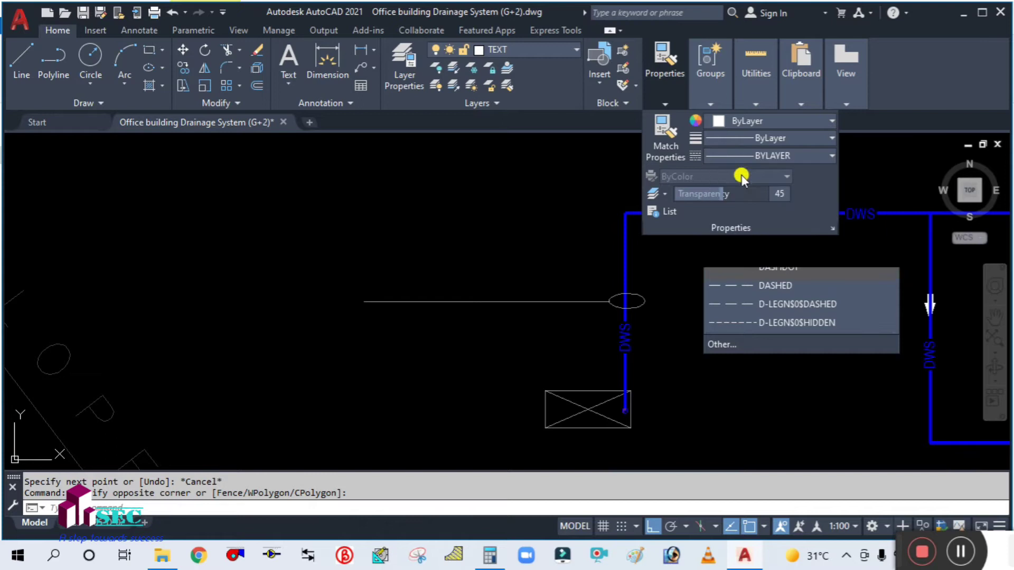
pyautogui.press('Escape')
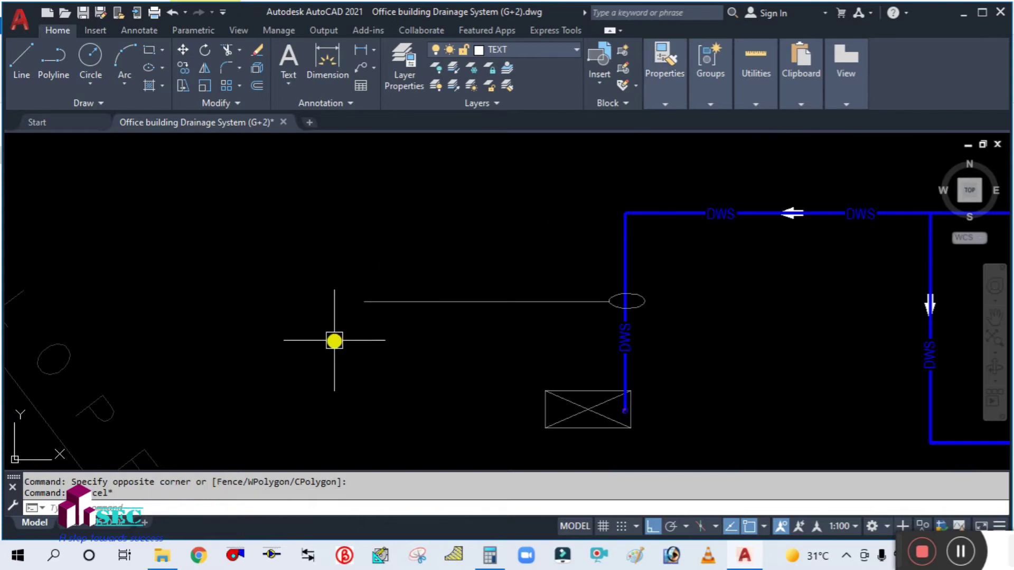
# Copy the FROM DWT text near the roof's yellow supply pipe onto the new leader line, with Ortho off
pyautogui.scroll(-3, 334, 340)
pyautogui.moveTo(183, 337); pyautogui.dragTo(446, 296, button='middle')
pyautogui.scroll(2, 680, 210)
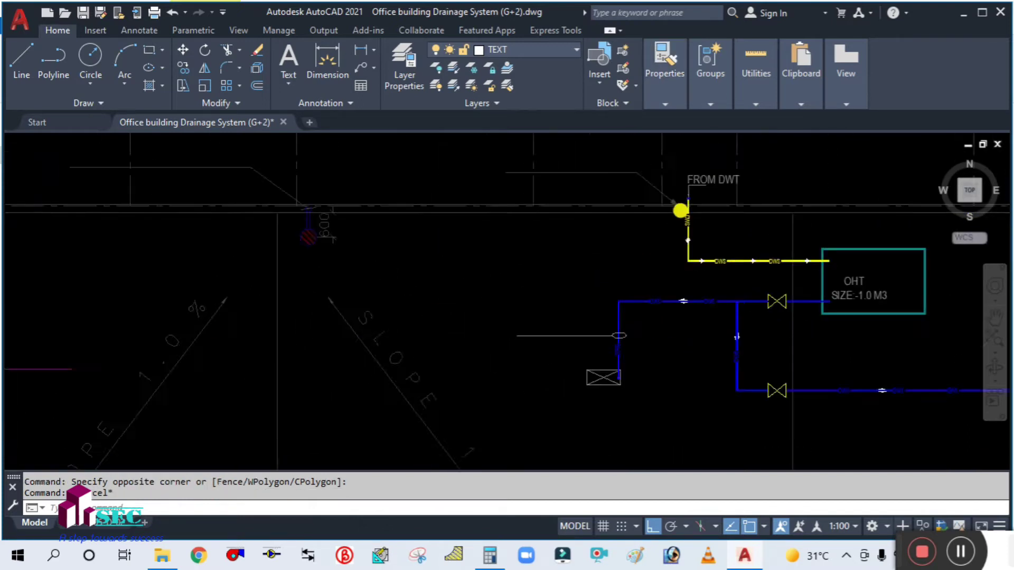
pyautogui.scroll(2, 680, 210)
pyautogui.write('co')
pyautogui.press('Return')
pyautogui.scroll(-1, 463, 266)
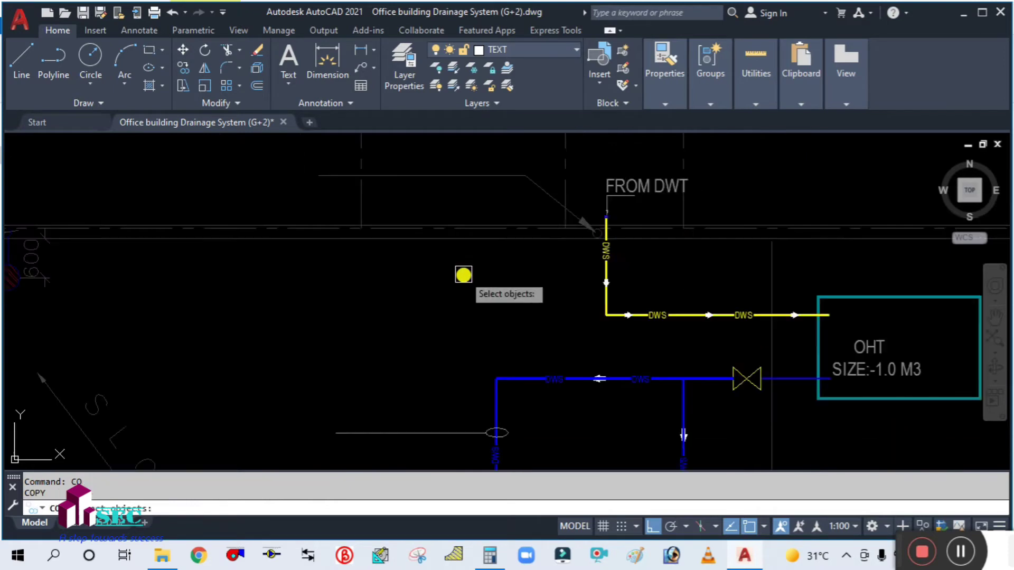
pyautogui.click(621, 180)
pyautogui.press('Return')
pyautogui.click(613, 191)
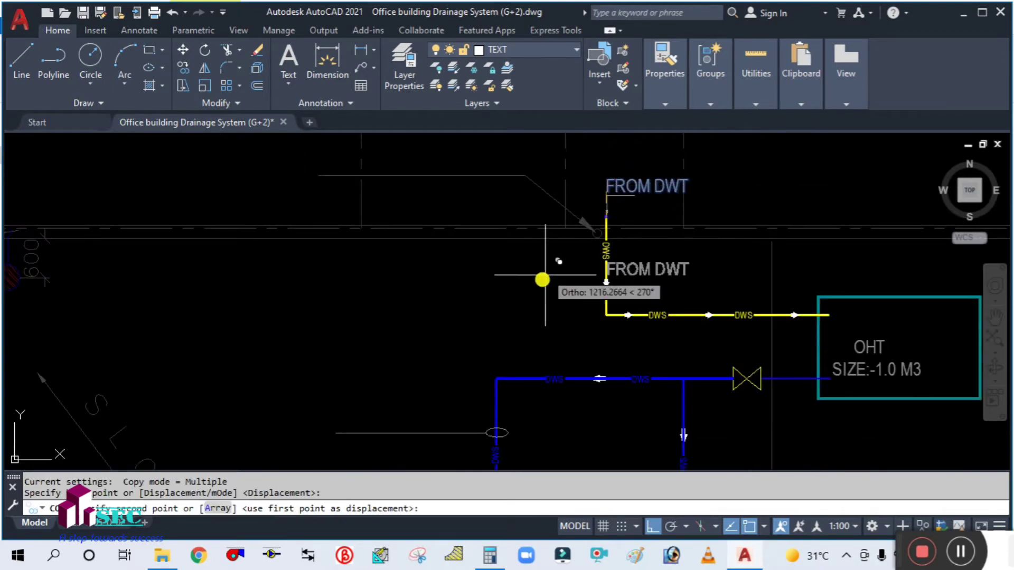
pyautogui.click(654, 526)
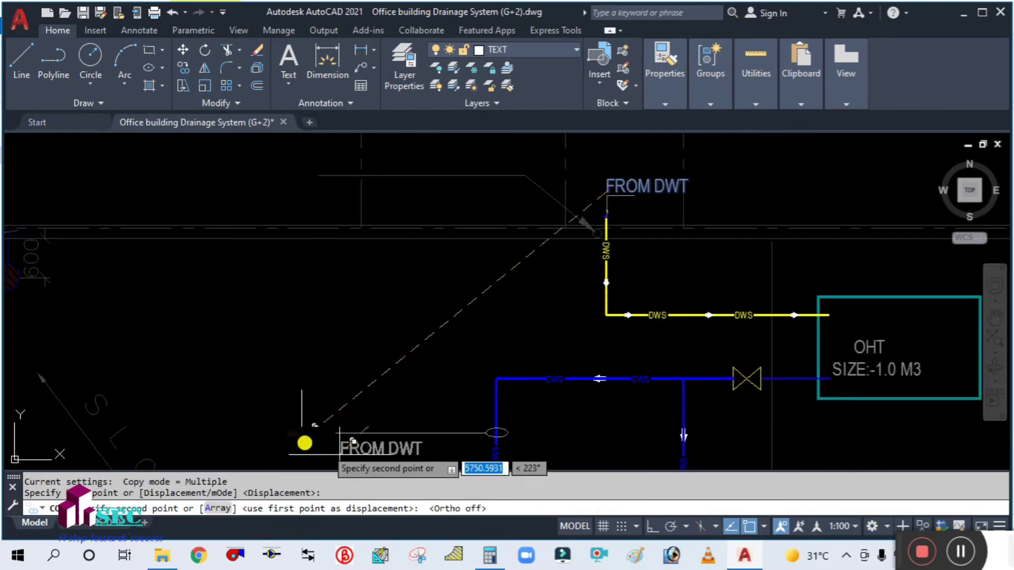
pyautogui.click(378, 431)
pyautogui.press('Escape')
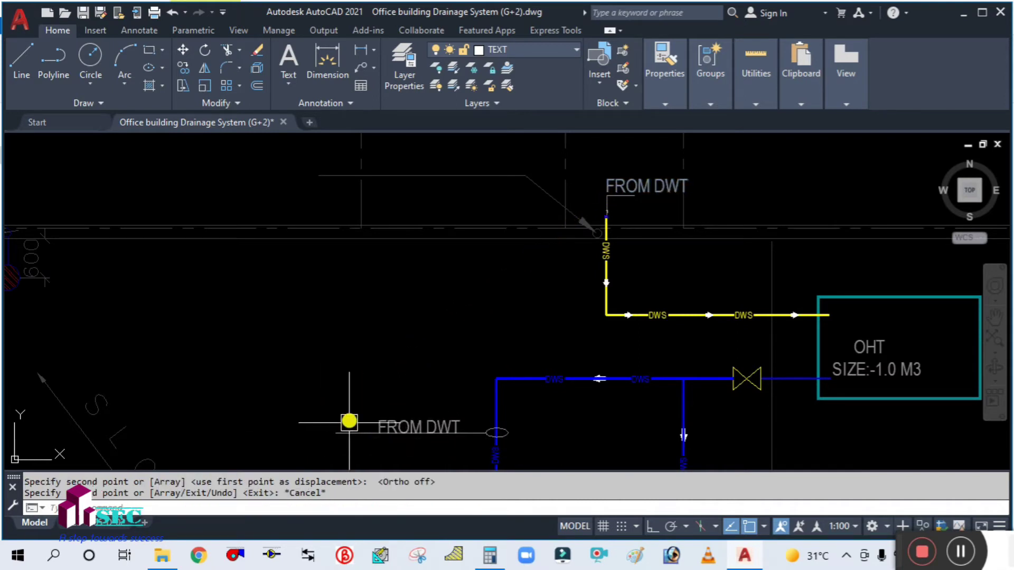
# Check the TEXT layer's properties in the layer list and close the list
pyautogui.scroll(4, 389, 358)
pyautogui.click(461, 349)
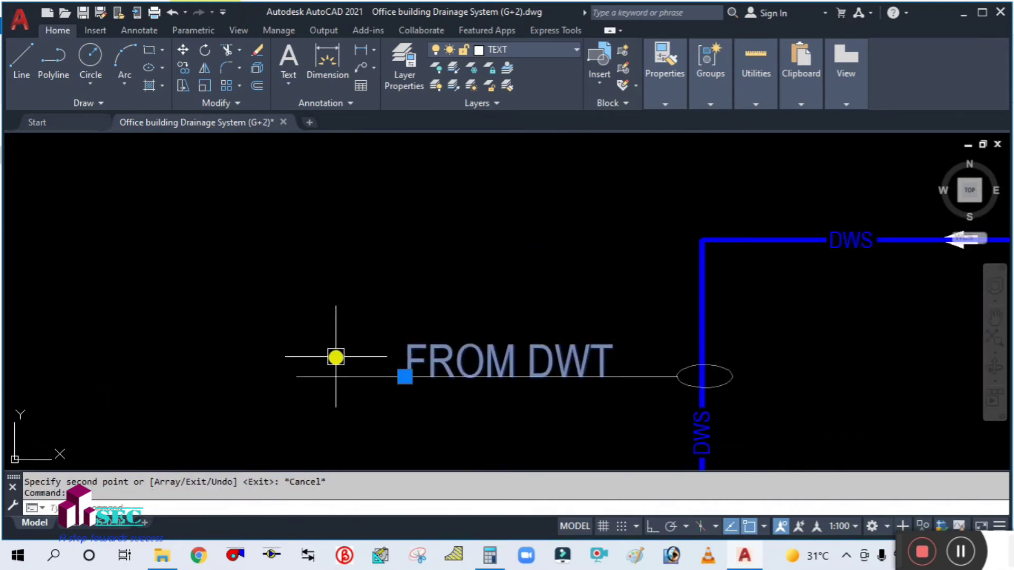
pyautogui.press('Escape')
pyautogui.write('la')
pyautogui.press('Return')
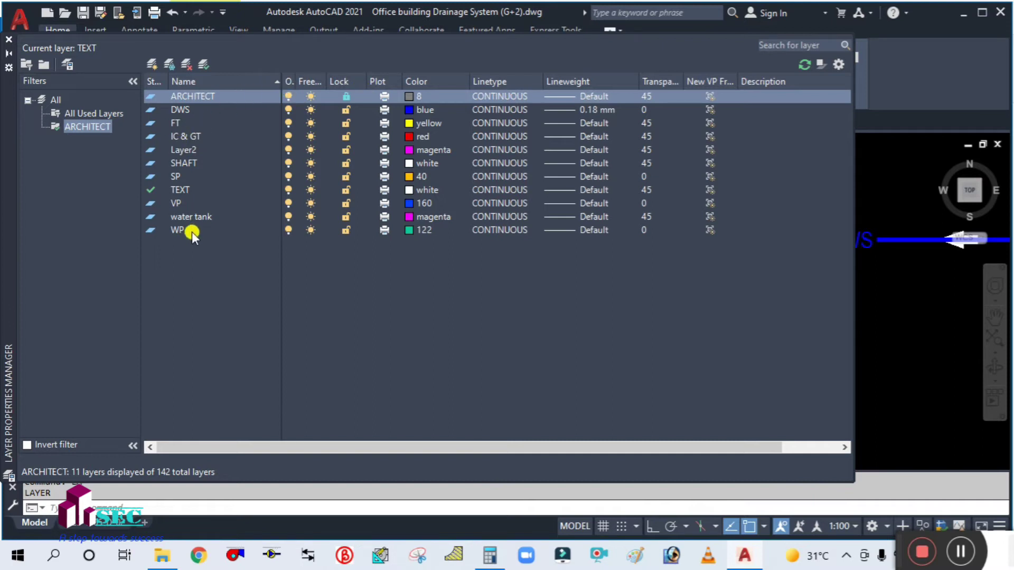
pyautogui.click(186, 189)
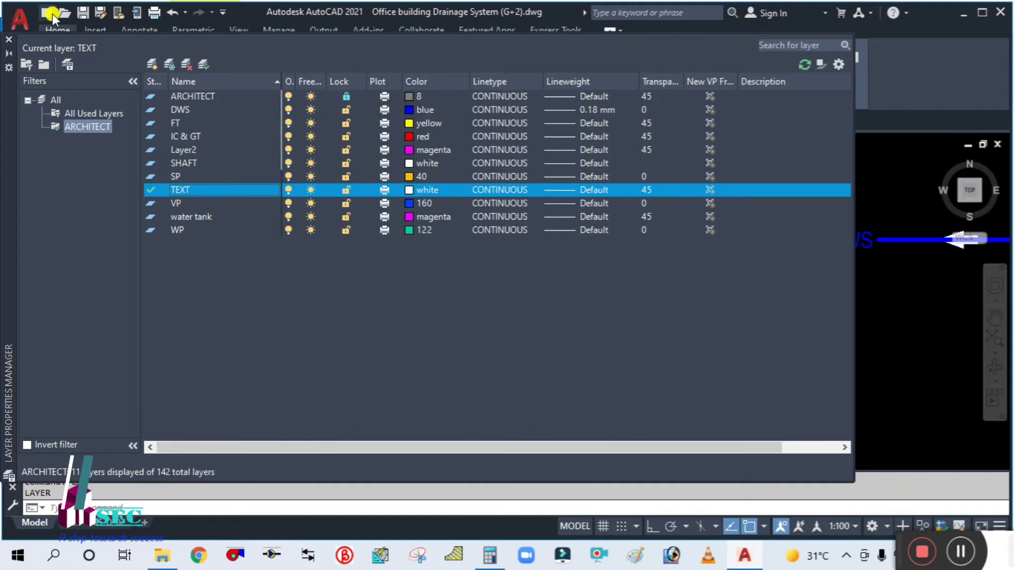
pyautogui.click(8, 39)
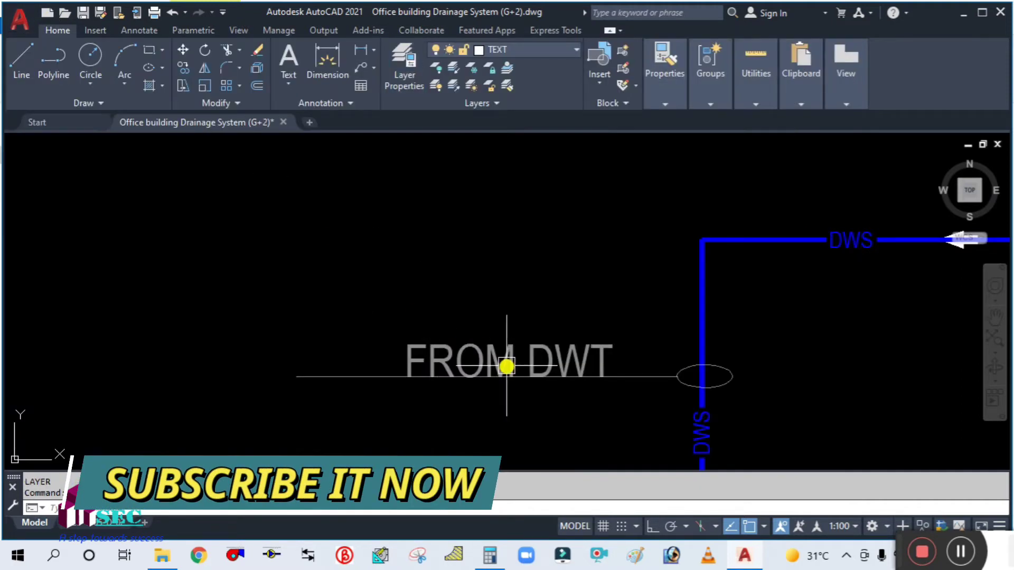
# Move the copied FROM DWT text slightly upward so it sits clear above the leader line
pyautogui.scroll(3, 507, 358)
pyautogui.scroll(-2, 559, 290)
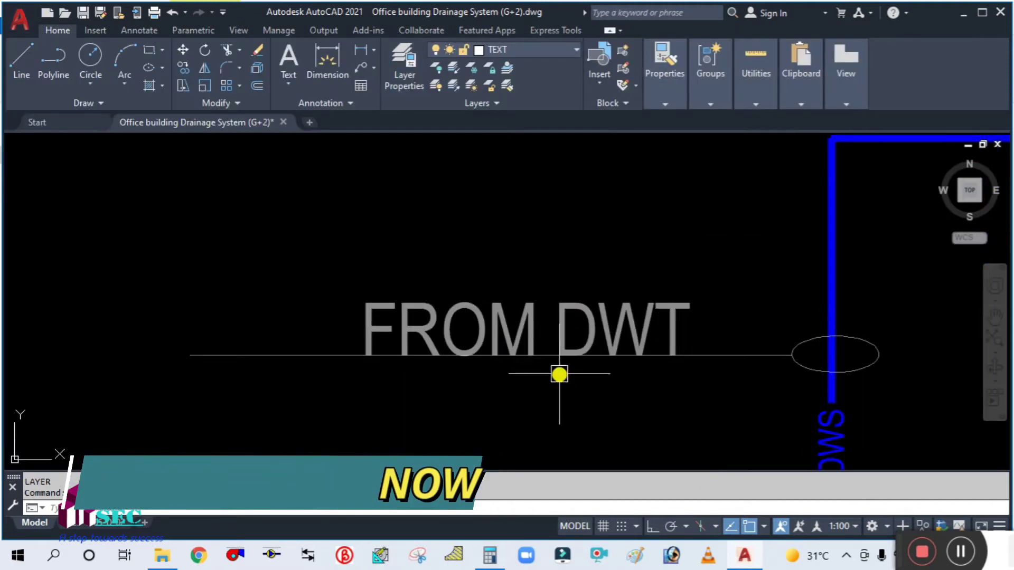
pyautogui.write('m')
pyautogui.press('Return')
pyautogui.click(559, 324)
pyautogui.press('Return')
pyautogui.click(534, 421)
pyautogui.press('Escape')
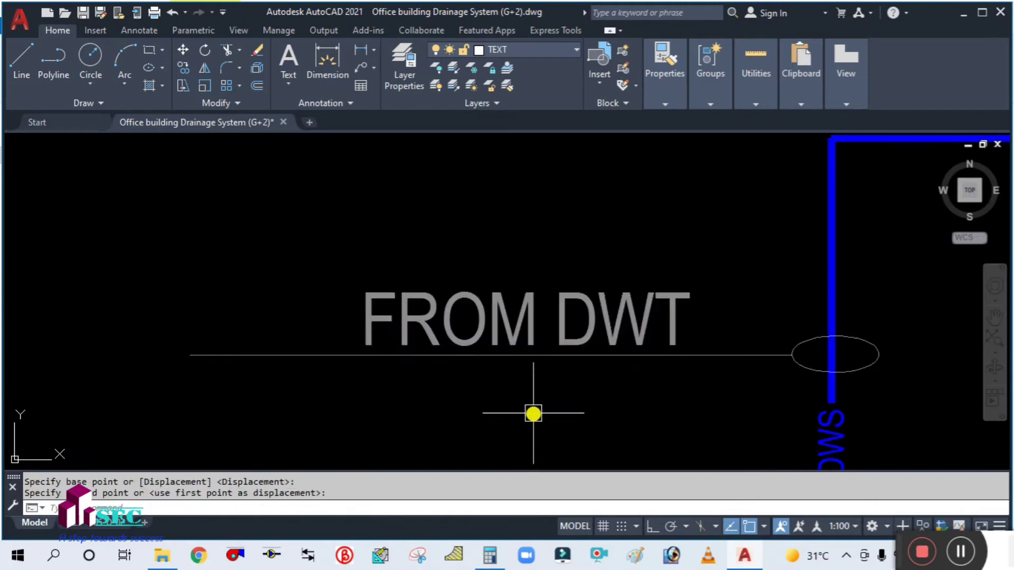
# Shorten the leader line by stretching its left endpoint inward to just before the start of the text
pyautogui.click(211, 358)
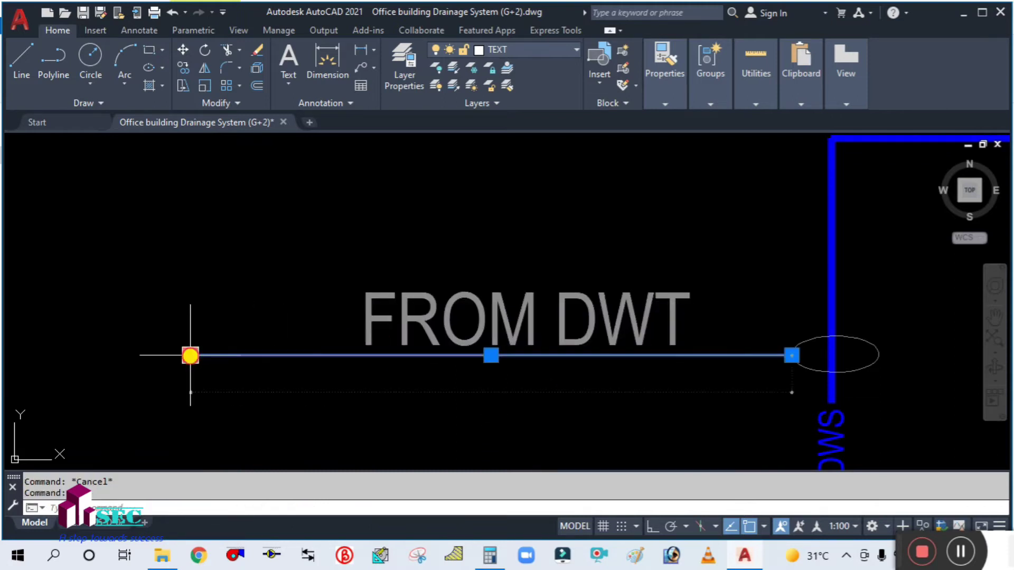
pyautogui.click(190, 355)
pyautogui.click(314, 355)
pyautogui.press('Escape')
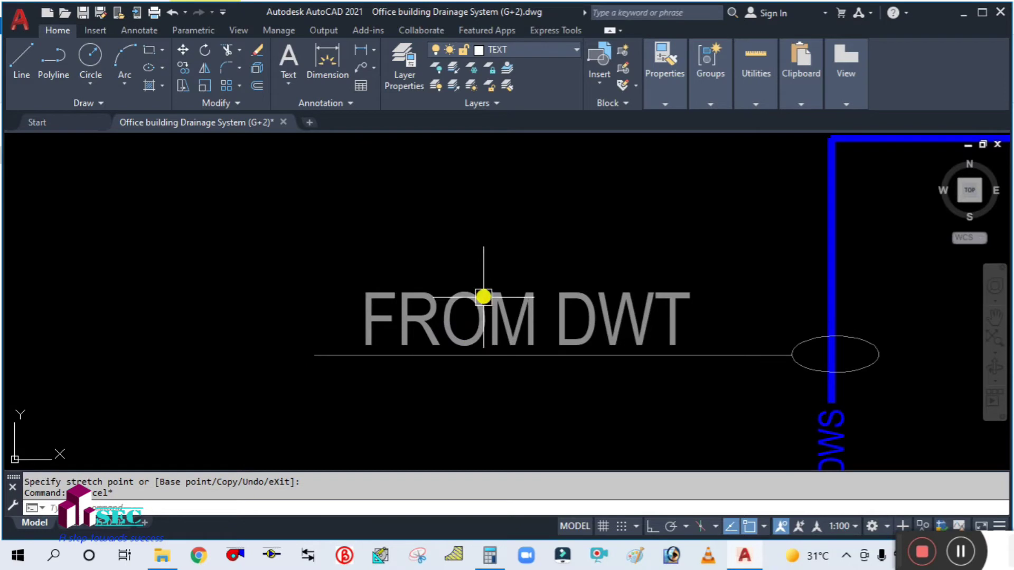
# Set the TEXT layer's transparency to 0 and close the layer list
pyautogui.write('la')
pyautogui.press('Return')
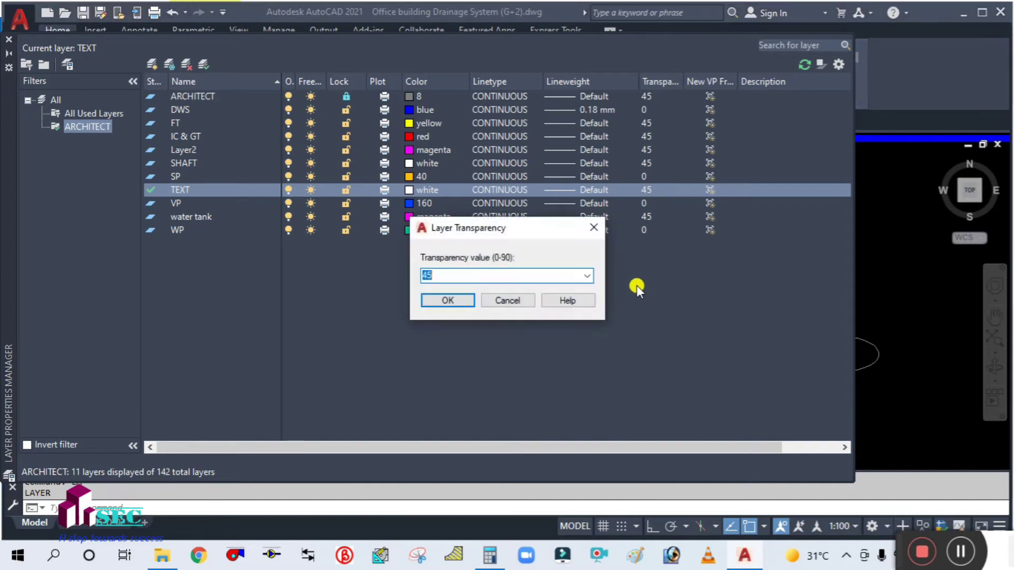
pyautogui.write('0')
pyautogui.click(443, 302)
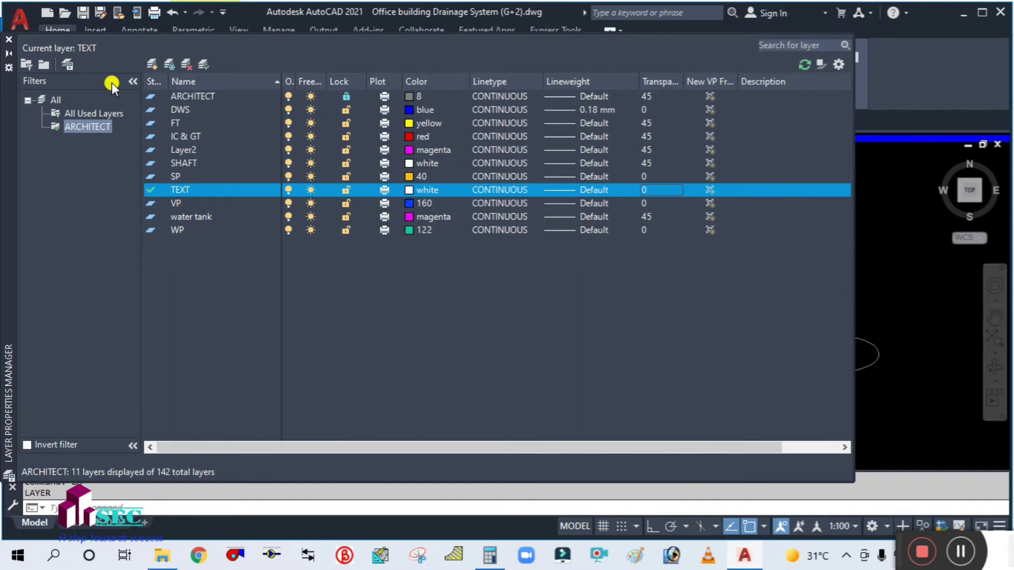
pyautogui.click(8, 47)
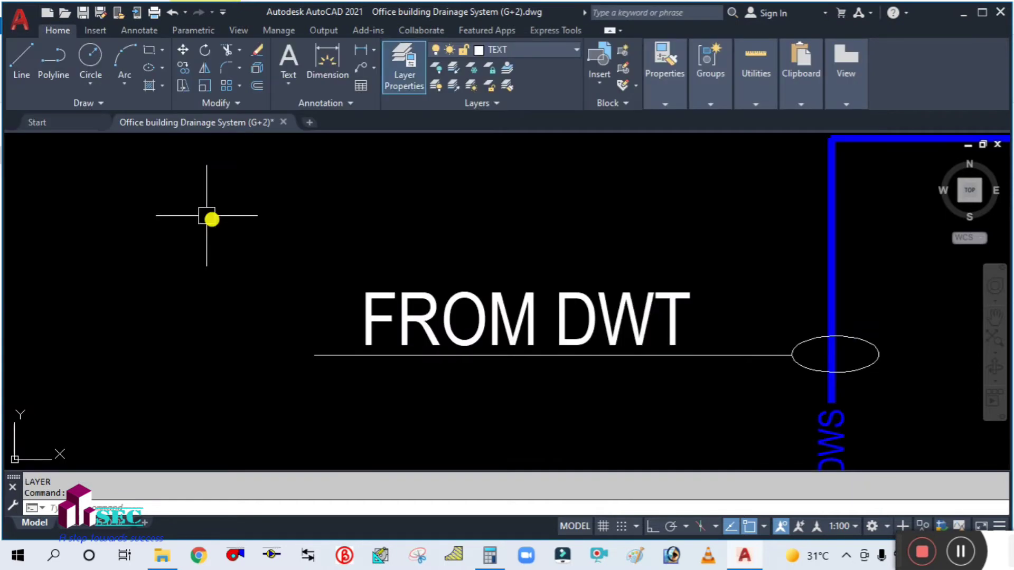
# Replace the FROM DWT text above the DWS pipe's leader line with FU 61
pyautogui.scroll(-3, 563, 285)
pyautogui.moveTo(563, 312); pyautogui.dragTo(478, 325, button='middle')
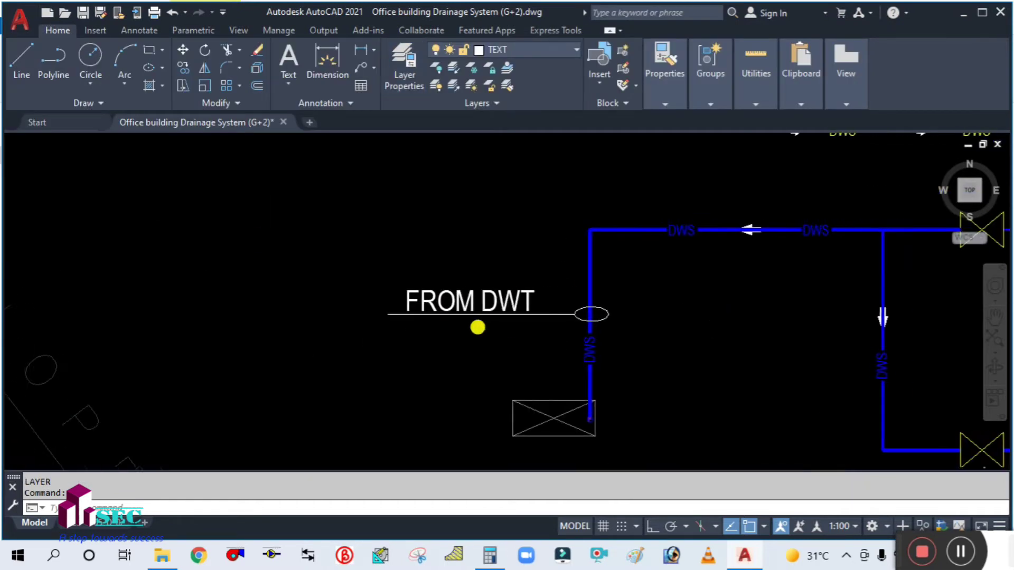
pyautogui.scroll(2, 502, 301)
pyautogui.scroll(-1, 480, 304)
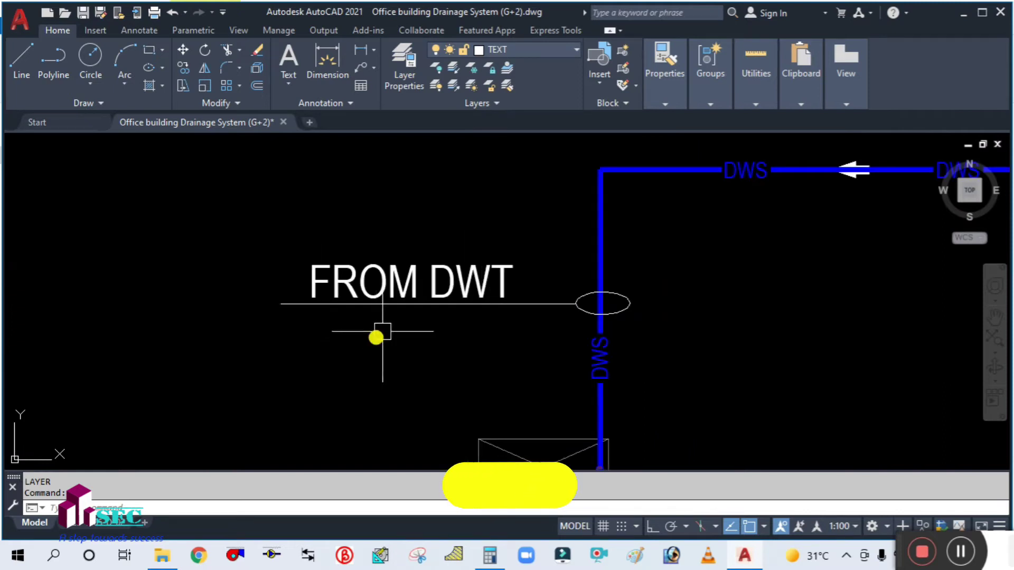
pyautogui.scroll(-2, 432, 308)
pyautogui.scroll(3, 433, 301)
pyautogui.click(490, 265)
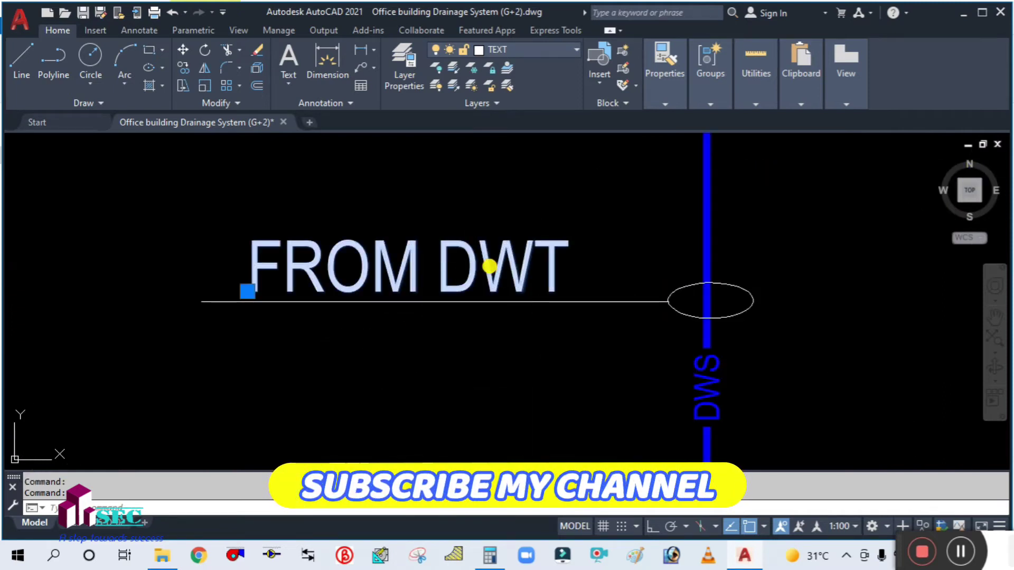
pyautogui.doubleClick(489, 266)
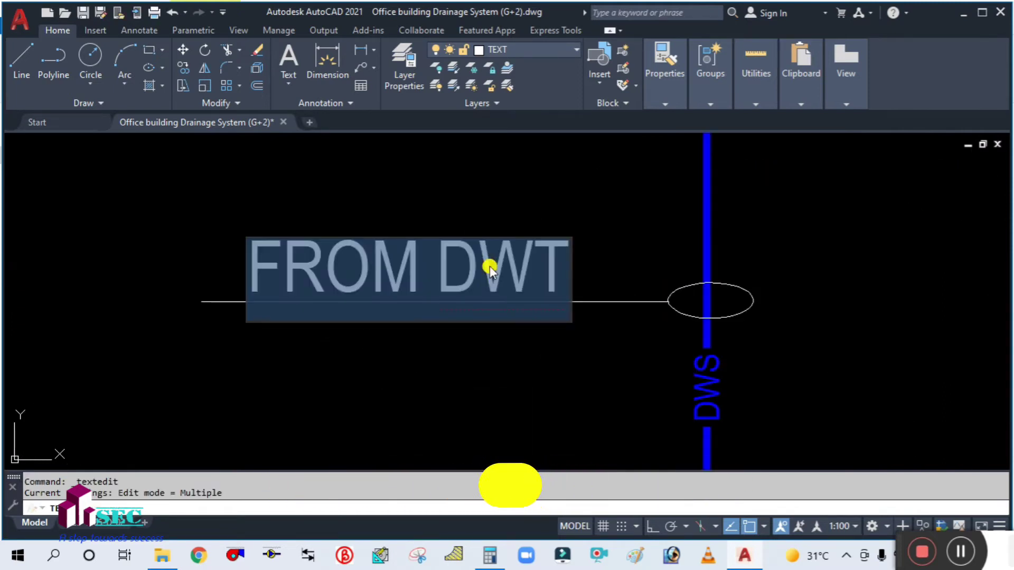
pyautogui.click(490, 554)
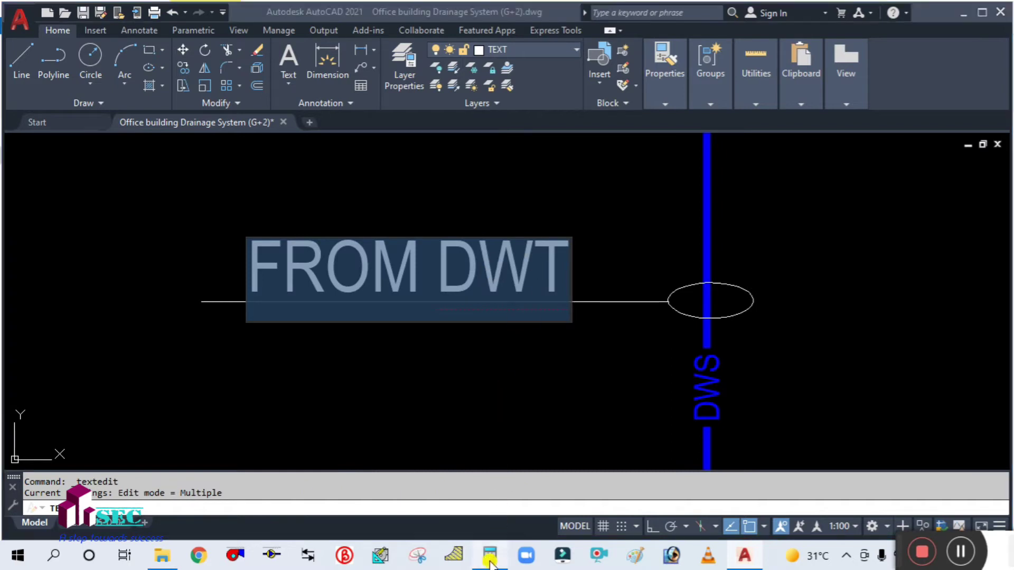
pyautogui.click(489, 554)
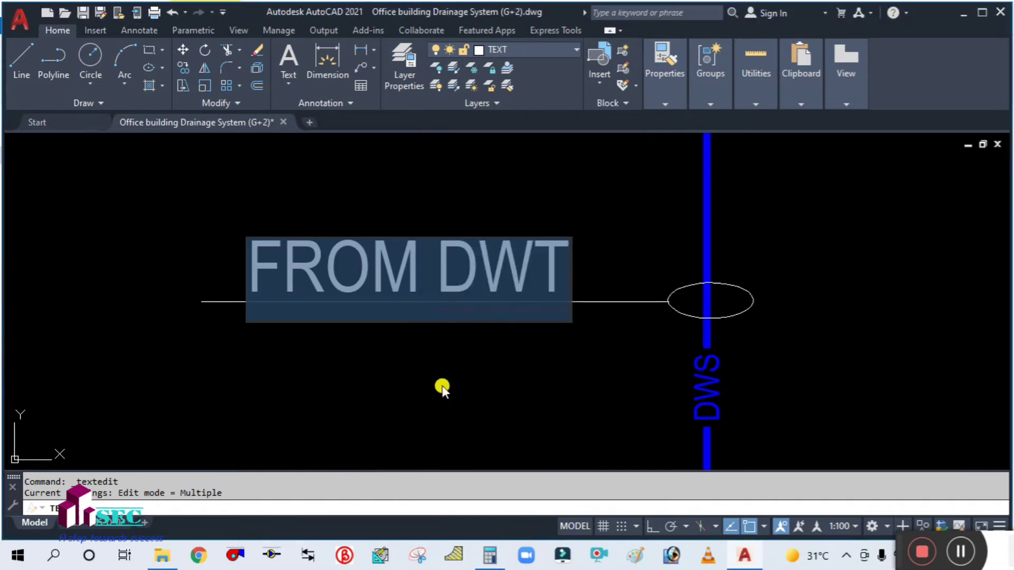
pyautogui.write('fu')
pyautogui.press('BackSpace')
pyautogui.press('BackSpace')
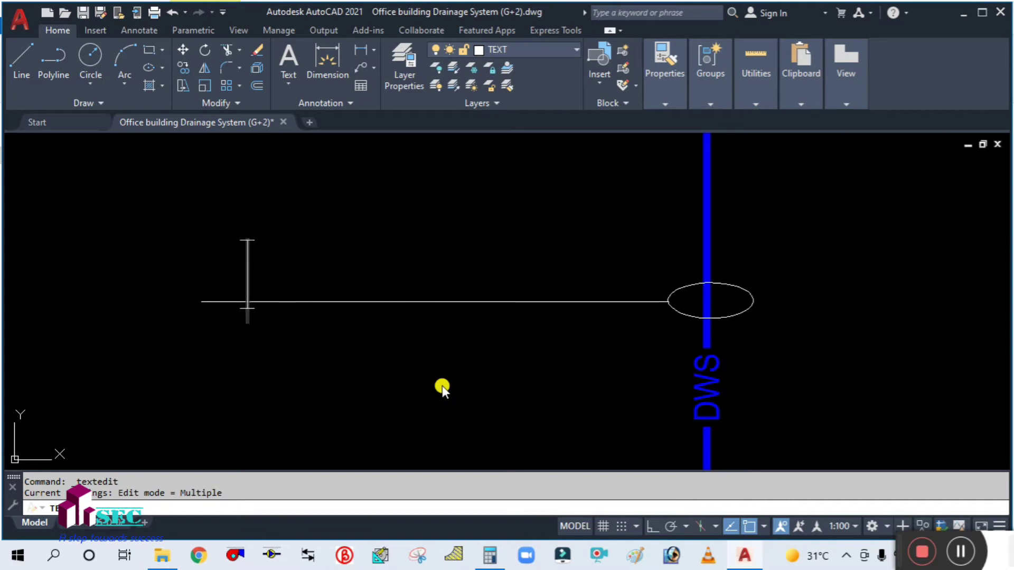
pyautogui.write('FU')
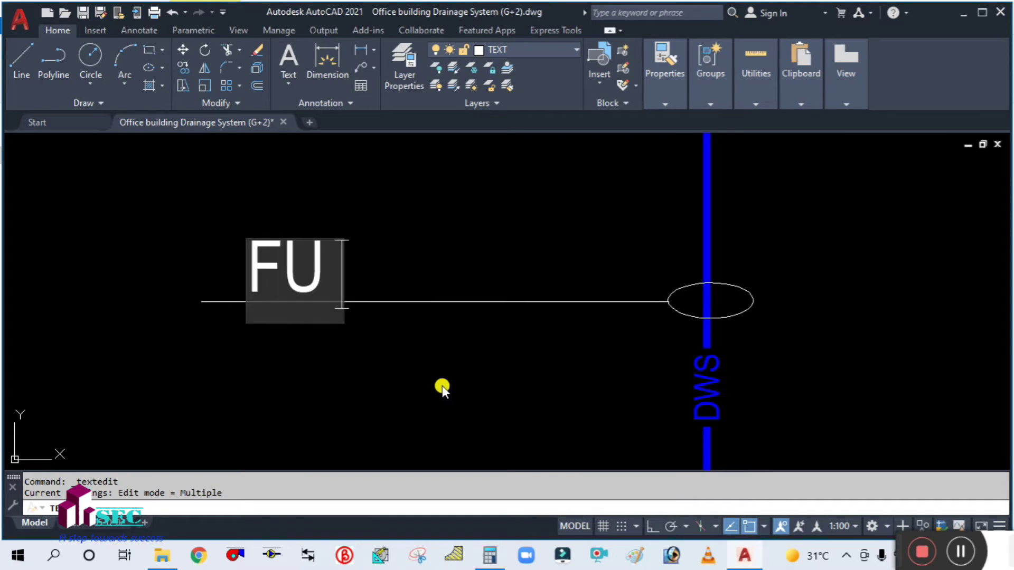
pyautogui.write(' 61')
pyautogui.press('Return')
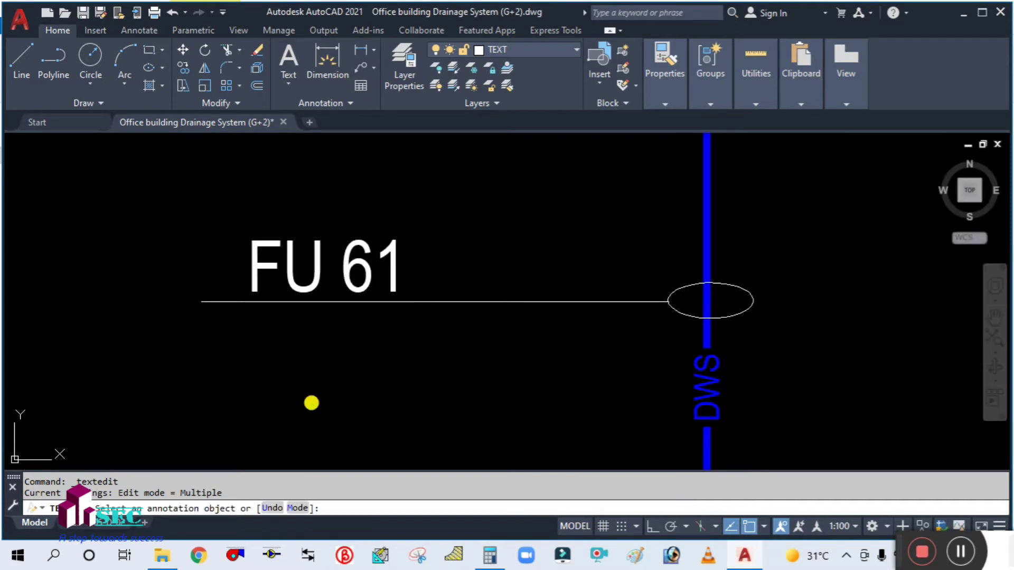
pyautogui.press('Escape')
# Switch to File Explorer, open the 2009_IPC_IPSDC_COMPLETE_1stptg PDF from the SEPTIC TANK-IPC folder, and go to page 146
pyautogui.scroll(-2, 351, 334)
pyautogui.moveTo(328, 354); pyautogui.dragTo(369, 299, button='middle')
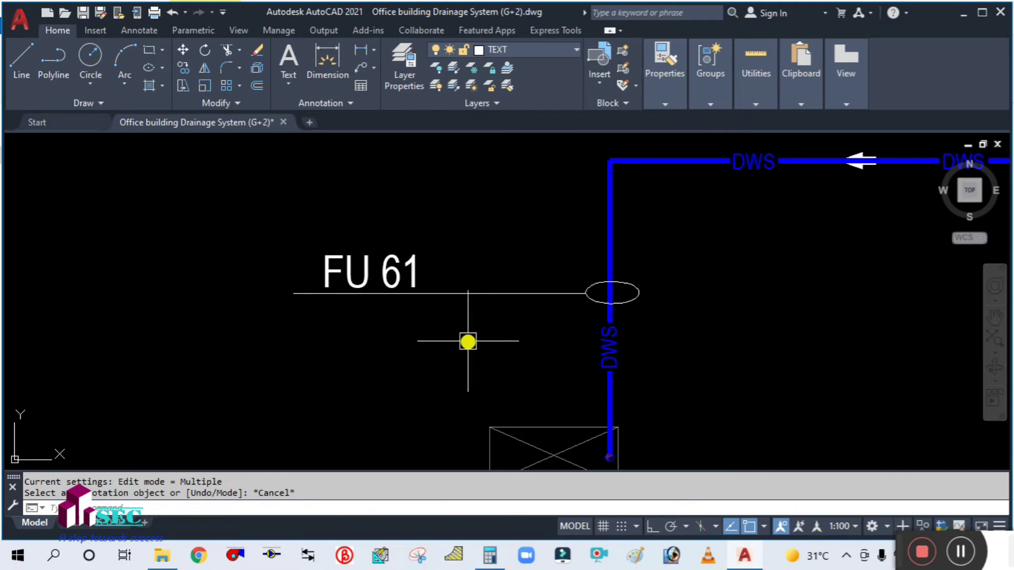
pyautogui.moveTo(469, 341); pyautogui.dragTo(358, 349, button='middle')
pyautogui.moveTo(255, 307); pyautogui.dragTo(357, 315, button='middle')
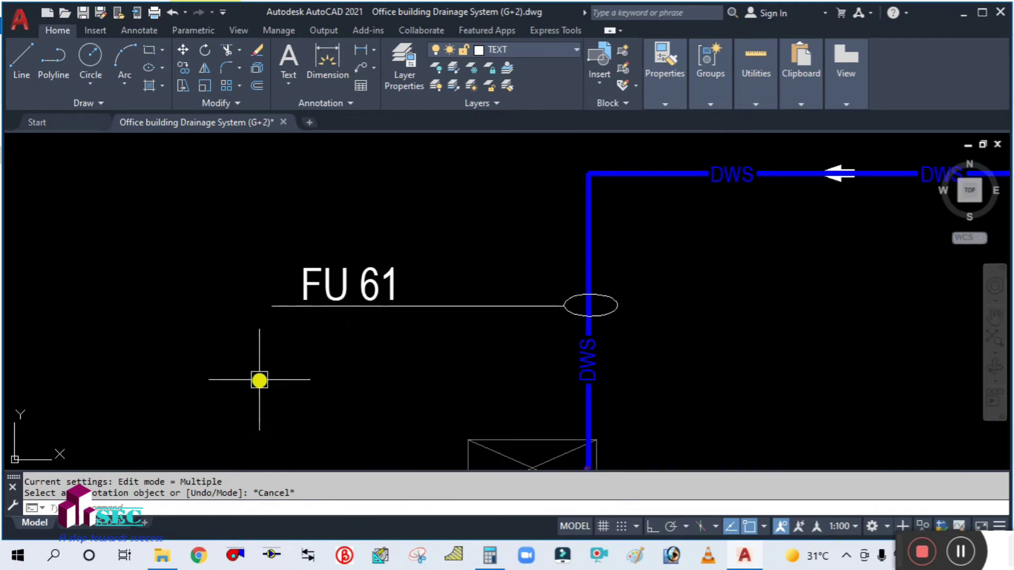
pyautogui.click(167, 556)
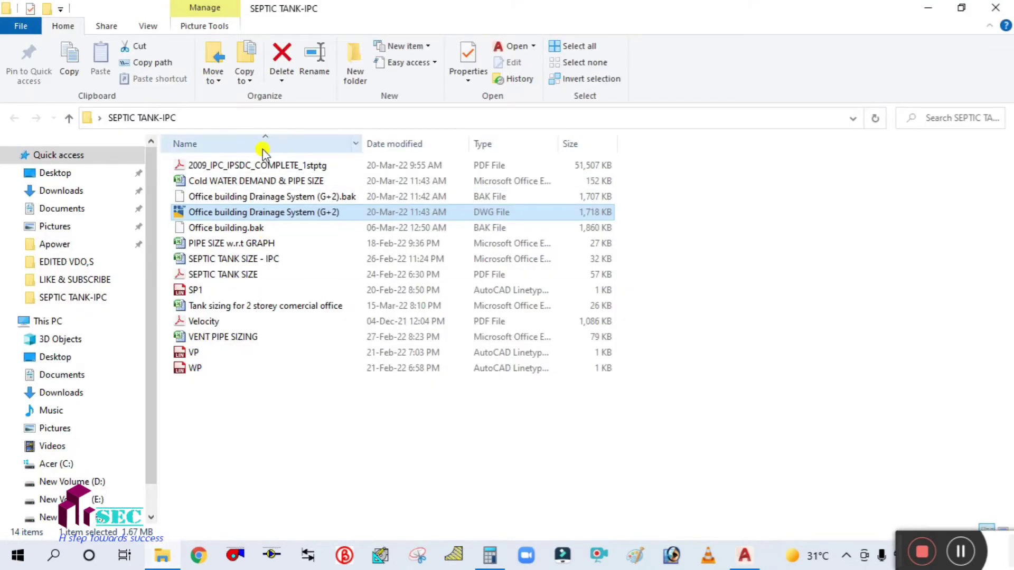
pyautogui.click(246, 167)
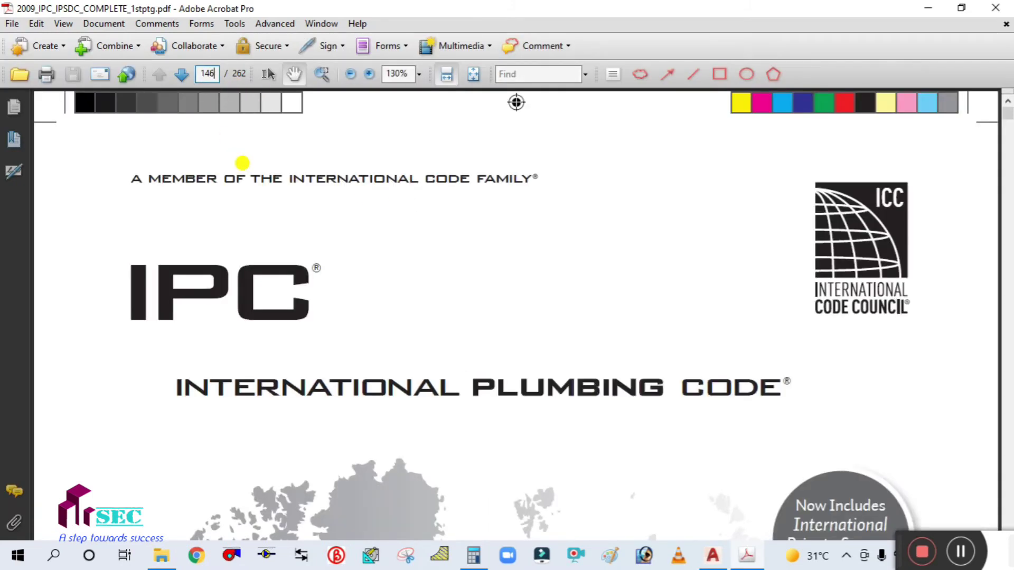
pyautogui.scroll(-3, 438, 266)
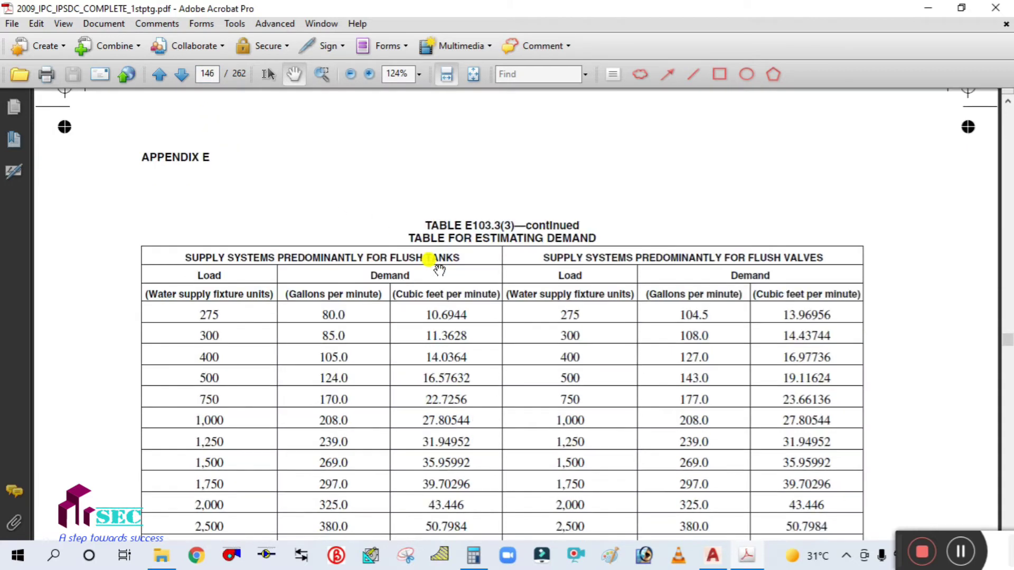
# Find the start of Table E103.3(3) on page 145 and examine its load and demand columns for flush tank systems
pyautogui.scroll(10, 378, 244)
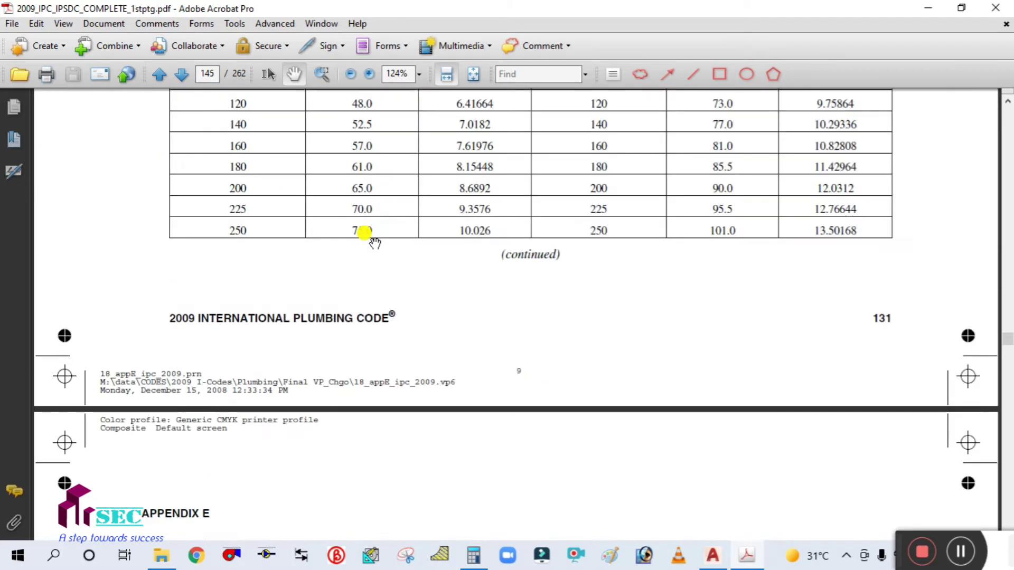
pyautogui.keyDown('ctrl'); pyautogui.scroll(-3, 374, 243); pyautogui.keyUp('ctrl')
pyautogui.scroll(-5, 375, 243)
pyautogui.scroll(2, 375, 243)
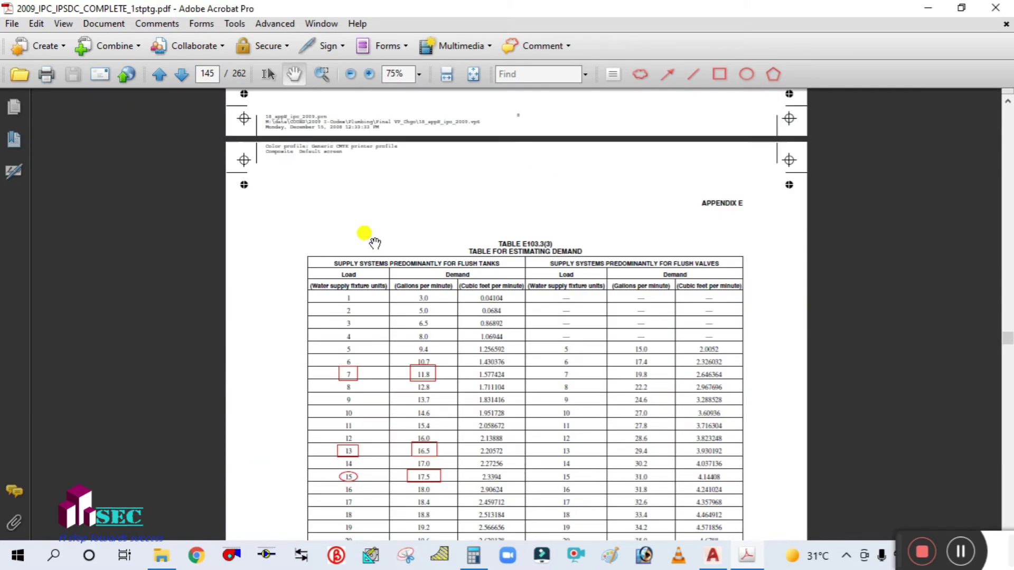
pyautogui.keyDown('ctrl'); pyautogui.scroll(3, 457, 266); pyautogui.keyUp('ctrl')
pyautogui.moveTo(487, 336); pyautogui.dragTo(485, 271)
pyautogui.moveTo(487, 322); pyautogui.dragTo(487, 287)
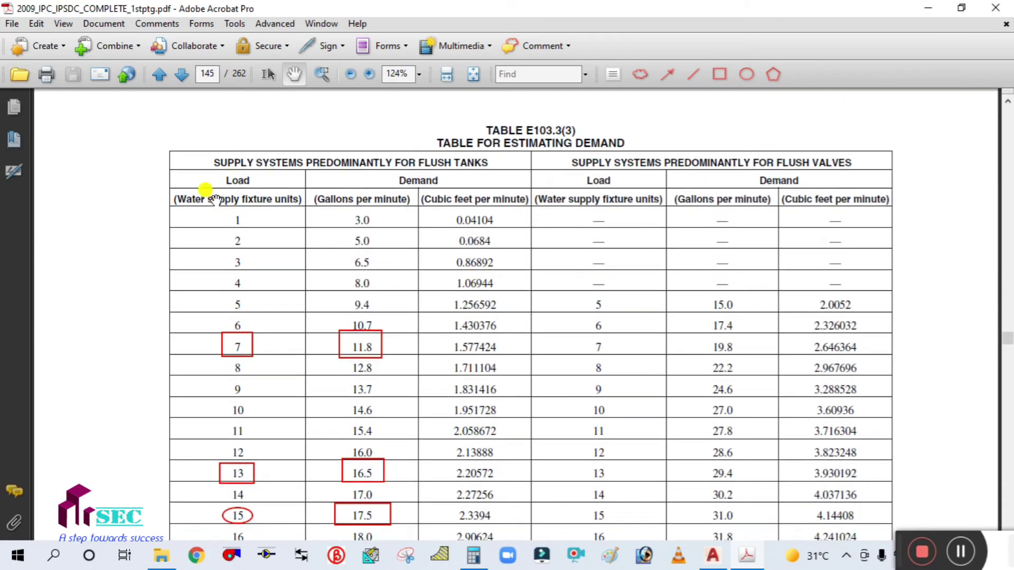
pyautogui.moveTo(256, 314); pyautogui.dragTo(275, 231)
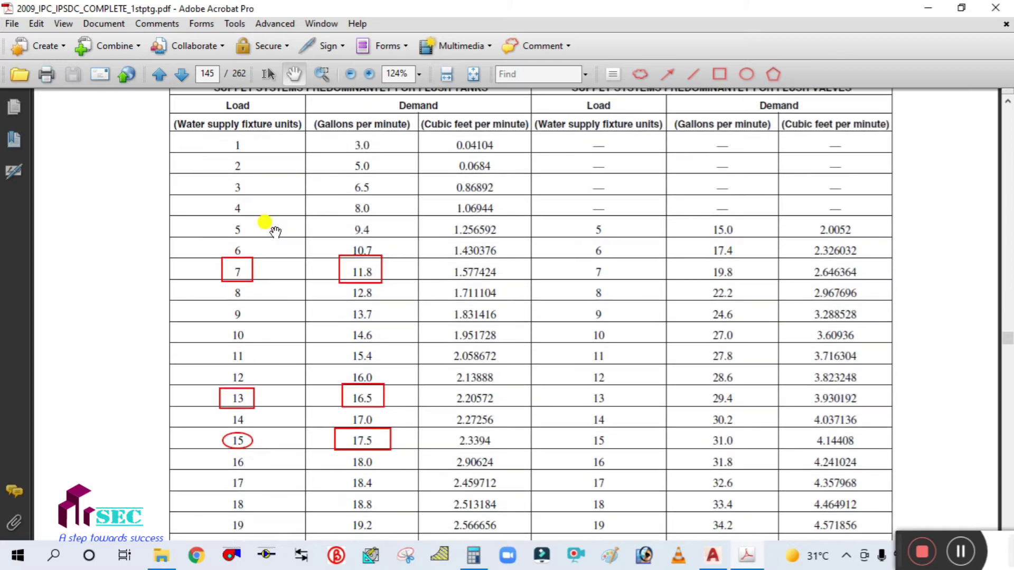
pyautogui.scroll(3, 275, 230)
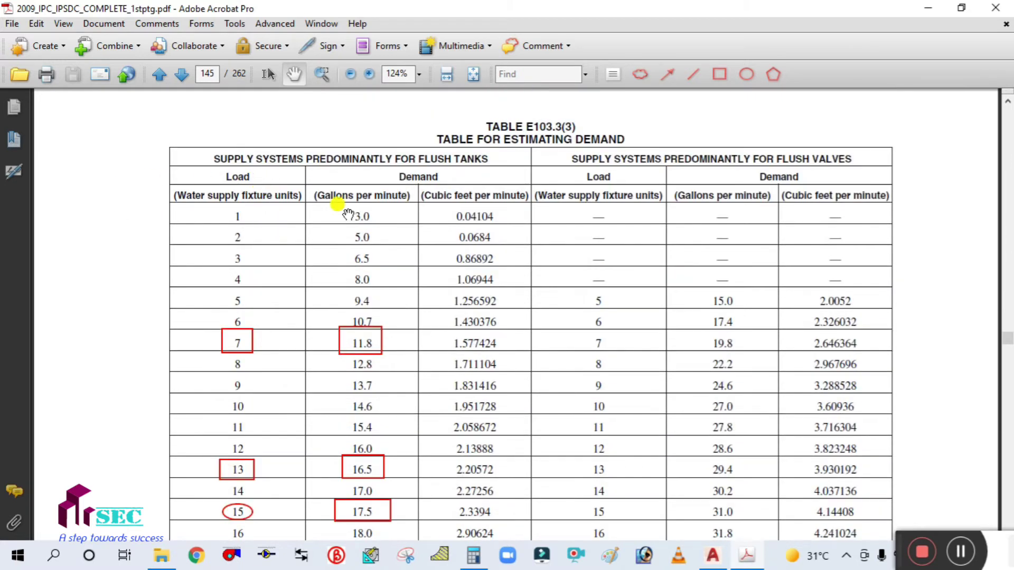
# Look up the gallons-per-minute demand for 60 water supply fixture units in the flush tank columns of Table E103.3(3)
pyautogui.scroll(-15, 348, 214)
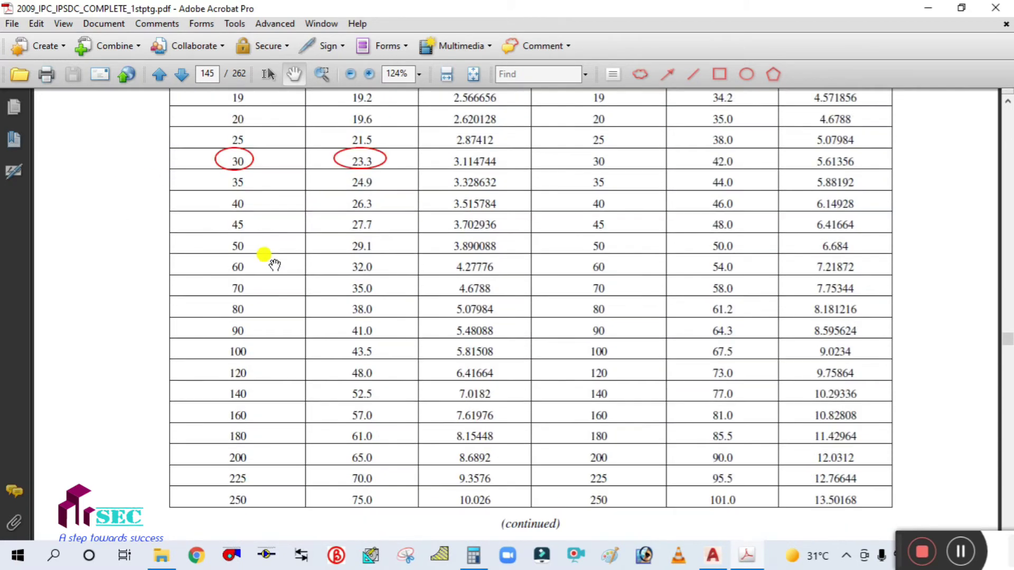
pyautogui.moveTo(299, 266); pyautogui.dragTo(279, 378)
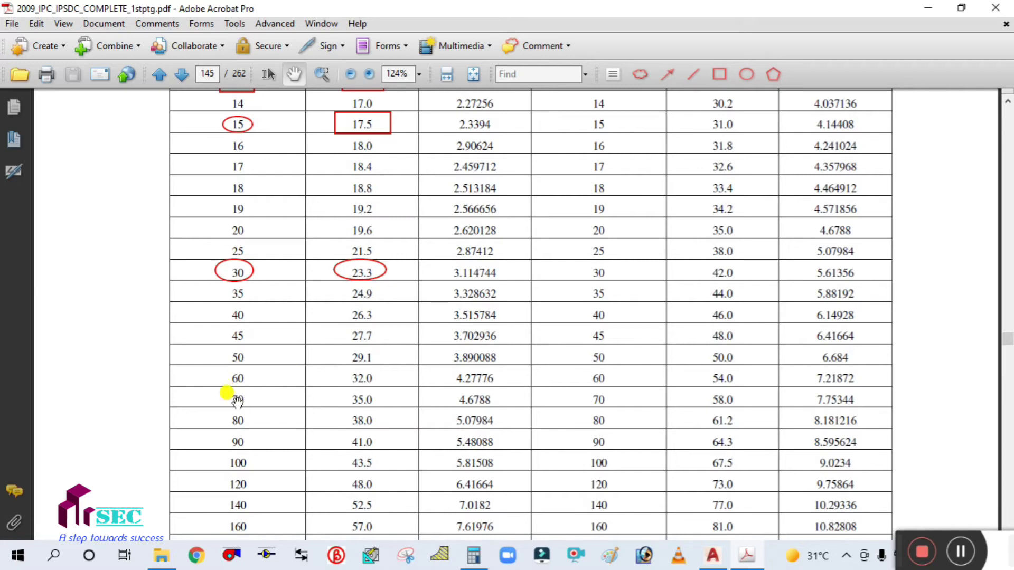
pyautogui.moveTo(328, 378); pyautogui.dragTo(333, 450)
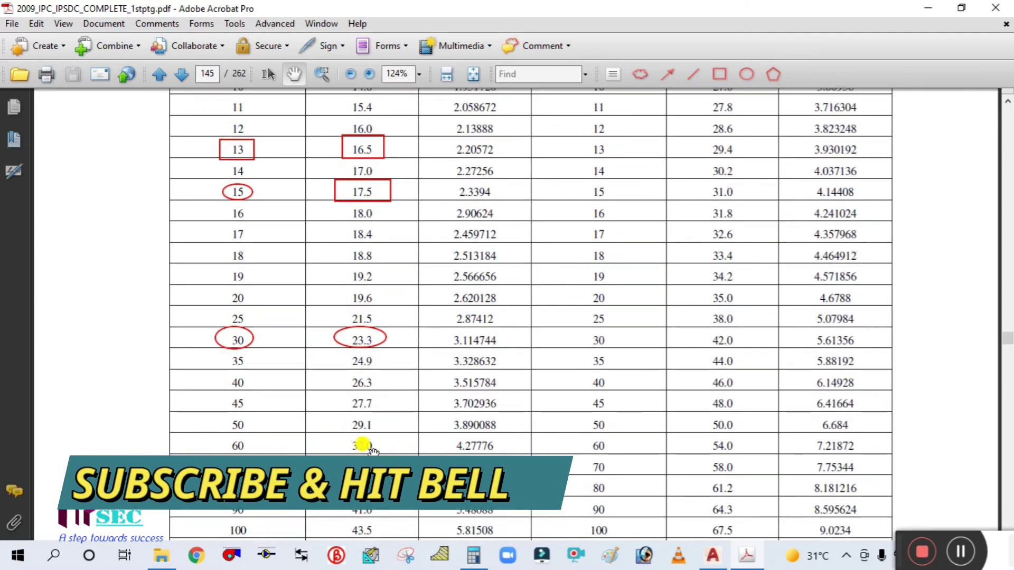
pyautogui.scroll(10, 373, 449)
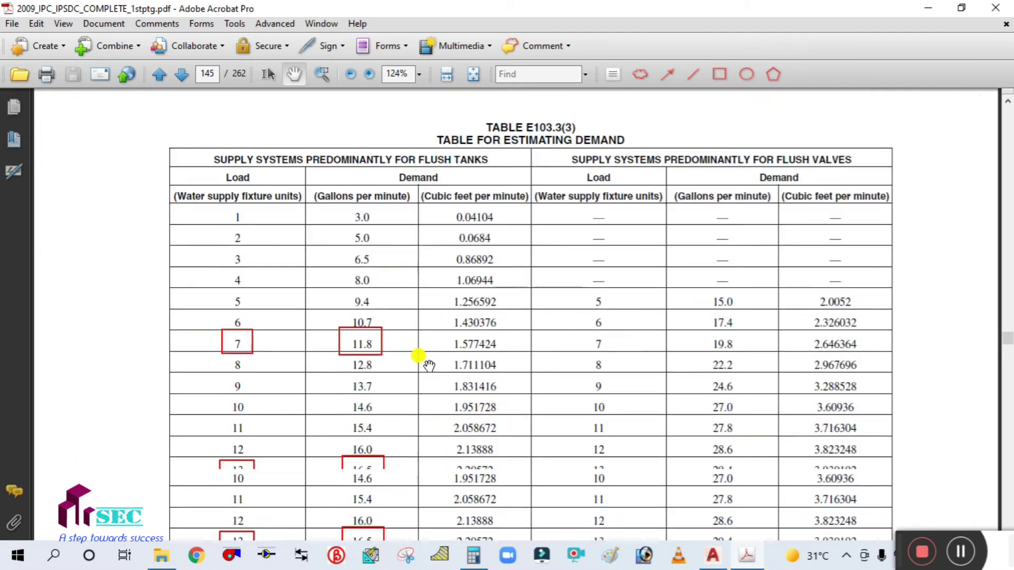
pyautogui.scroll(-10, 429, 366)
pyautogui.scroll(-1, 376, 429)
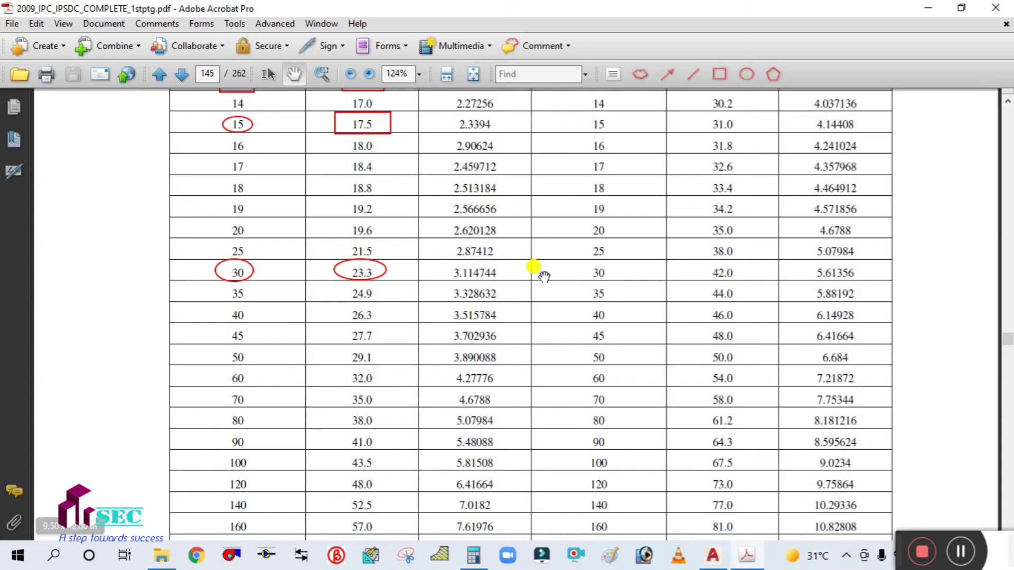
# Draw a line with the Line Tool across the page 151 flow and velocity chart at about 60 gallons per minute, spanning both flow scales
pyautogui.keyDown('ctrl'); pyautogui.scroll(-3, 536, 267); pyautogui.keyUp('ctrl')
pyautogui.scroll(-8, 528, 287)
pyautogui.scroll(-15, 537, 303)
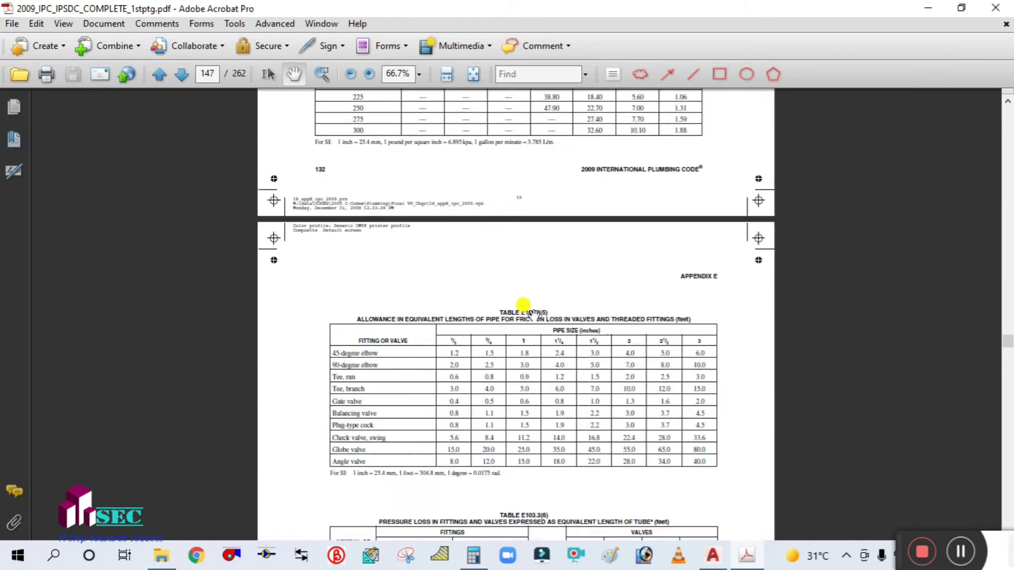
pyautogui.scroll(-15, 533, 314)
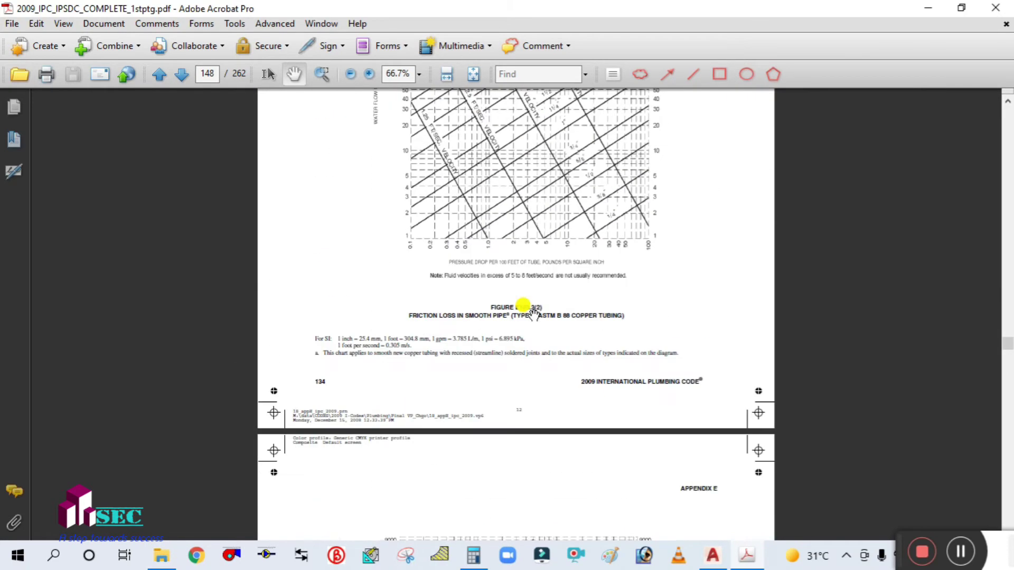
pyautogui.scroll(-15, 533, 314)
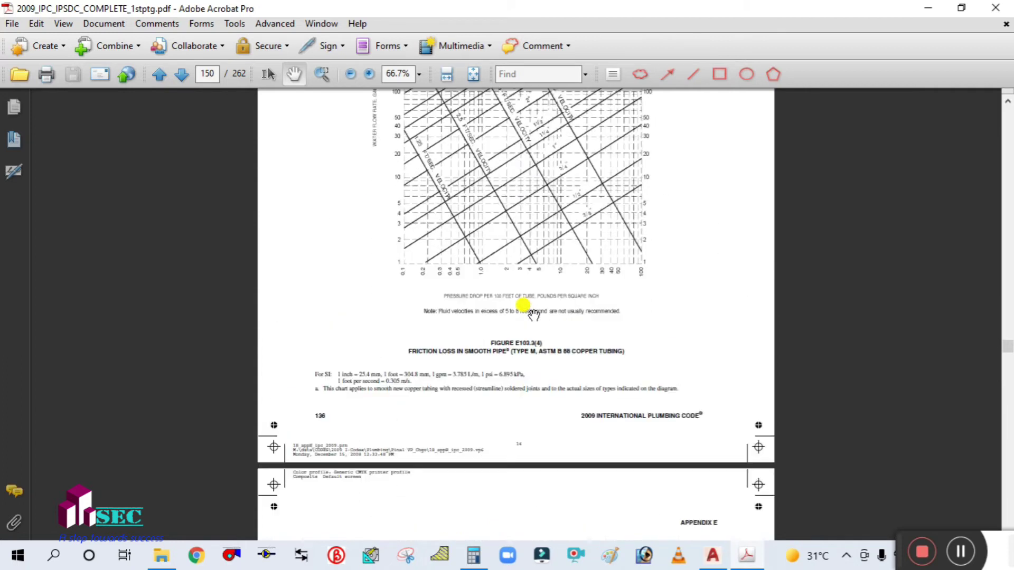
pyautogui.keyDown('ctrl'); pyautogui.scroll(4, 507, 379); pyautogui.keyUp('ctrl')
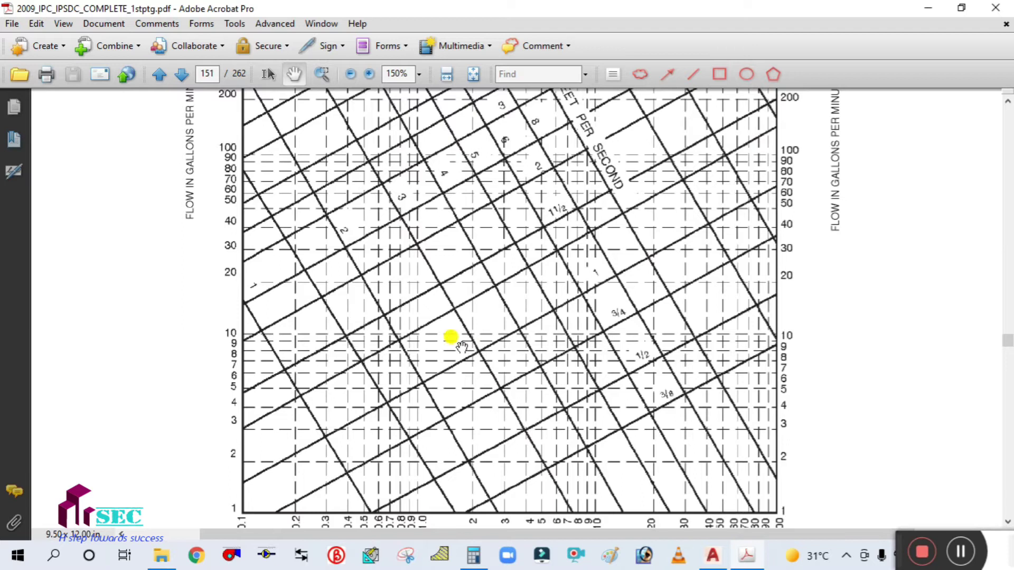
pyautogui.scroll(2, 301, 233)
pyautogui.click(225, 23)
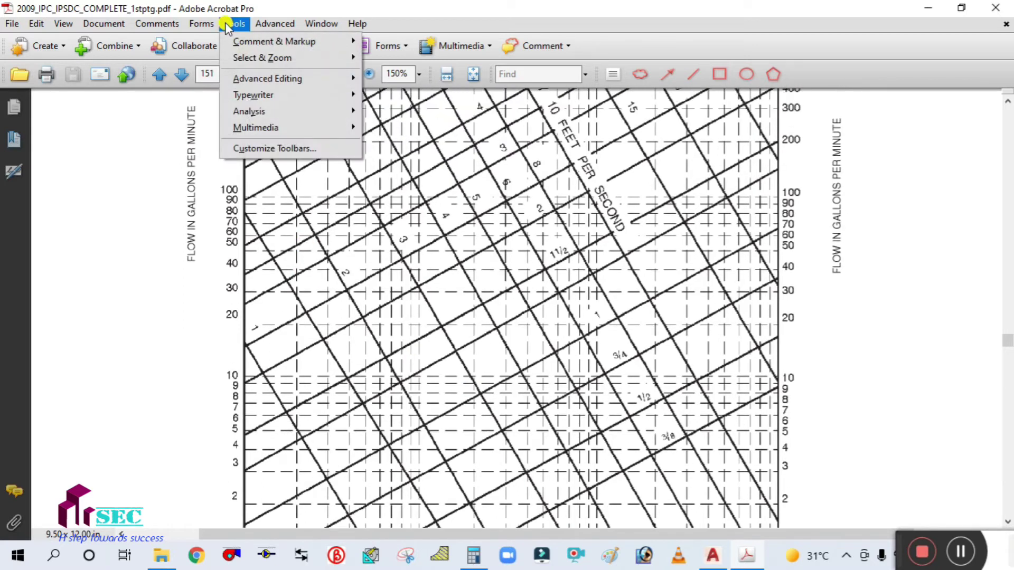
pyautogui.moveTo(265, 40)
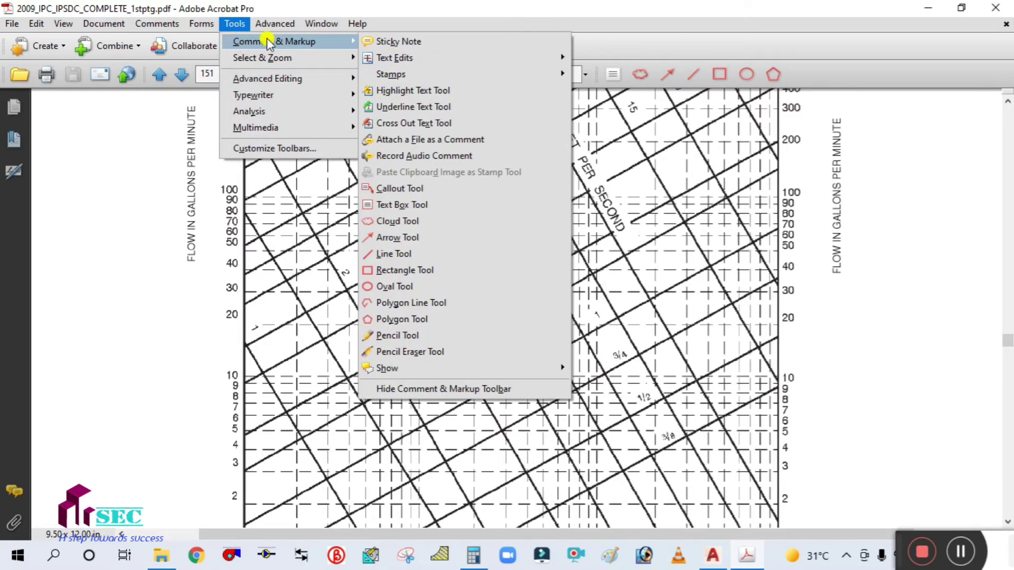
pyautogui.click(381, 253)
pyautogui.scroll(5, 215, 238)
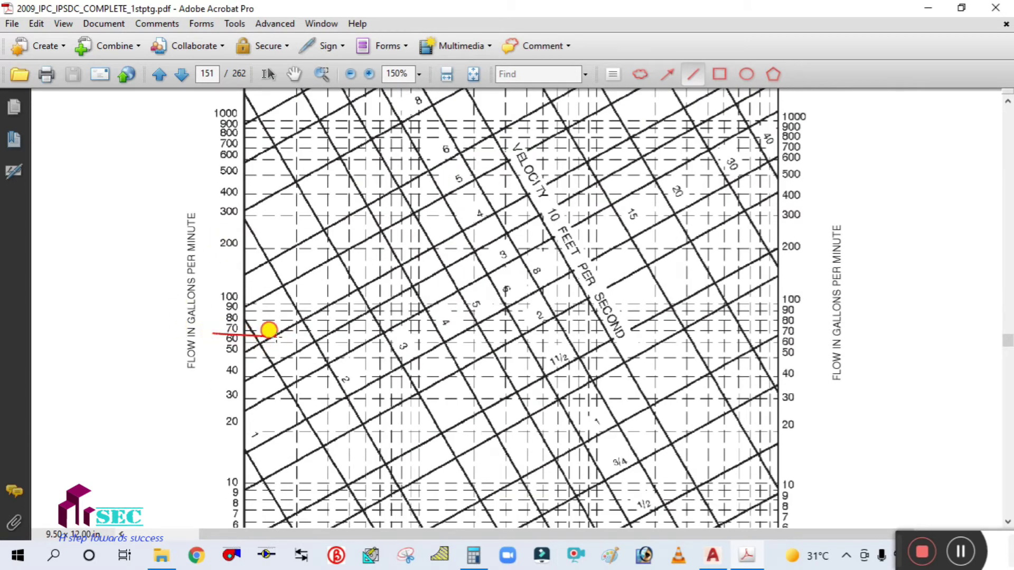
pyautogui.moveTo(394, 334); pyautogui.dragTo(828, 335)
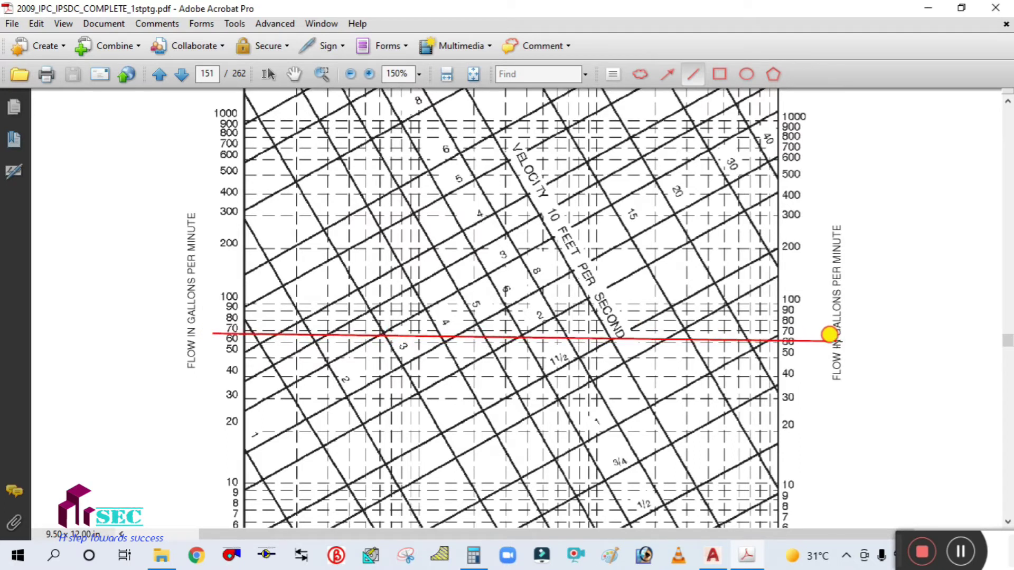
# Move the red line slightly down so its left end meets the chart's 60 gallons per minute mark
pyautogui.keyDown('ctrl'); pyautogui.scroll(2, 266, 353); pyautogui.keyUp('ctrl')
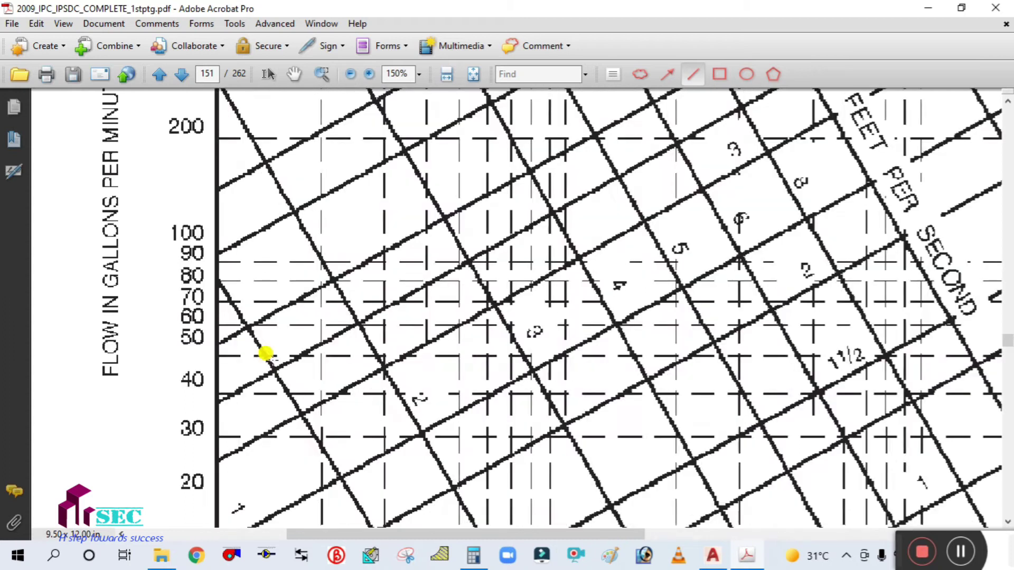
pyautogui.keyDown('ctrl'); pyautogui.scroll(-1, 79, 319); pyautogui.keyUp('ctrl')
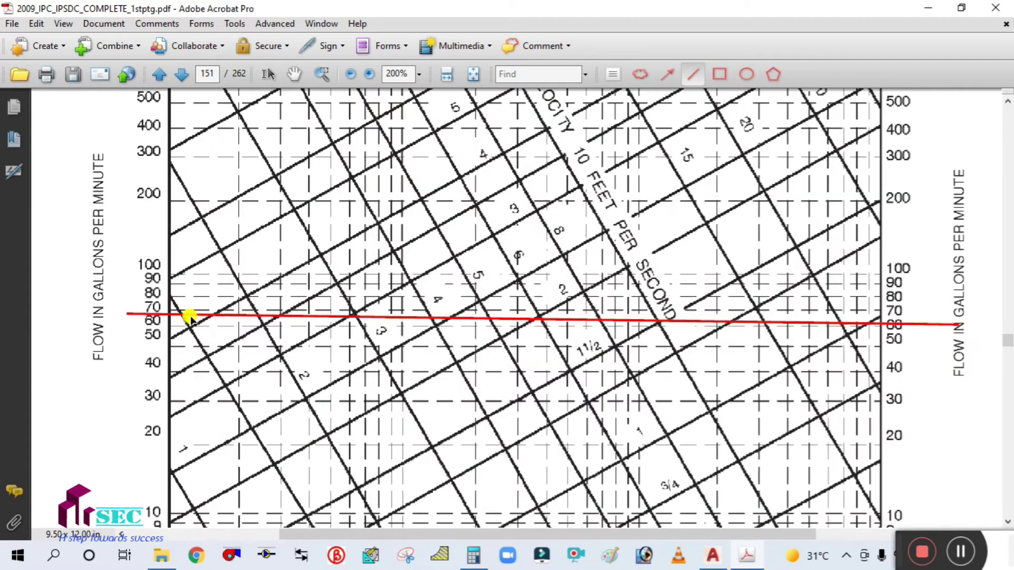
pyautogui.click(207, 314)
pyautogui.moveTo(207, 315); pyautogui.dragTo(207, 321)
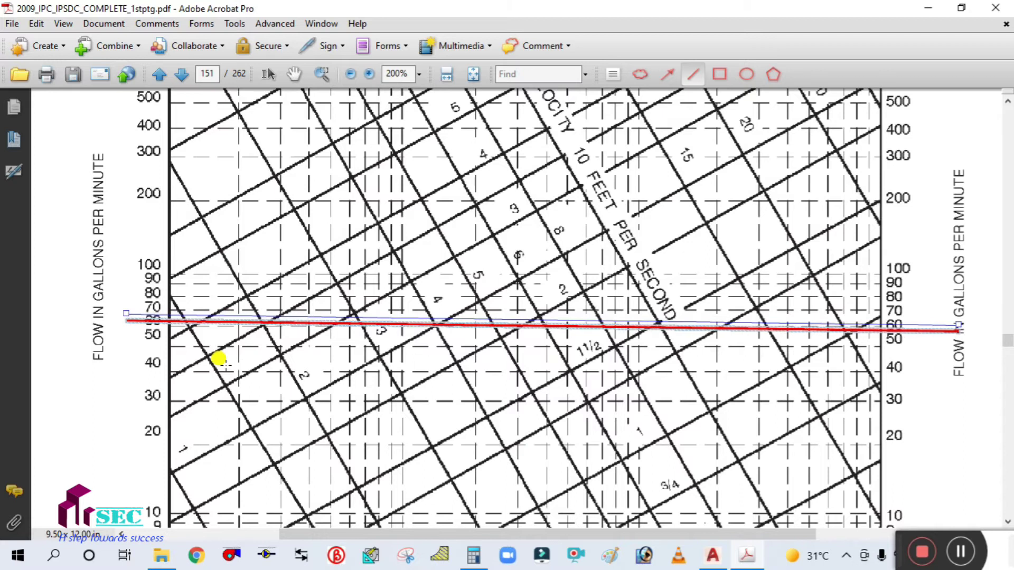
# Draw red lines along the chart's 2 feet-per-second velocity diagonal and along the rising pipe-size diagonal, both crossing at the 60 gallons-per-minute line
pyautogui.click(108, 352)
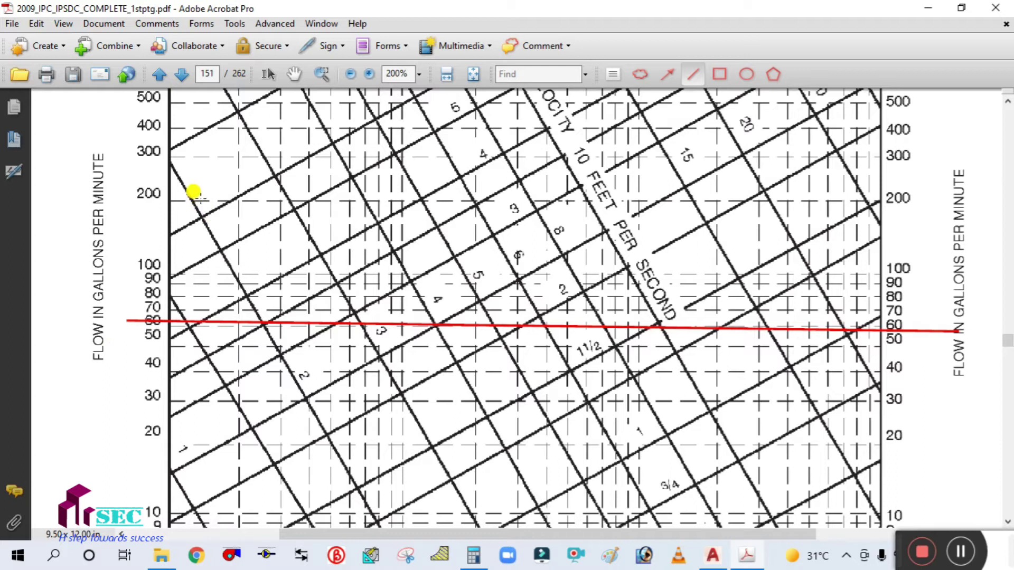
pyautogui.moveTo(189, 201)
pyautogui.mouseDown()
pyautogui.moveTo(294, 426)
pyautogui.moveTo(361, 504)
pyautogui.mouseUp()
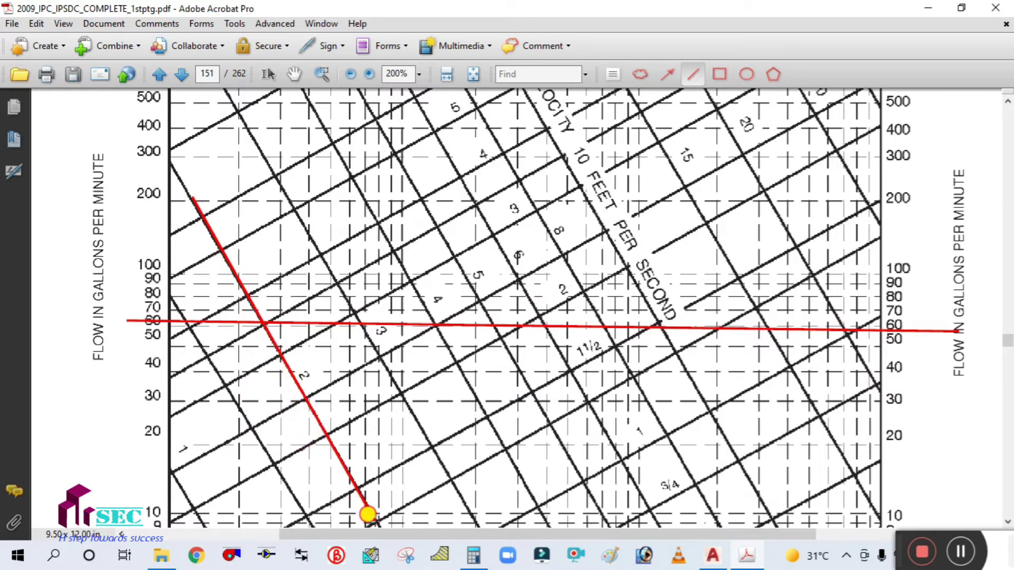
pyautogui.moveTo(368, 514); pyautogui.dragTo(376, 523)
pyautogui.moveTo(296, 304)
pyautogui.mouseDown()
pyautogui.moveTo(432, 237)
pyautogui.moveTo(532, 160)
pyautogui.mouseUp()
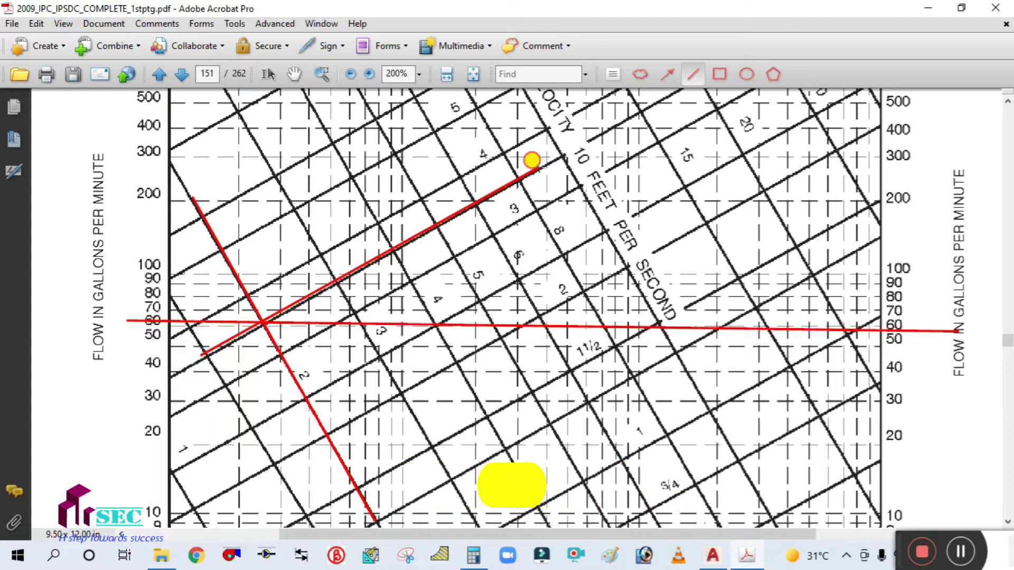
# Read the pipe-size labels around the end of the rising red line and switch to the AutoCAD drawing
pyautogui.keyDown('ctrl'); pyautogui.scroll(1, 504, 205); pyautogui.keyUp('ctrl')
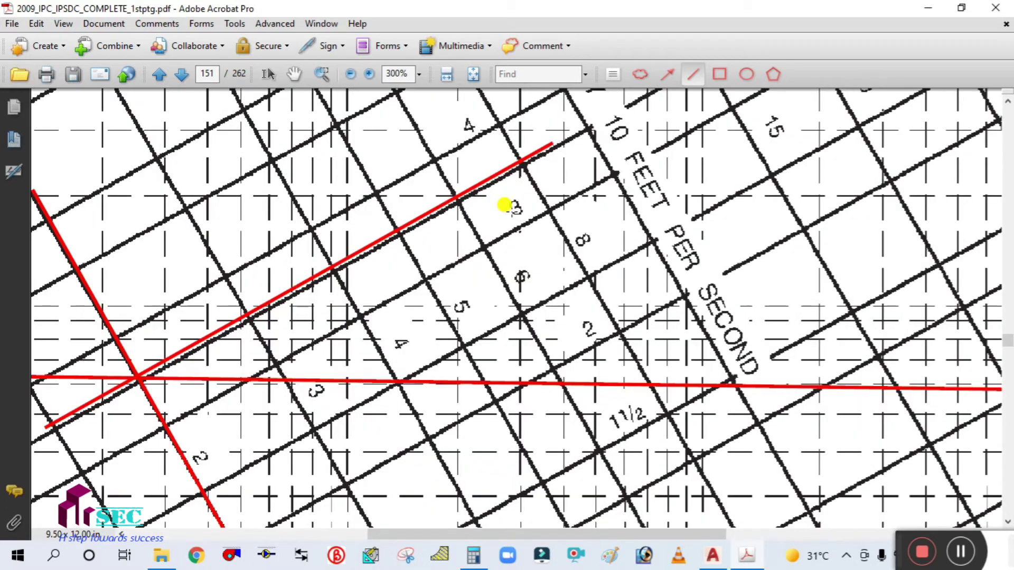
pyautogui.keyDown('ctrl'); pyautogui.scroll(-1, 443, 294); pyautogui.keyUp('ctrl')
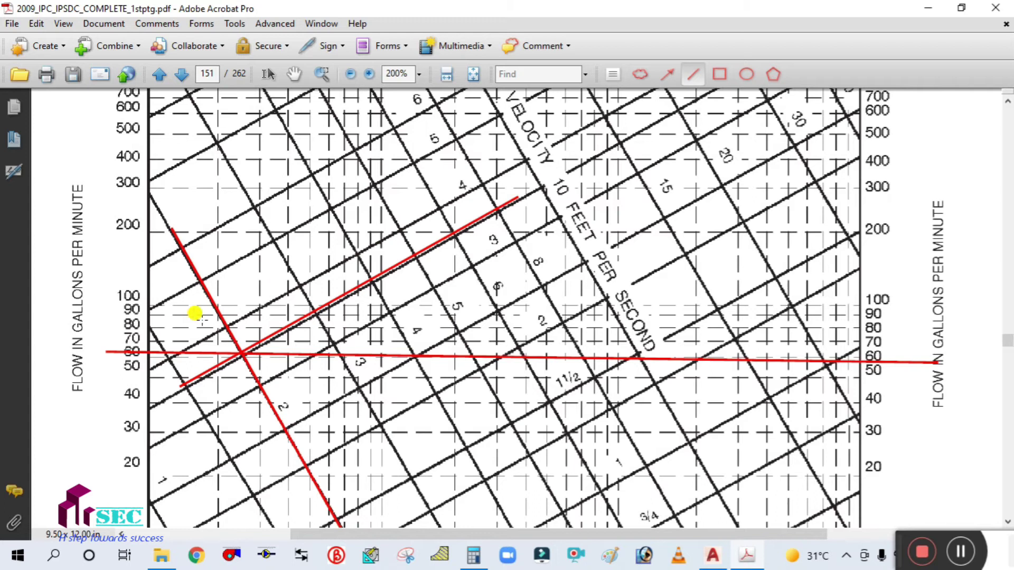
pyautogui.keyDown('ctrl'); pyautogui.scroll(1, 475, 220); pyautogui.keyUp('ctrl')
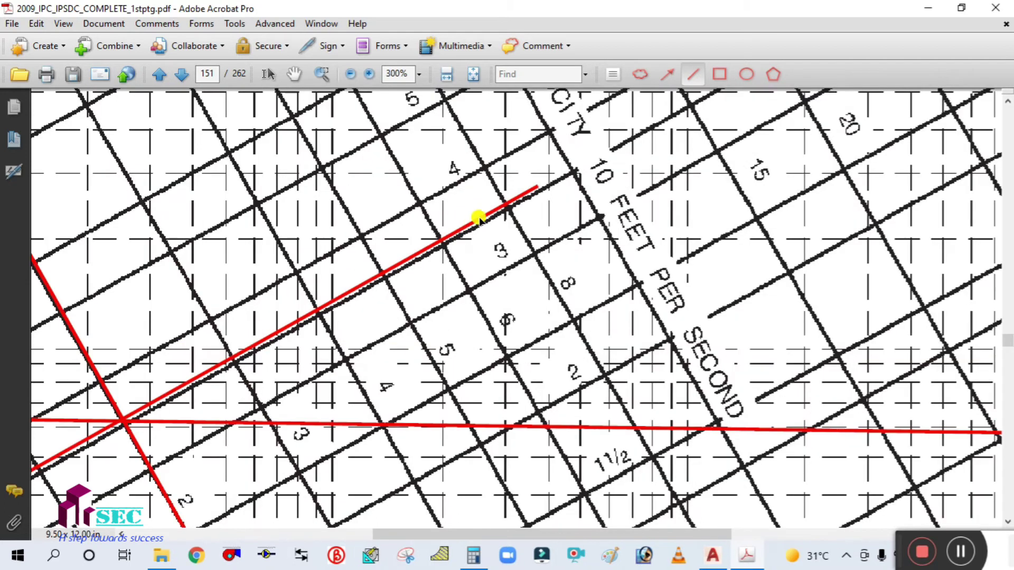
pyautogui.keyDown('ctrl'); pyautogui.scroll(-1, 436, 309); pyautogui.keyUp('ctrl')
pyautogui.keyDown('ctrl'); pyautogui.scroll(1, 483, 280); pyautogui.keyUp('ctrl')
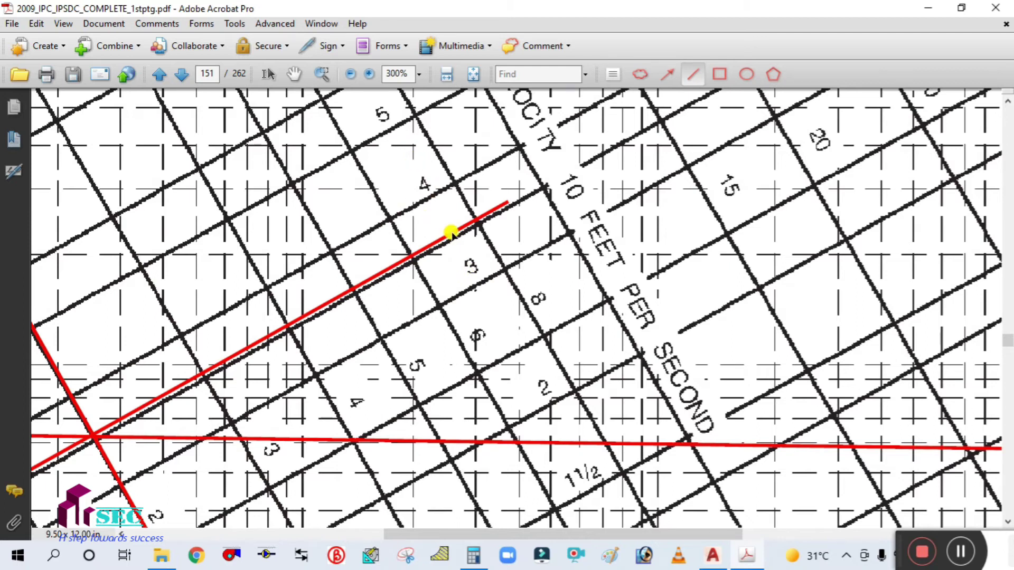
pyautogui.keyDown('ctrl'); pyautogui.scroll(-1, 413, 267); pyautogui.keyUp('ctrl')
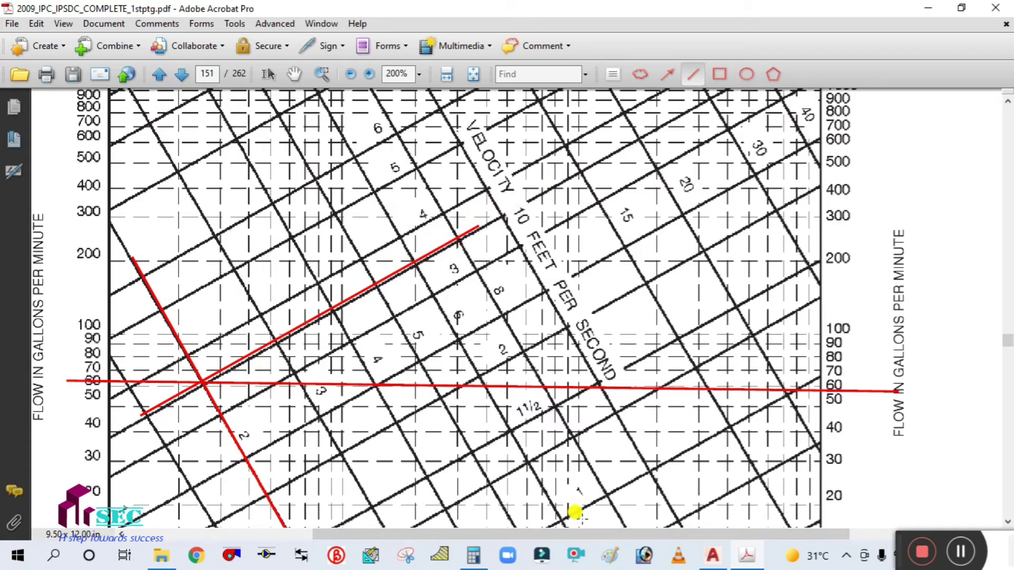
pyautogui.click(712, 556)
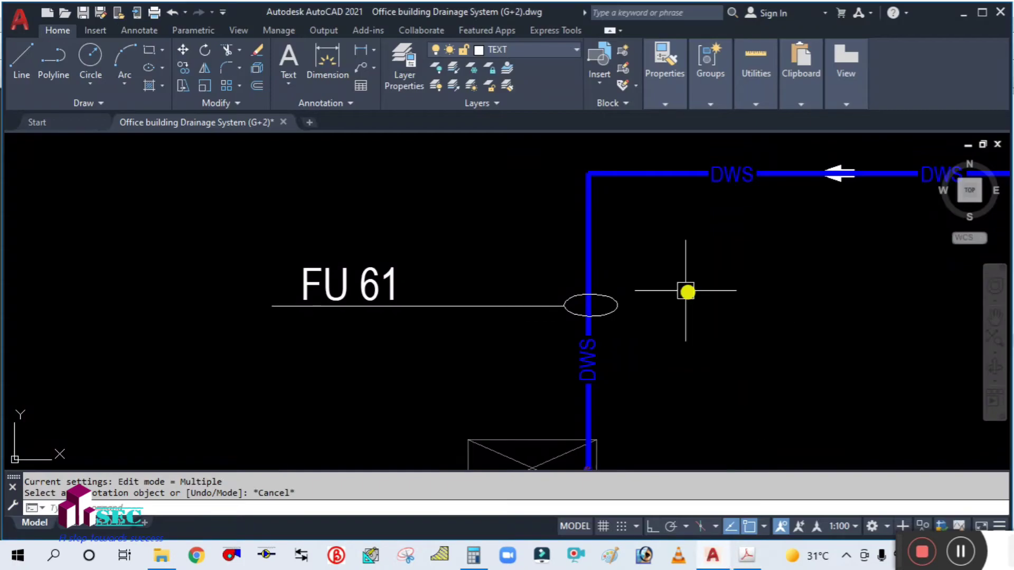
pyautogui.click(367, 283)
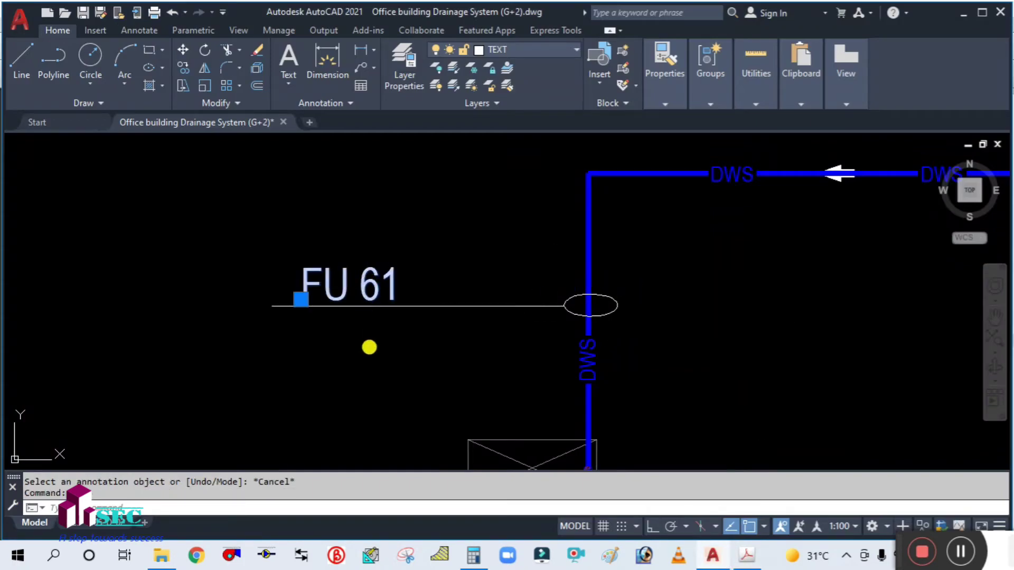
pyautogui.doubleClick(375, 338)
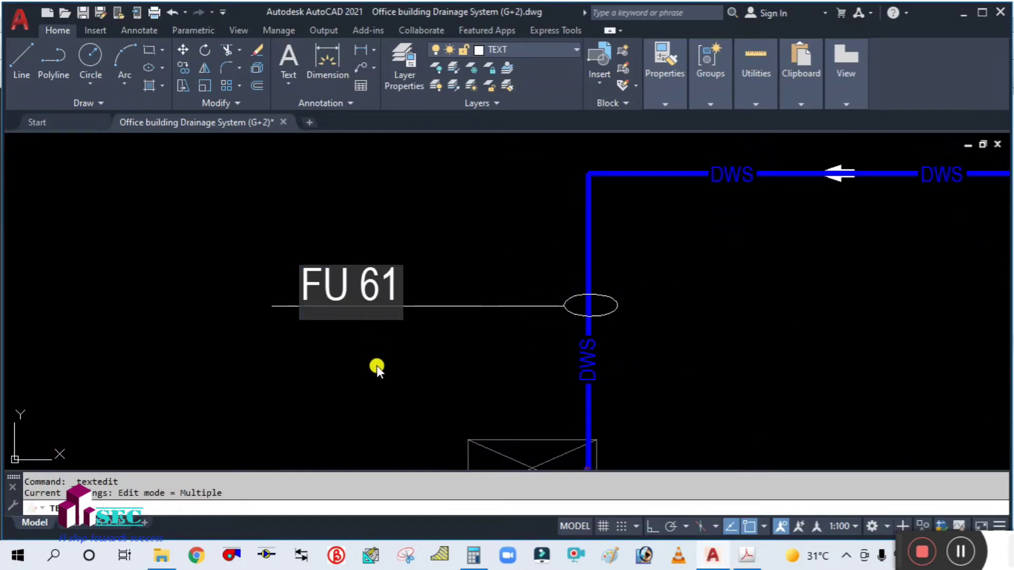
pyautogui.press('Escape')
pyautogui.press('Escape')
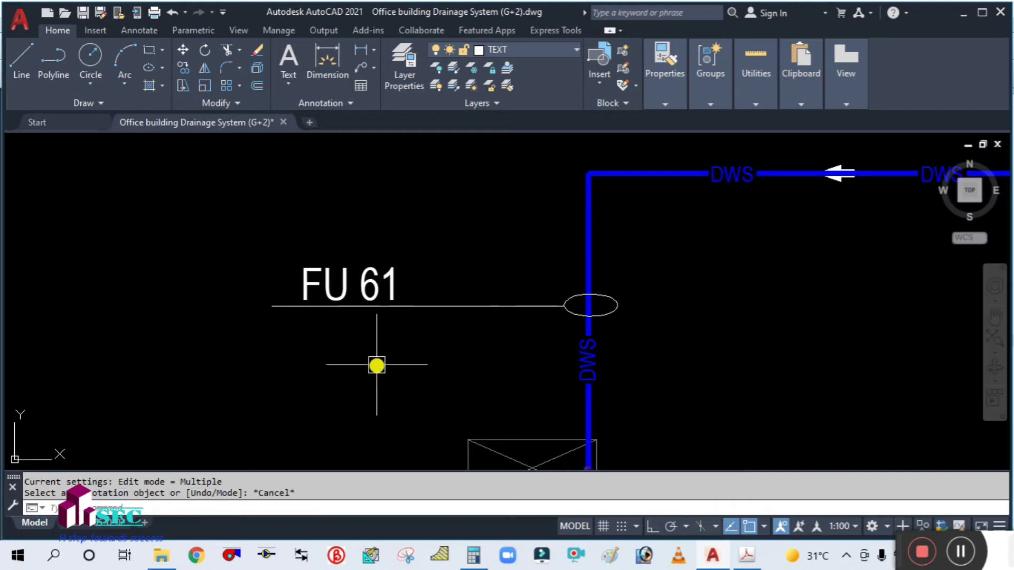
# Move the FU 61 text higher above the DWS riser's leader line to make room for a second text row
pyautogui.write('m')
pyautogui.press('Return')
pyautogui.click(369, 287)
pyautogui.press('Return')
pyautogui.click(315, 398)
pyautogui.press('Escape')
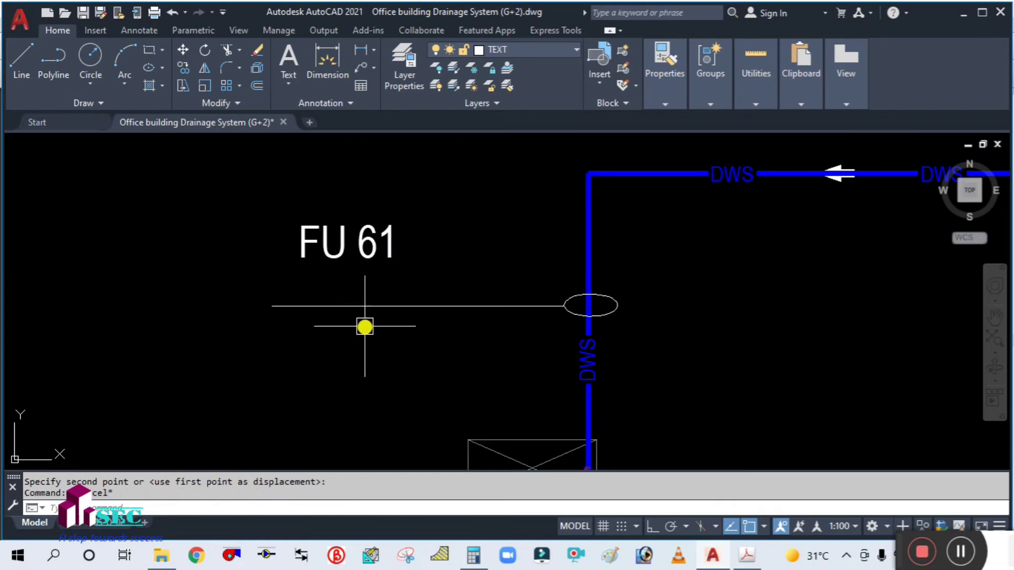
pyautogui.write('c')
pyautogui.press('Return')
pyautogui.press('Escape')
# Copy the FU 61 text about 240 units straight down with Ortho on, placing it just above the leader line
pyautogui.write('co')
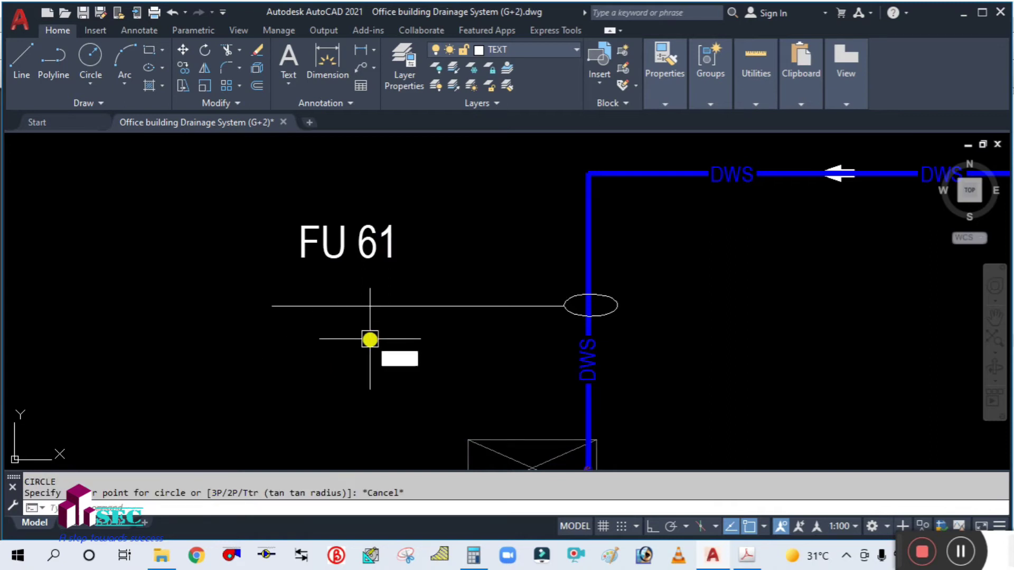
pyautogui.press('Return')
pyautogui.click(385, 254)
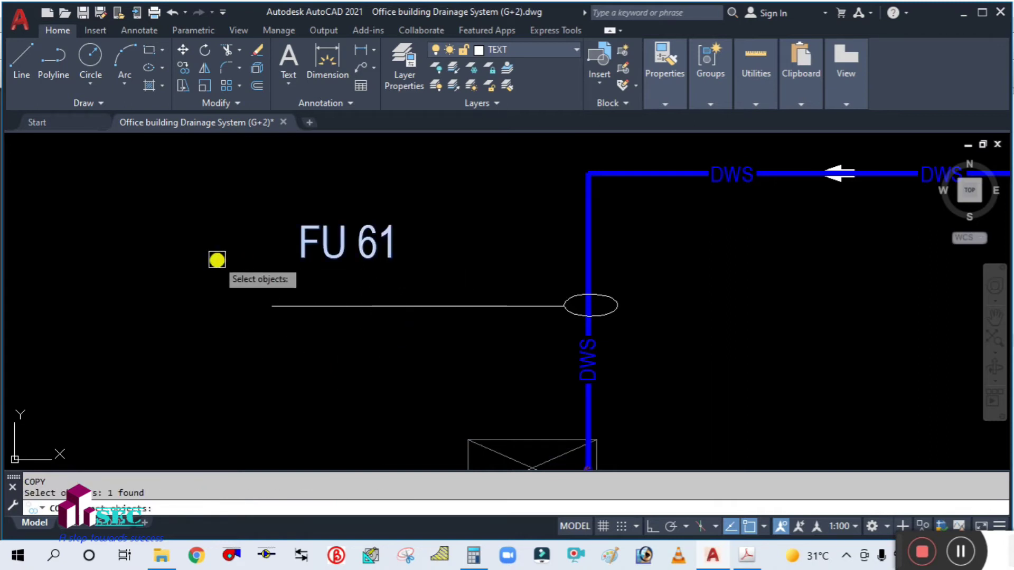
pyautogui.press('Return')
pyautogui.click(217, 259)
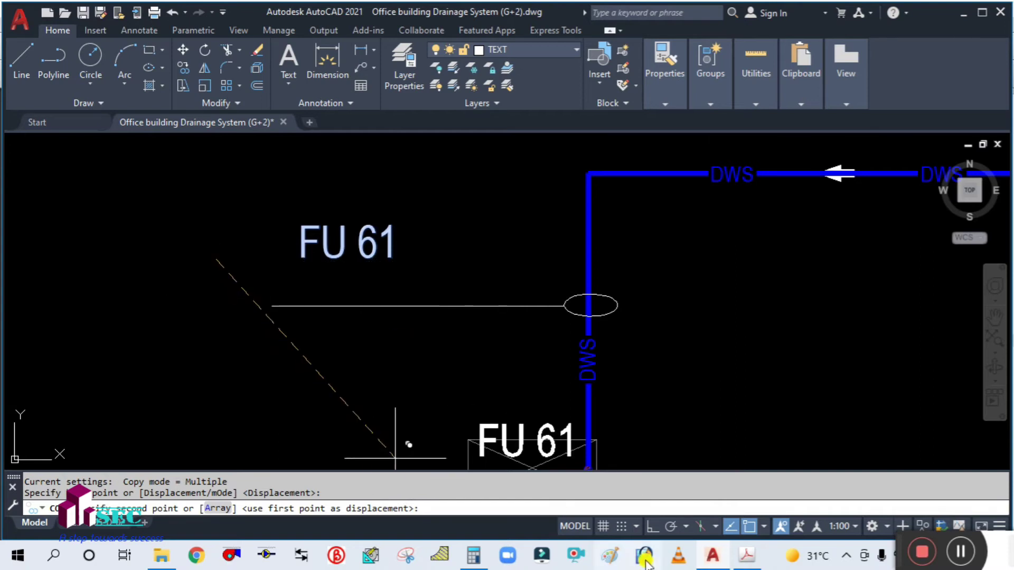
pyautogui.click(653, 526)
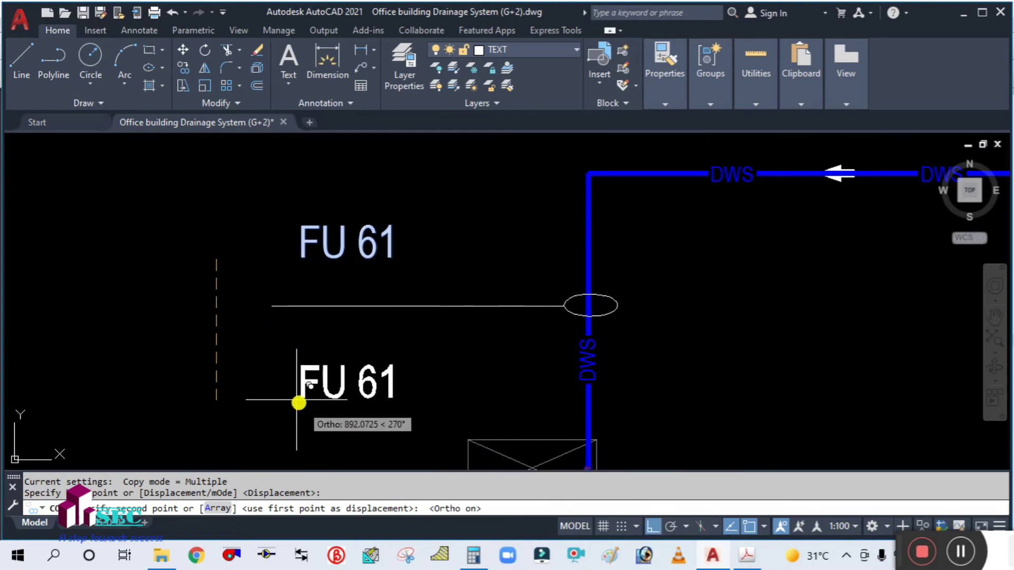
pyautogui.click(199, 296)
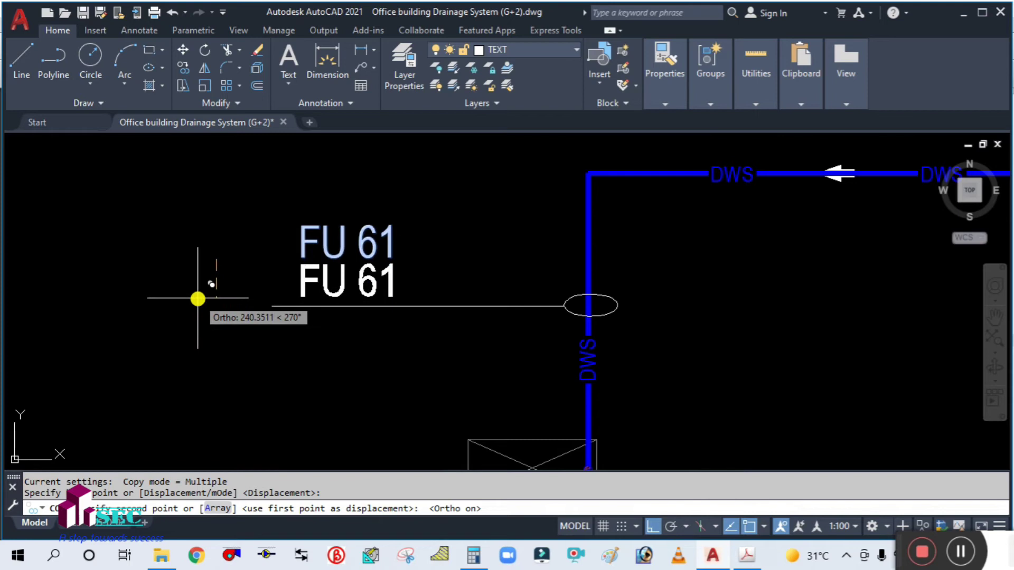
pyautogui.press('Escape')
# Change the lower FU 61 text to the pipe size Ø3 1/2", using the diameter symbol code %%c
pyautogui.click(362, 278)
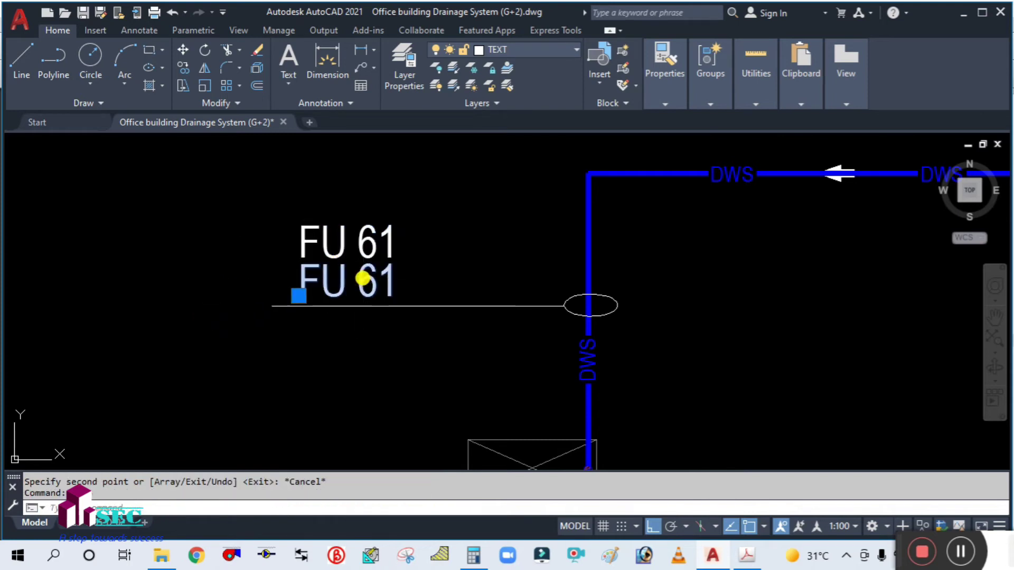
pyautogui.doubleClick(362, 278)
pyautogui.press('Delete')
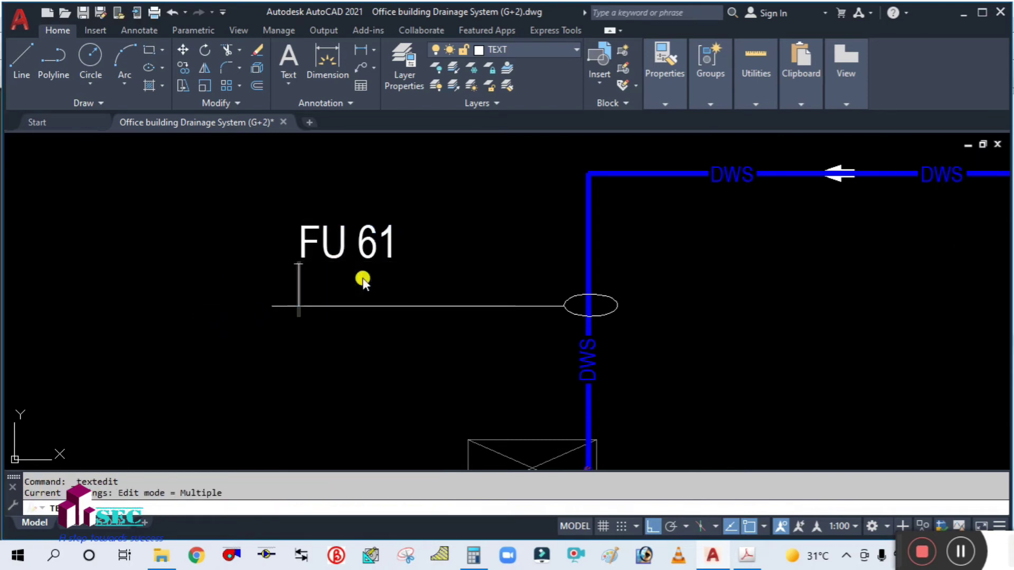
pyautogui.write('%%')
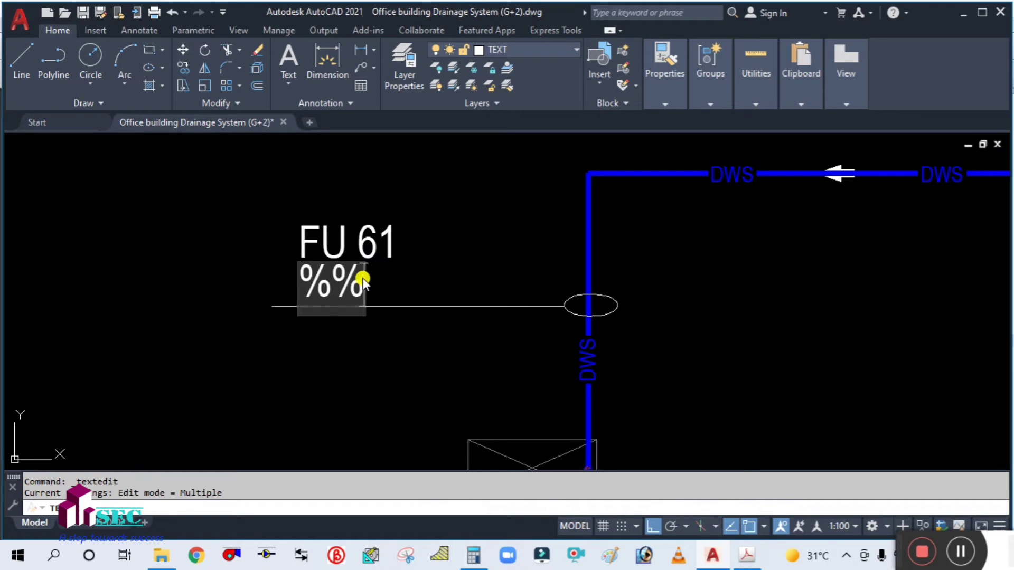
pyautogui.write('c')
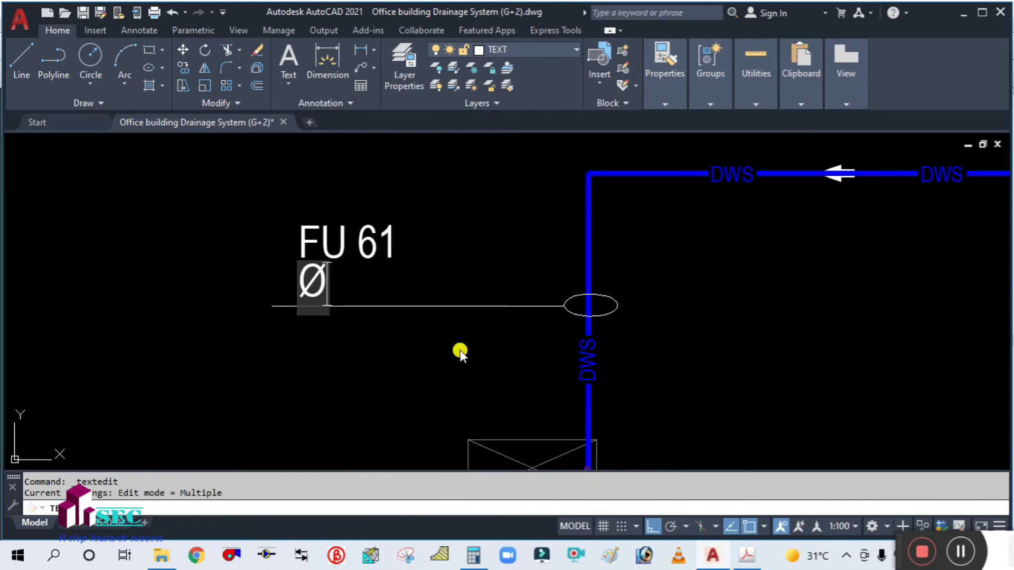
pyautogui.write('3')
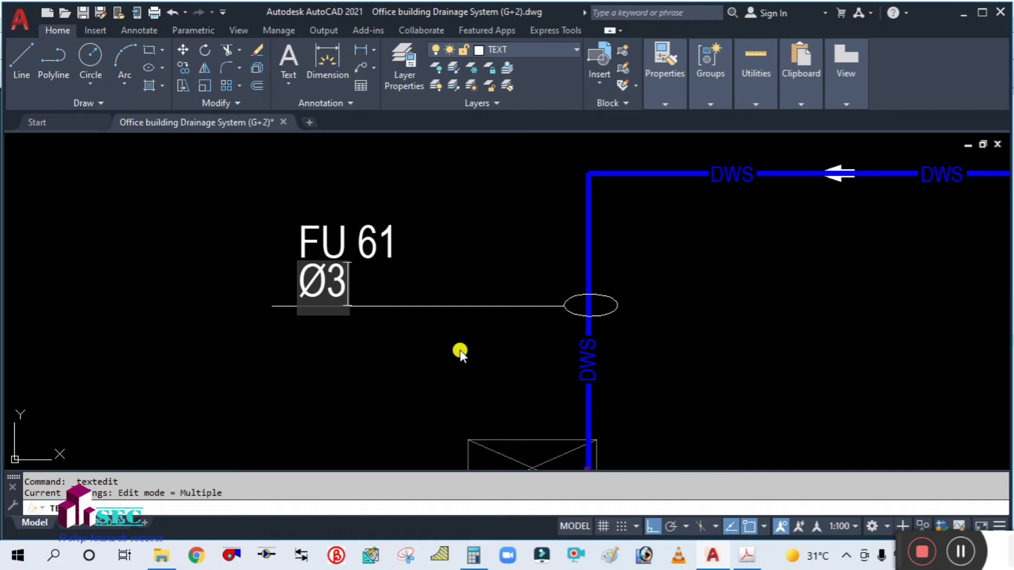
pyautogui.write(' 1/')
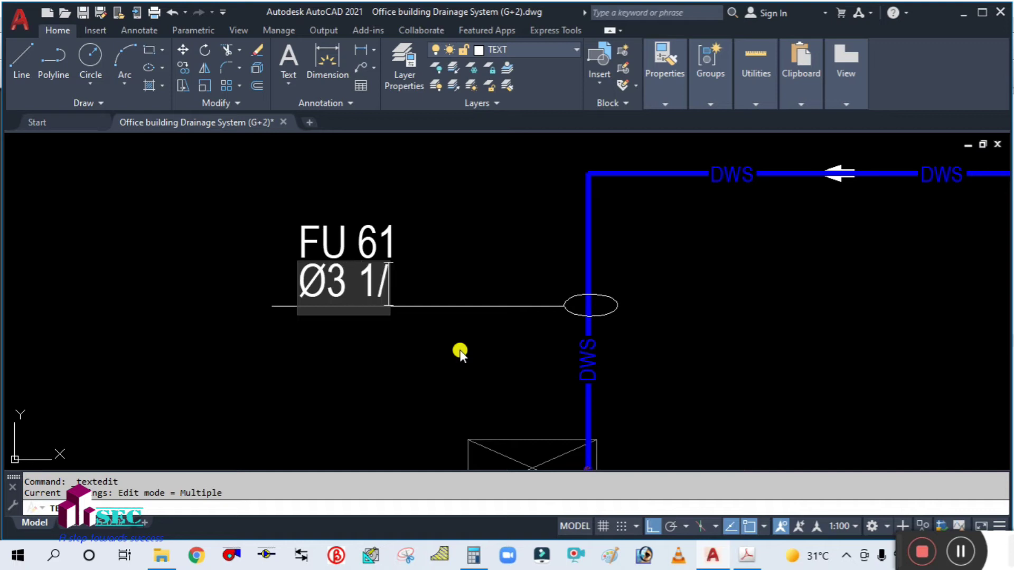
pyautogui.write('2')
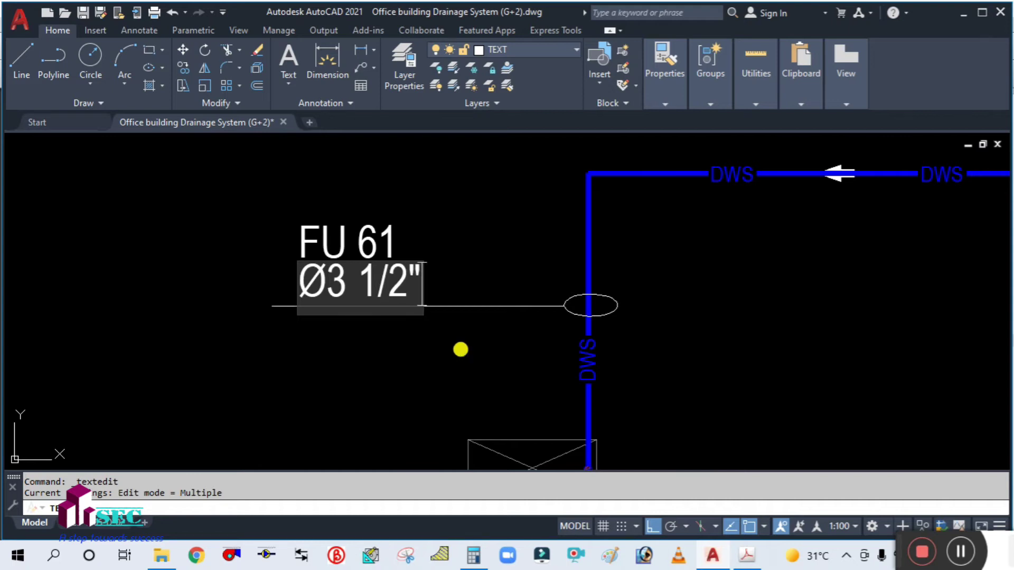
pyautogui.click(460, 349)
pyautogui.press('Escape')
# Examine the riser's labels on the roof drainage layout and the DWS pipe labels in the floor plan's gents toilets
pyautogui.scroll(-2, 436, 351)
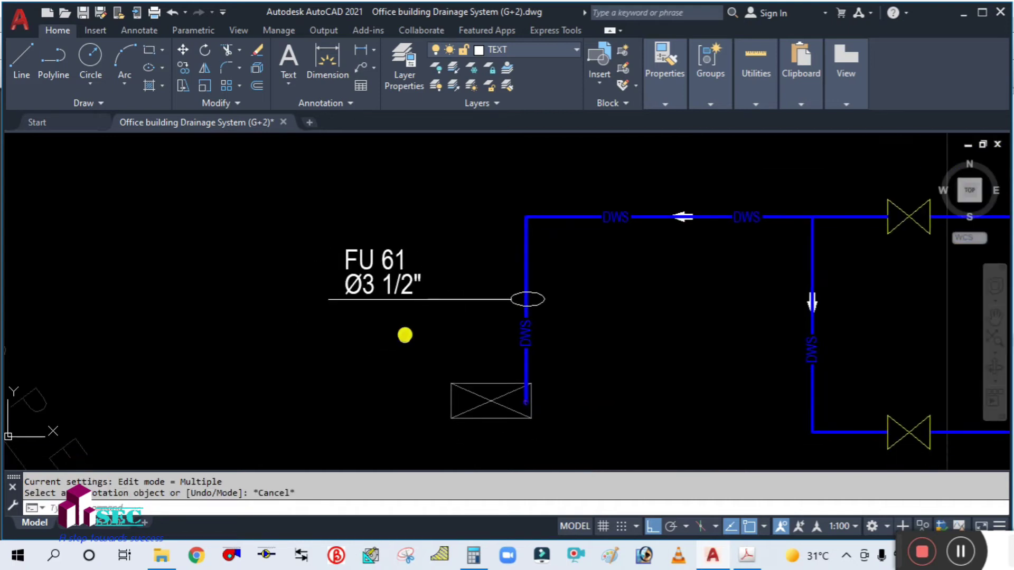
pyautogui.scroll(2, 405, 301)
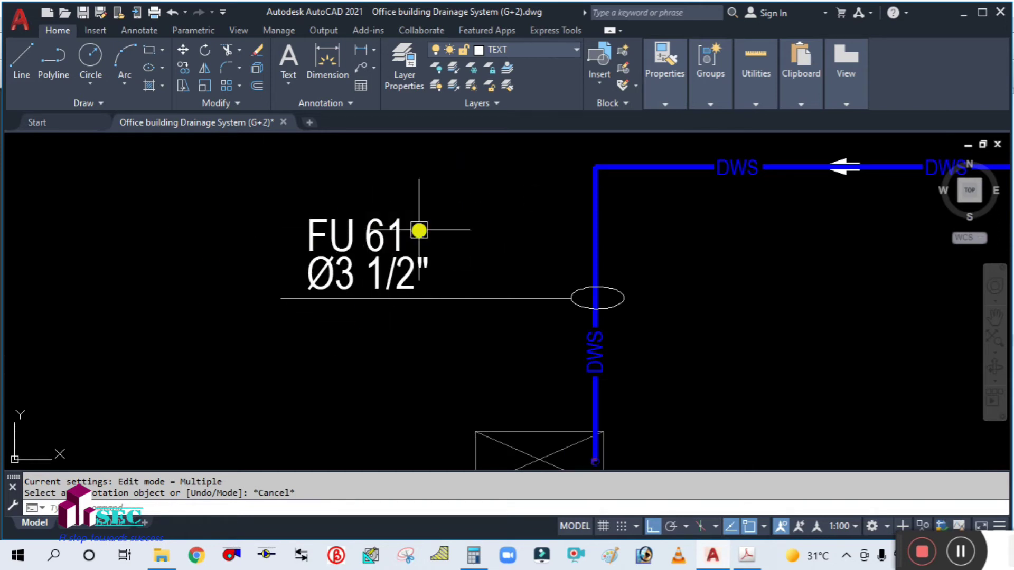
pyautogui.scroll(-2, 387, 300)
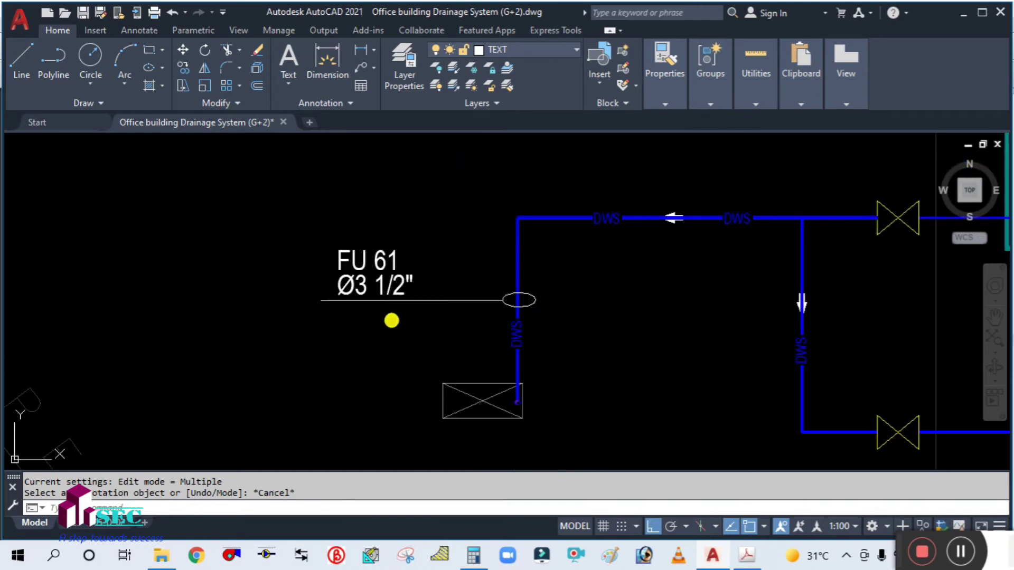
pyautogui.moveTo(392, 321); pyautogui.dragTo(464, 302, button='middle')
pyautogui.scroll(-5, 465, 302)
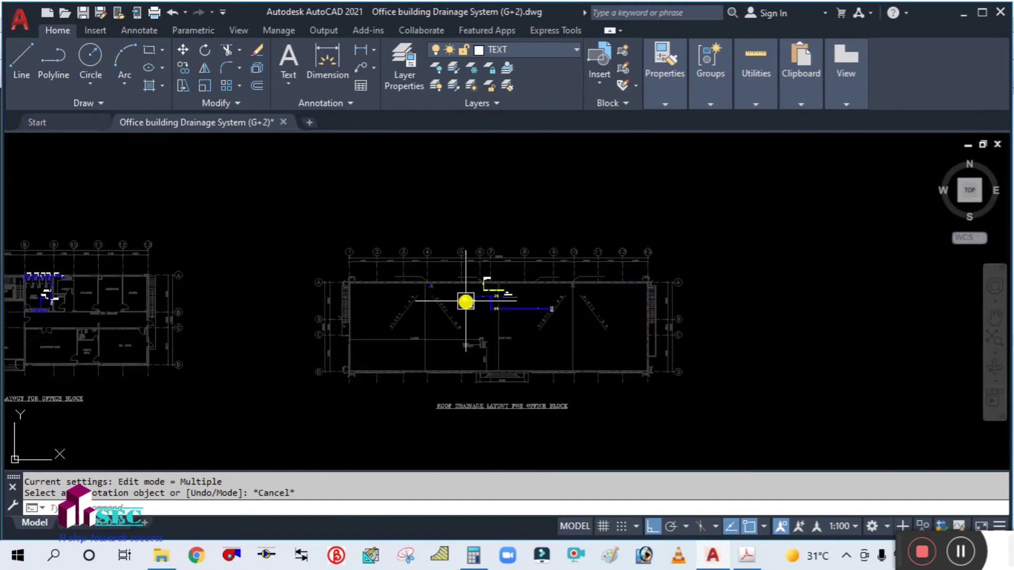
pyautogui.scroll(5, 509, 285)
pyautogui.scroll(2, 411, 217)
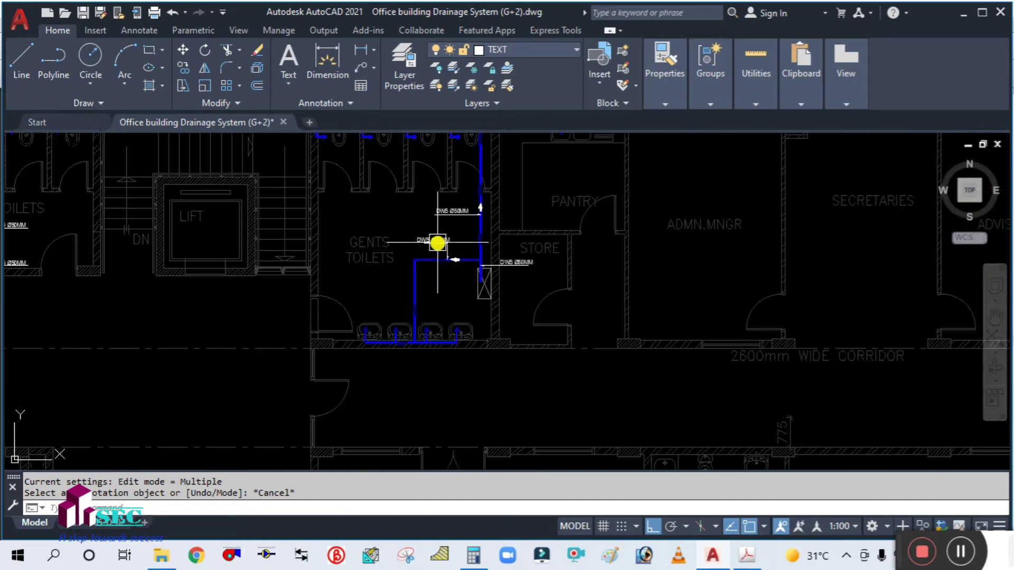
pyautogui.moveTo(425, 260); pyautogui.dragTo(36, 321, button='middle')
pyautogui.scroll(-2, 35, 321)
pyautogui.scroll(-2, 36, 321)
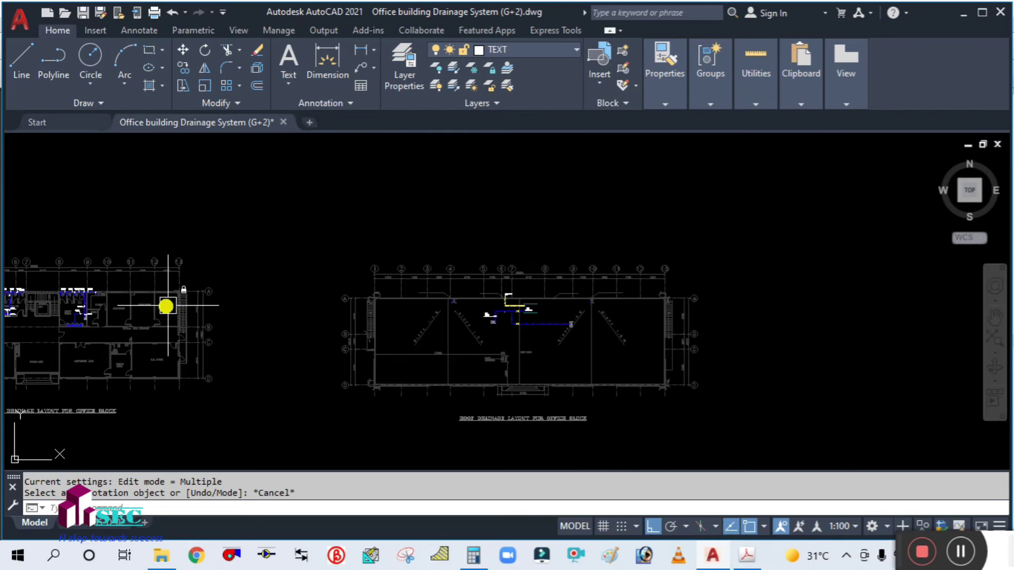
pyautogui.scroll(5, 502, 310)
pyautogui.scroll(2, 483, 312)
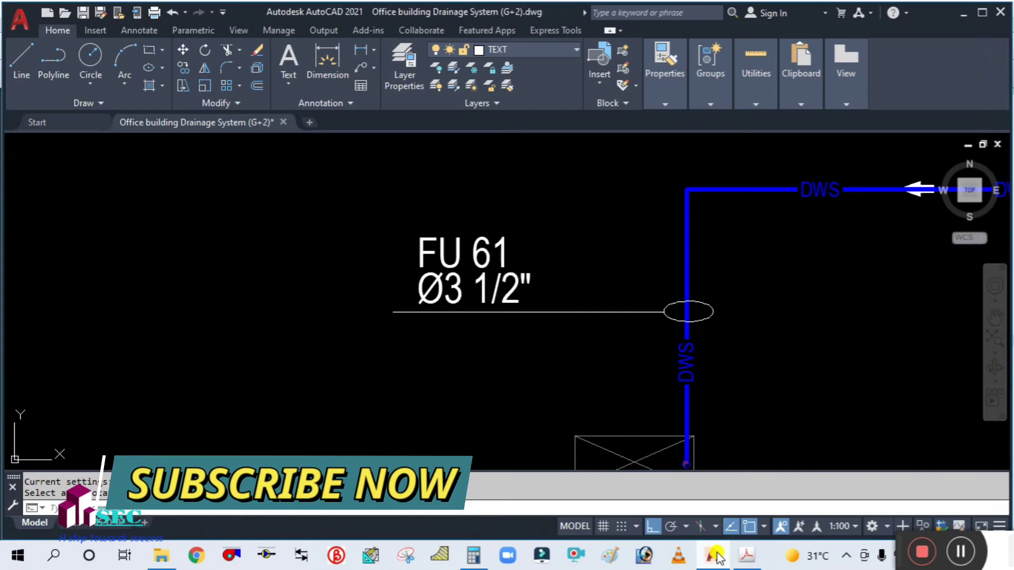
# Switch to the IPC document in Acrobat and review the marked page 151 chart at full page width
pyautogui.click(716, 556)
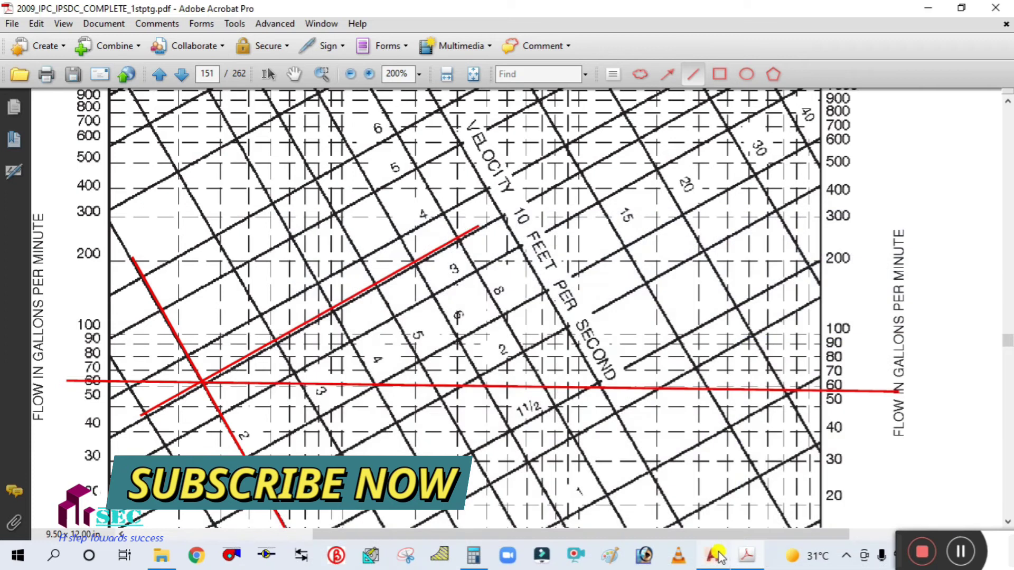
pyautogui.scroll(5, 628, 330)
pyautogui.scroll(-6, 612, 238)
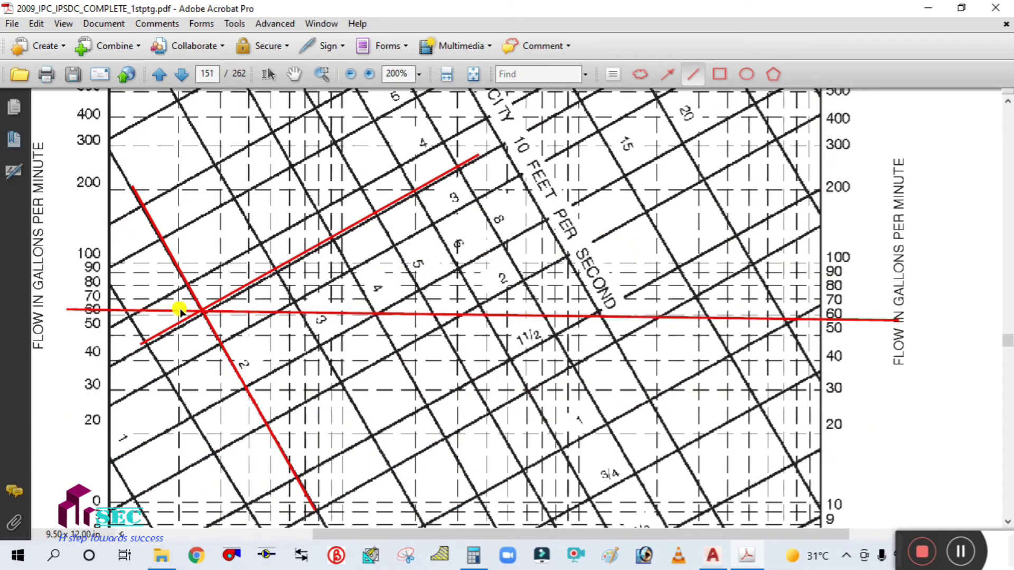
pyautogui.hotkey('ctrl', '2')
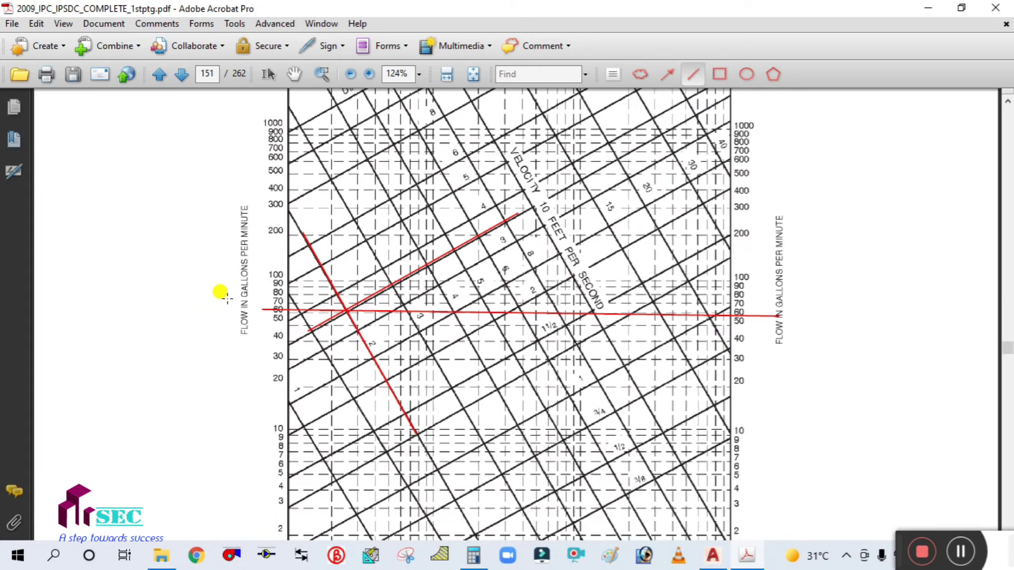
# Examine the demand-estimating table on page 145 around the fixture unit loads up to 225
pyautogui.scroll(14, 314, 311)
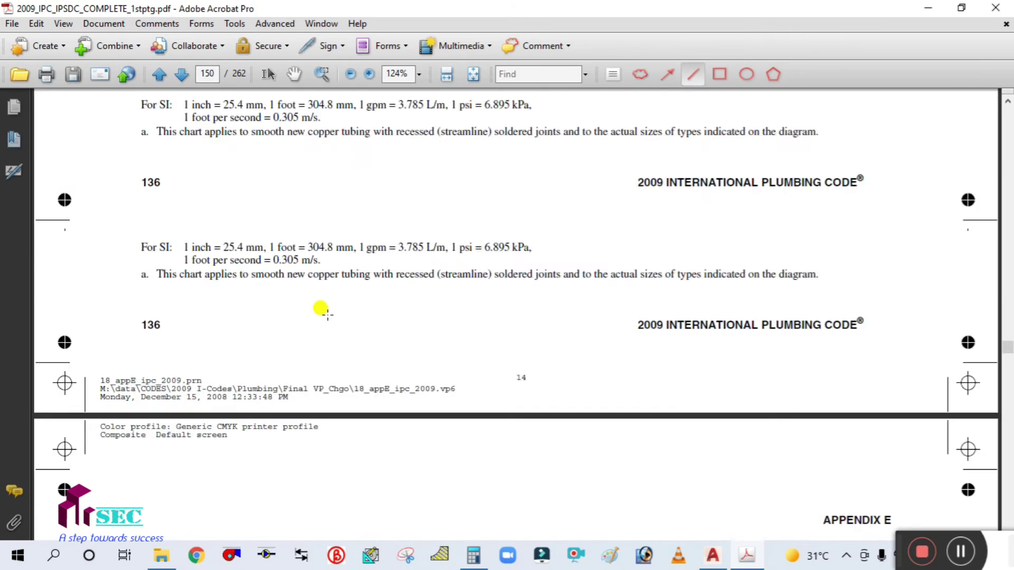
pyautogui.scroll(3, 322, 310)
pyautogui.keyDown('ctrl'); pyautogui.scroll(-3, 323, 312); pyautogui.keyUp('ctrl')
pyautogui.scroll(6, 437, 290)
pyautogui.scroll(6, 485, 271)
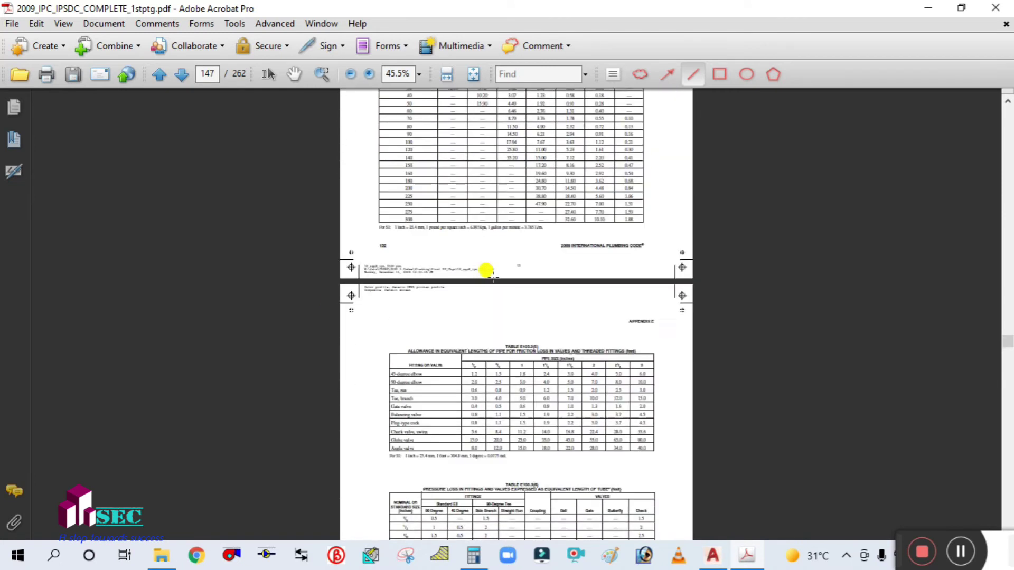
pyautogui.scroll(10, 483, 183)
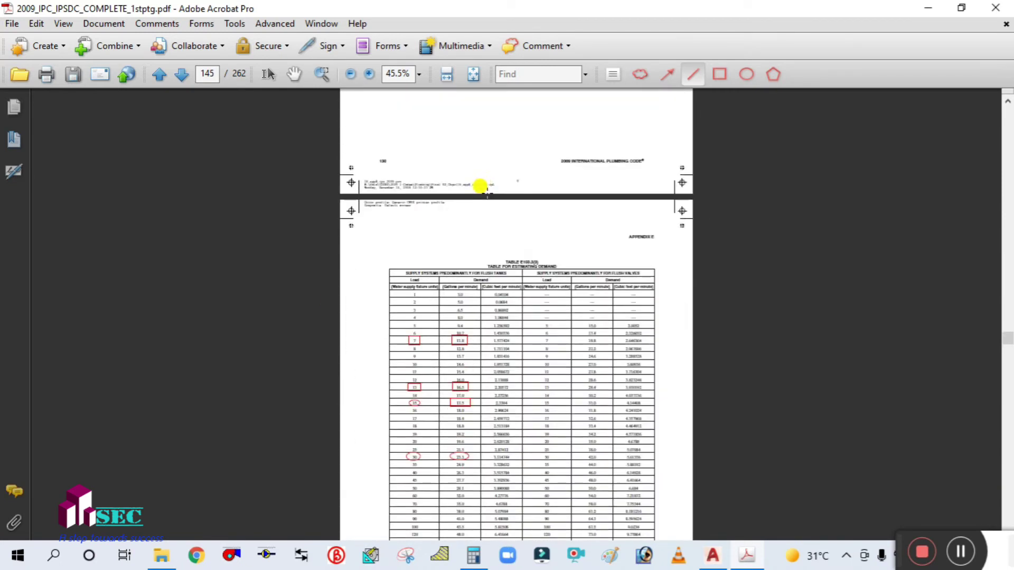
pyautogui.keyDown('ctrl'); pyautogui.scroll(4, 482, 186); pyautogui.keyUp('ctrl')
pyautogui.scroll(-10, 315, 312)
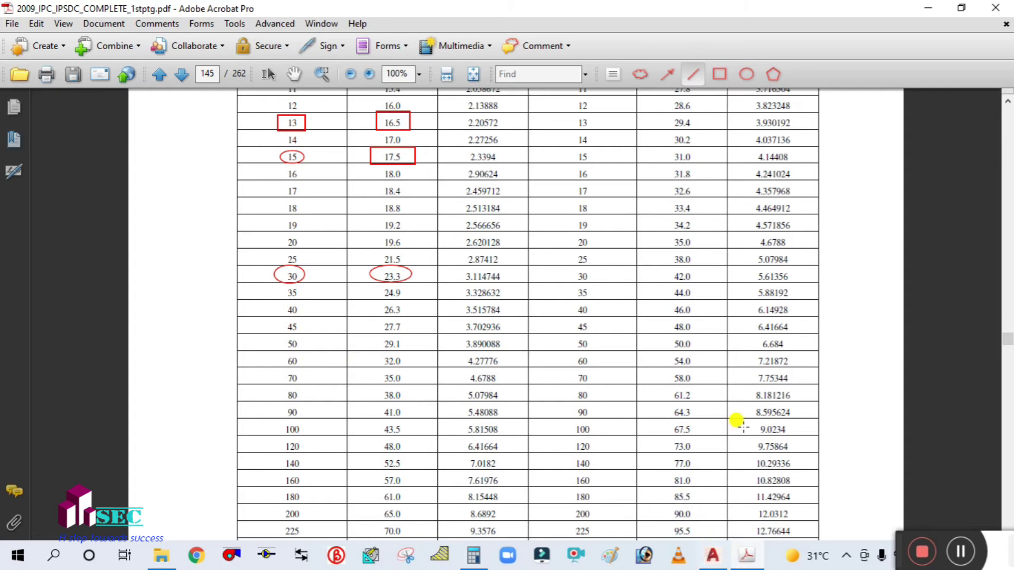
# Return to the page 151 friction loss chart and delete its three red markup lines
pyautogui.keyDown('ctrl'); pyautogui.scroll(-4, 739, 422); pyautogui.keyUp('ctrl')
pyautogui.scroll(-15, 622, 340)
pyautogui.scroll(-15, 625, 348)
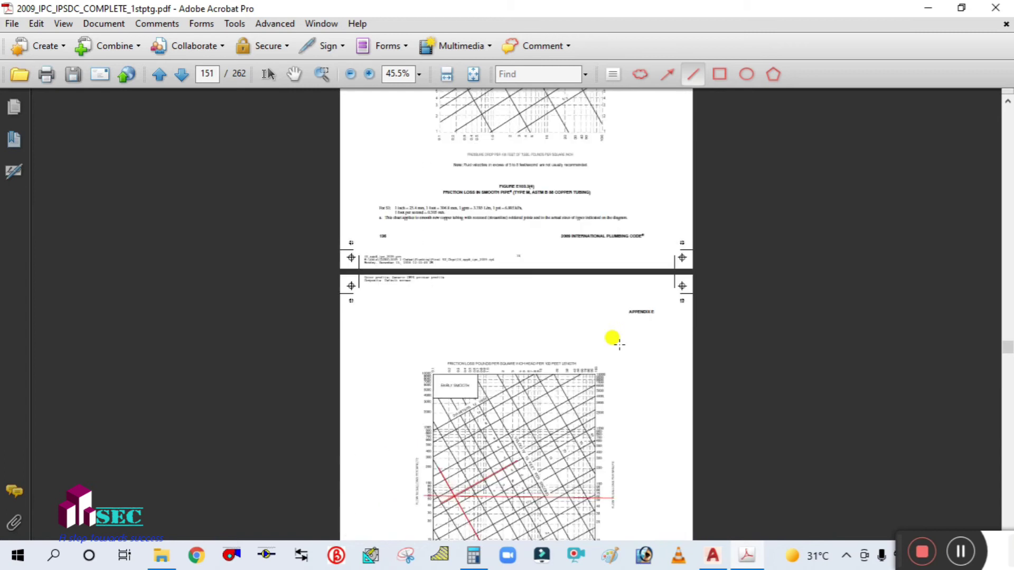
pyautogui.scroll(-5, 610, 340)
pyautogui.keyDown('ctrl'); pyautogui.scroll(8, 414, 235); pyautogui.keyUp('ctrl')
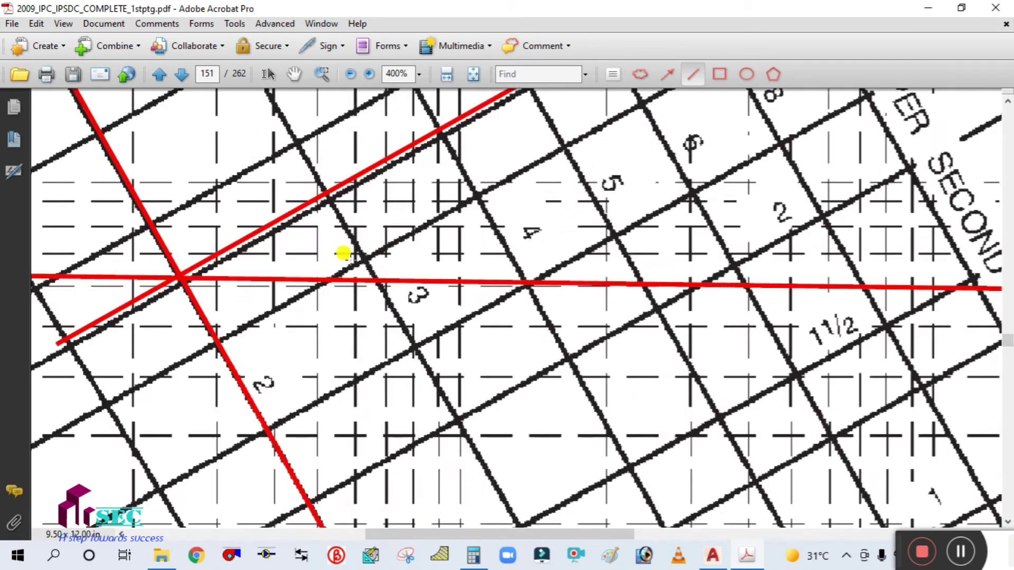
pyautogui.keyDown('ctrl'); pyautogui.scroll(-3, 344, 254); pyautogui.keyUp('ctrl')
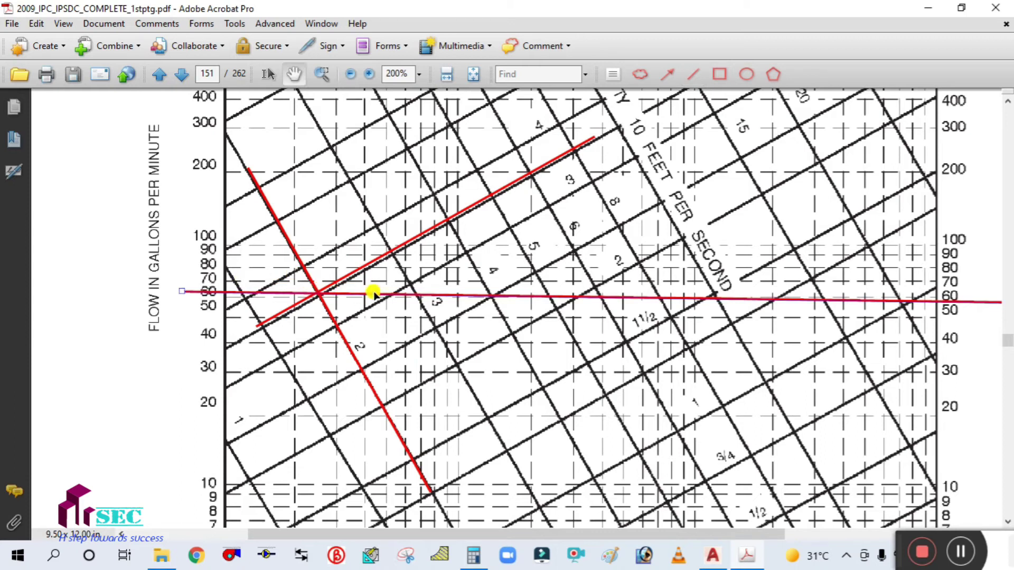
pyautogui.press('Delete')
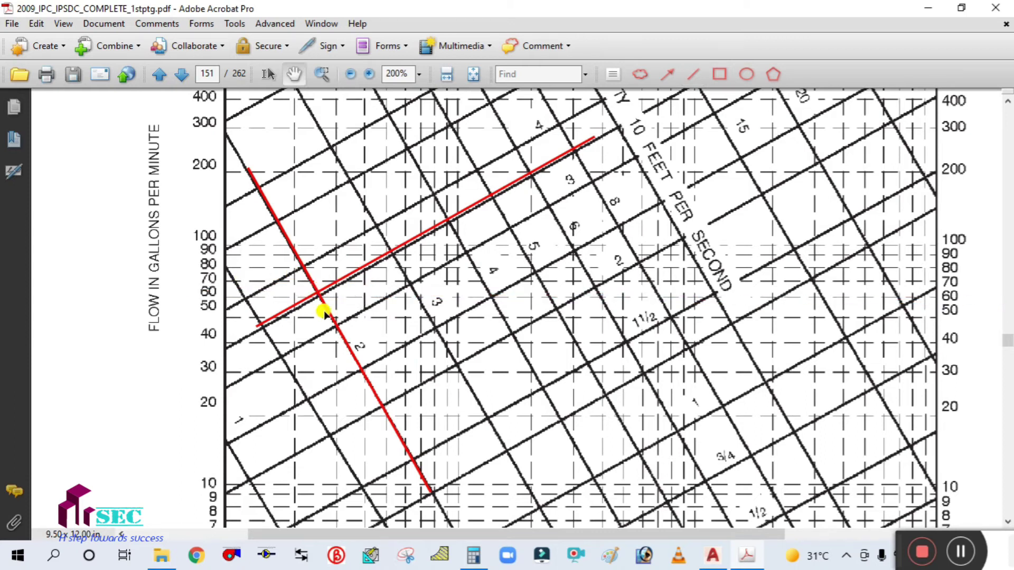
pyautogui.press('Delete')
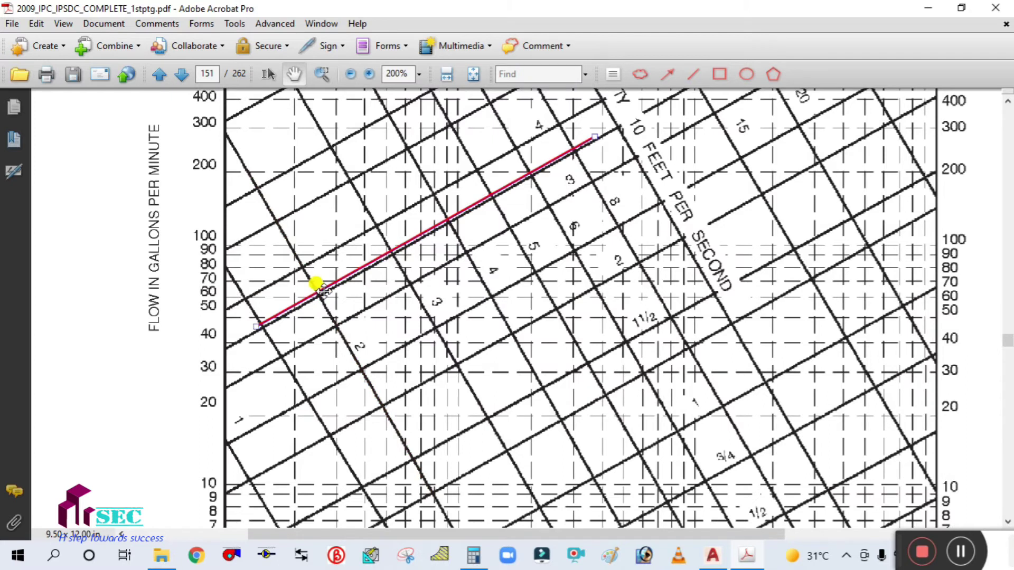
pyautogui.press('Delete')
# Mark the chart with three lines: horizontal just above 30 gpm, along the 2 feet per second line, and through their intersection parallel to the pipe sizes
pyautogui.scroll(-2, 338, 248)
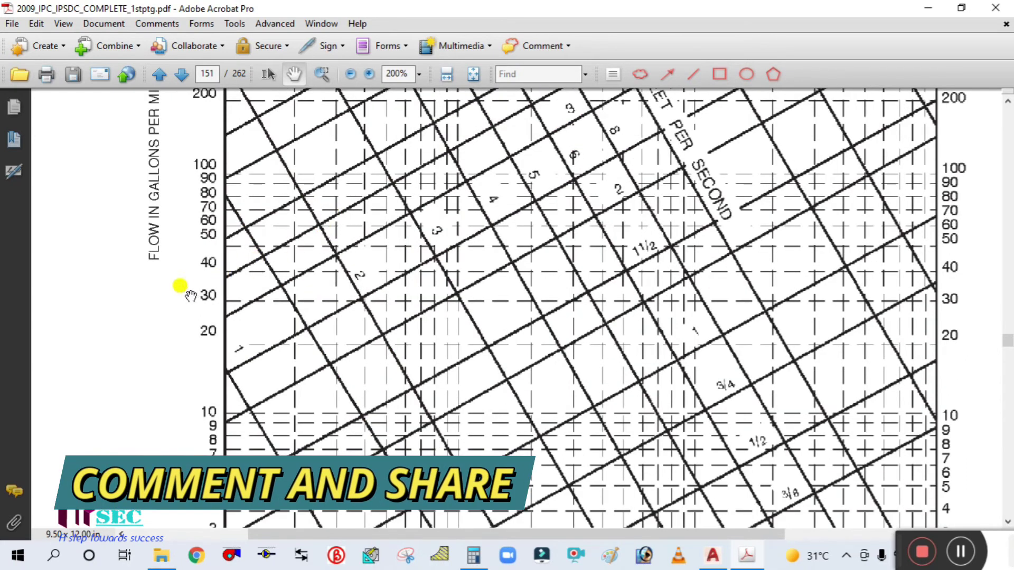
pyautogui.click(269, 23)
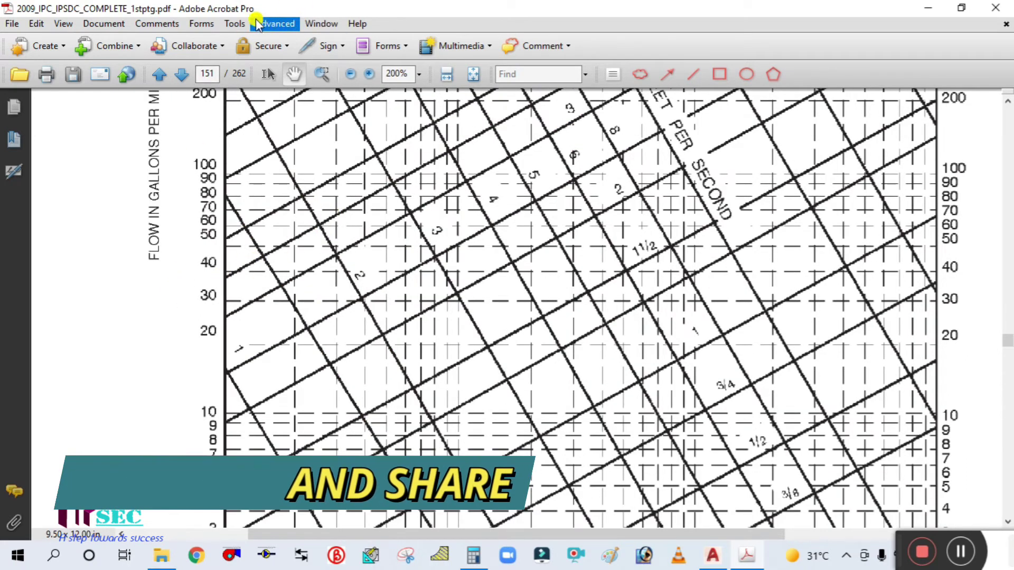
pyautogui.moveTo(234, 24)
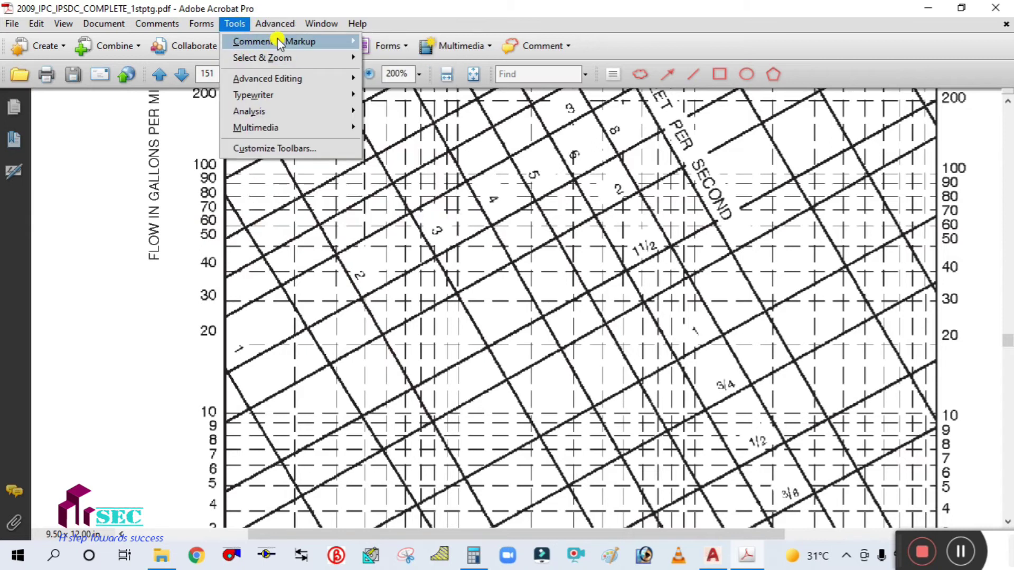
pyautogui.moveTo(317, 41)
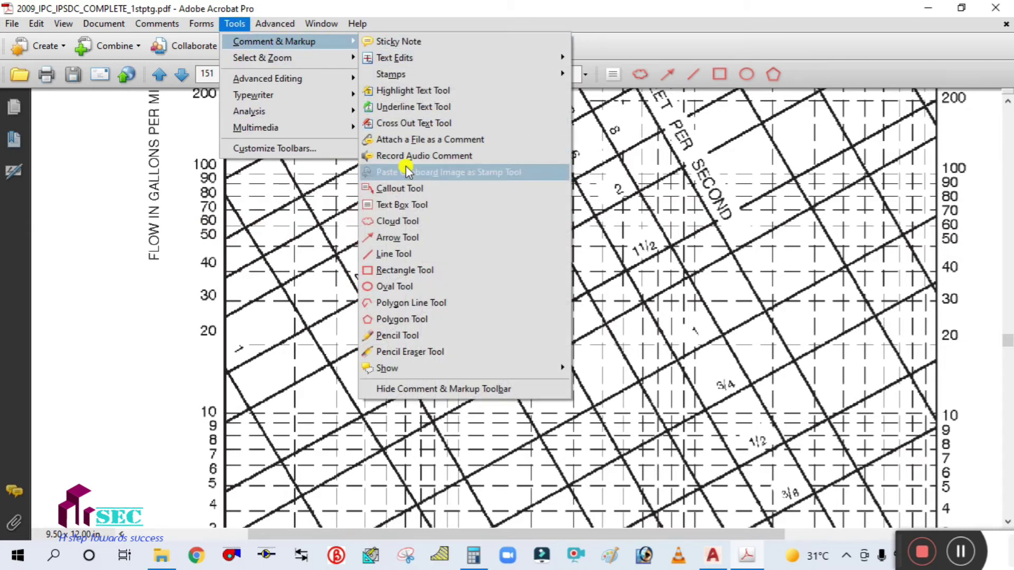
pyautogui.click(378, 253)
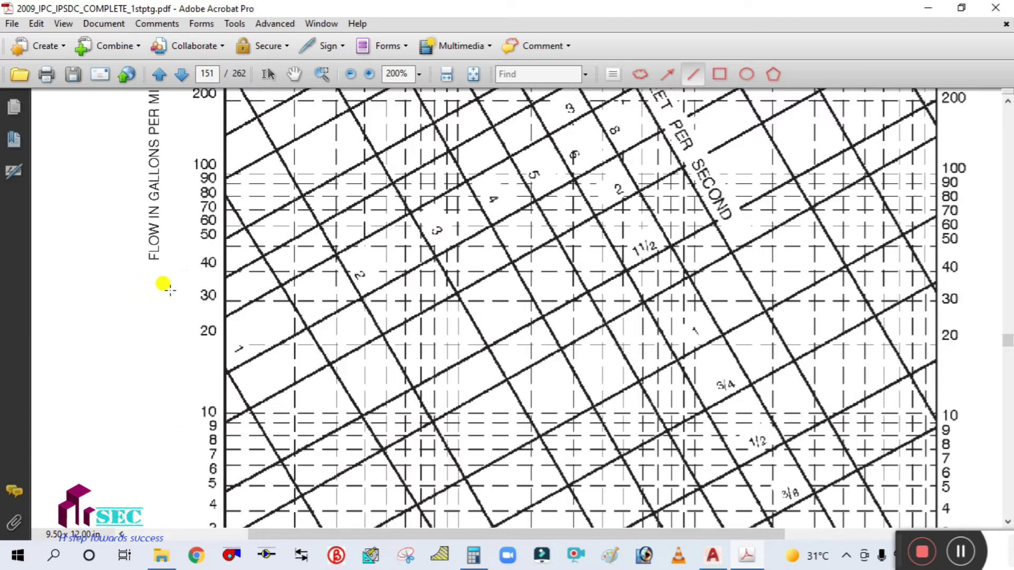
pyautogui.moveTo(231, 282)
pyautogui.mouseDown()
pyautogui.moveTo(948, 269)
pyautogui.moveTo(961, 282)
pyautogui.mouseUp()
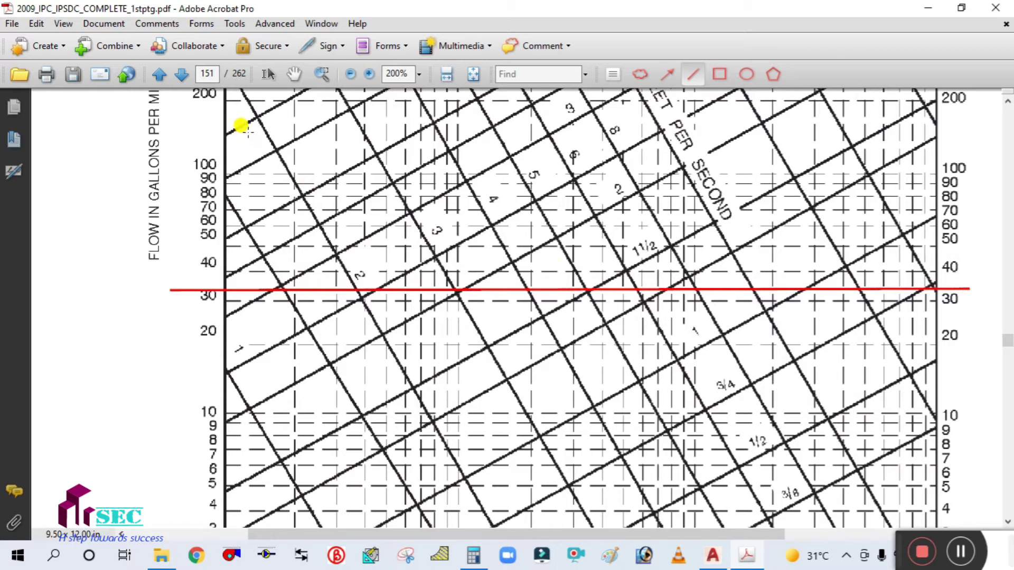
pyautogui.moveTo(265, 129)
pyautogui.mouseDown()
pyautogui.moveTo(338, 289)
pyautogui.moveTo(454, 448)
pyautogui.moveTo(461, 475)
pyautogui.mouseUp()
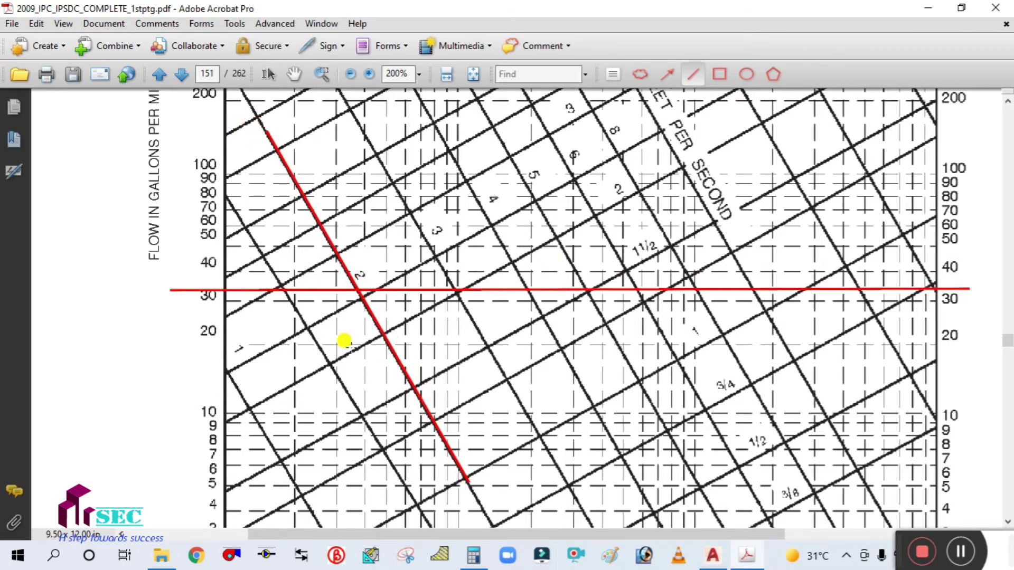
pyautogui.moveTo(254, 341)
pyautogui.mouseDown()
pyautogui.moveTo(482, 239)
pyautogui.moveTo(731, 79)
pyautogui.moveTo(711, 148)
pyautogui.mouseUp()
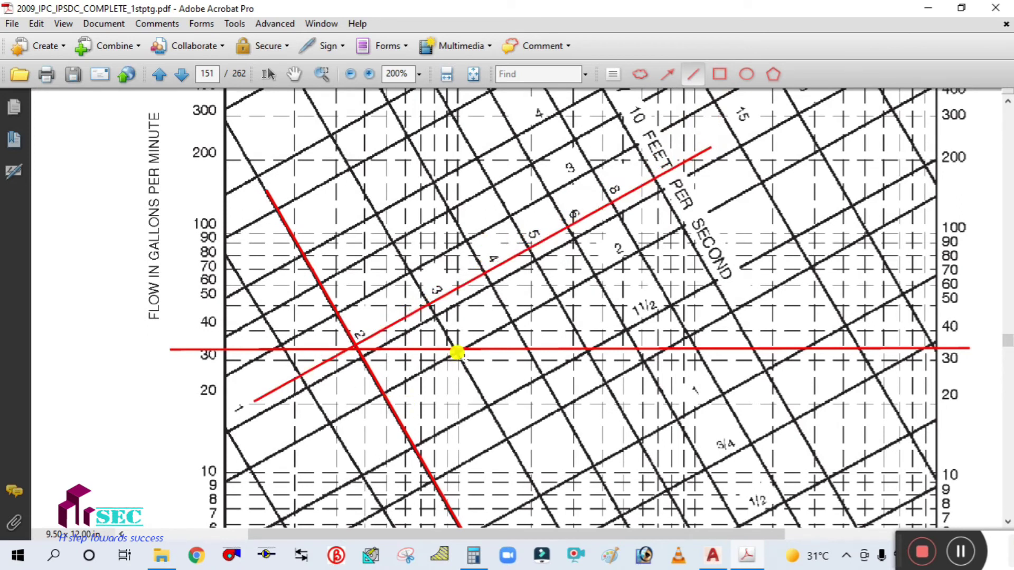
# Switch to the AutoCAD drawing and change the riser's pipe size text to Ø2 1/2"
pyautogui.click(712, 555)
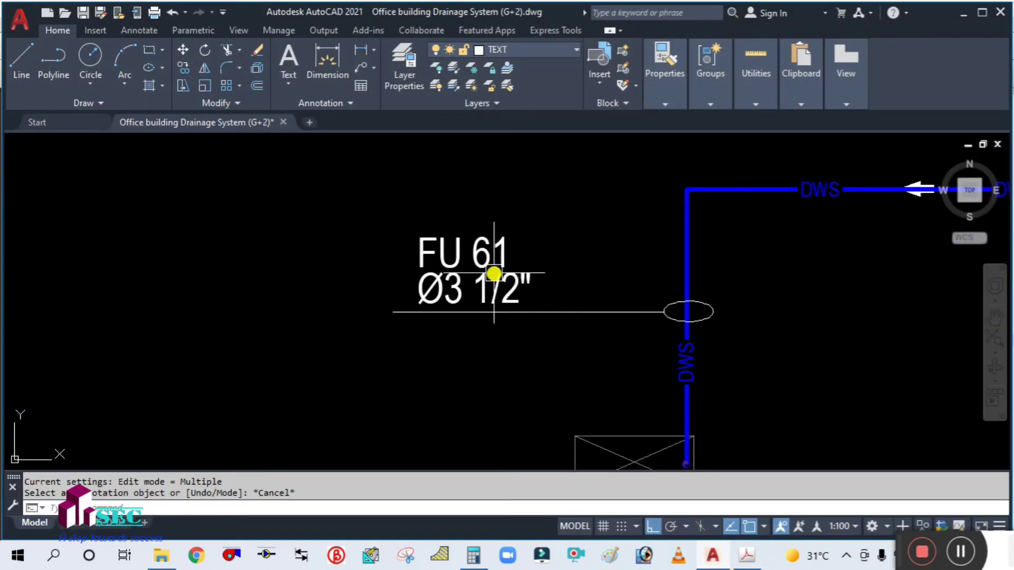
pyautogui.scroll(2, 491, 280)
pyautogui.click(445, 285)
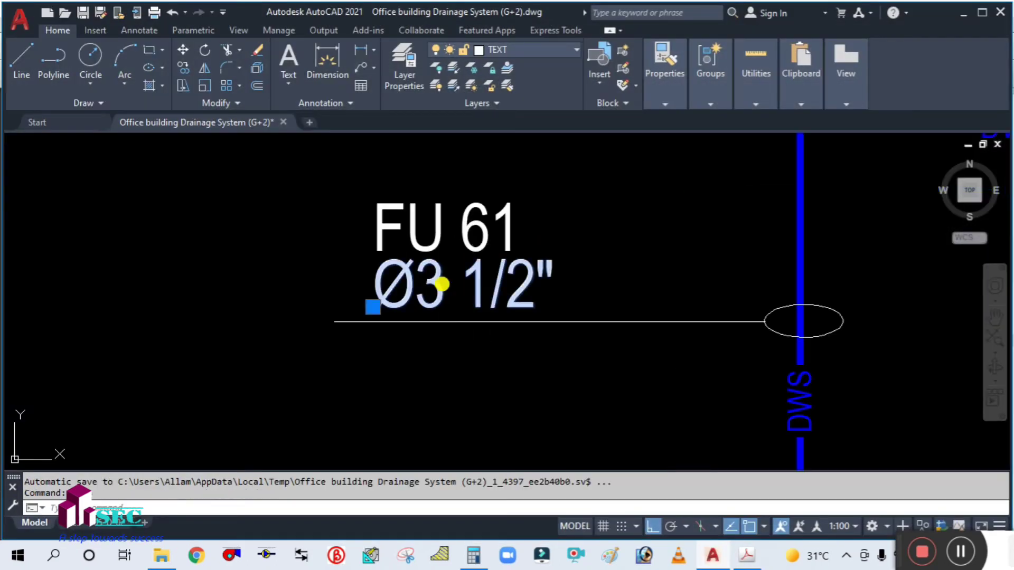
pyautogui.doubleClick(442, 285)
pyautogui.click(443, 284)
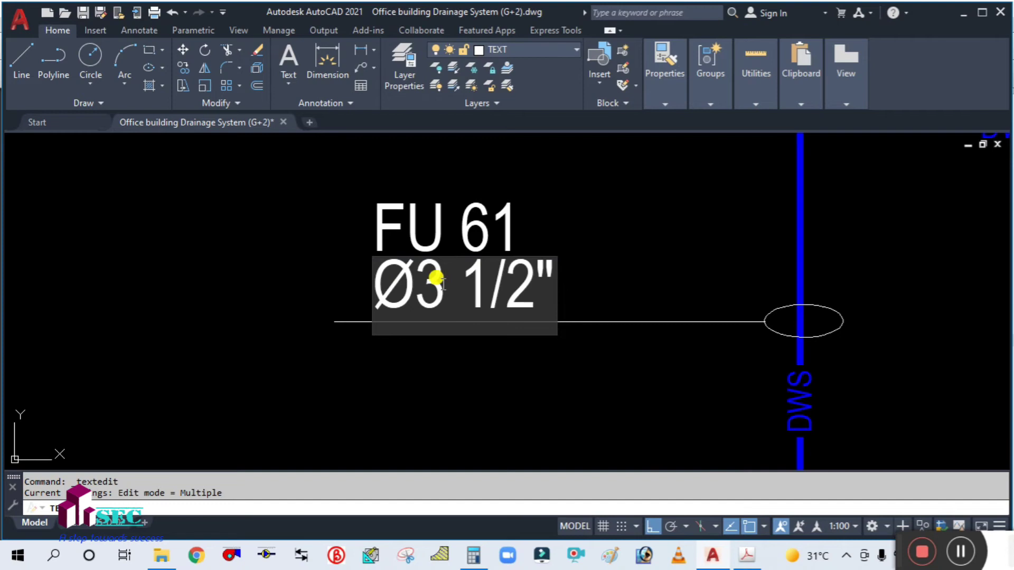
pyautogui.press('BackSpace')
pyautogui.write('2')
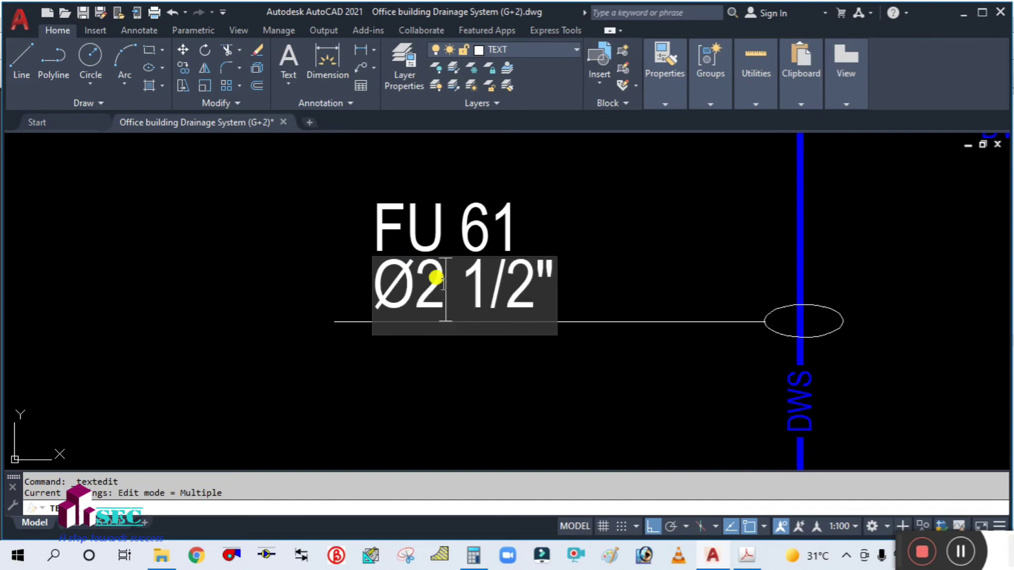
pyautogui.click(428, 364)
pyautogui.press('Escape')
pyautogui.scroll(-2, 448, 333)
pyautogui.scroll(2, 453, 309)
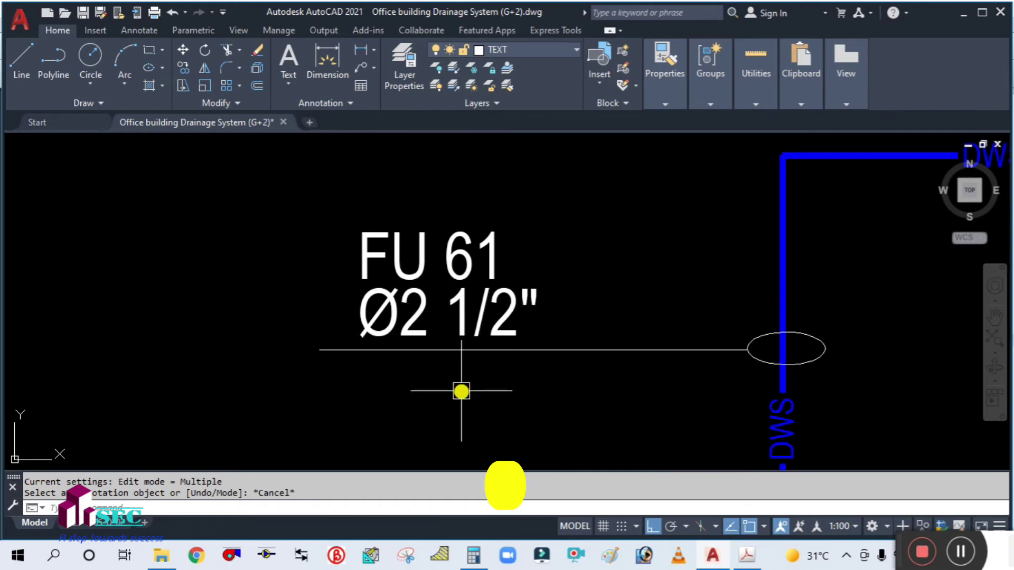
# Move the FU 61 and Ø2 1/2" texts together straight up, away from the leader line
pyautogui.write('m')
pyautogui.press('Return')
pyautogui.click(543, 334)
pyautogui.click(362, 233)
pyautogui.press('Return')
pyautogui.click(199, 351)
pyautogui.click(193, 319)
pyautogui.press('Escape')
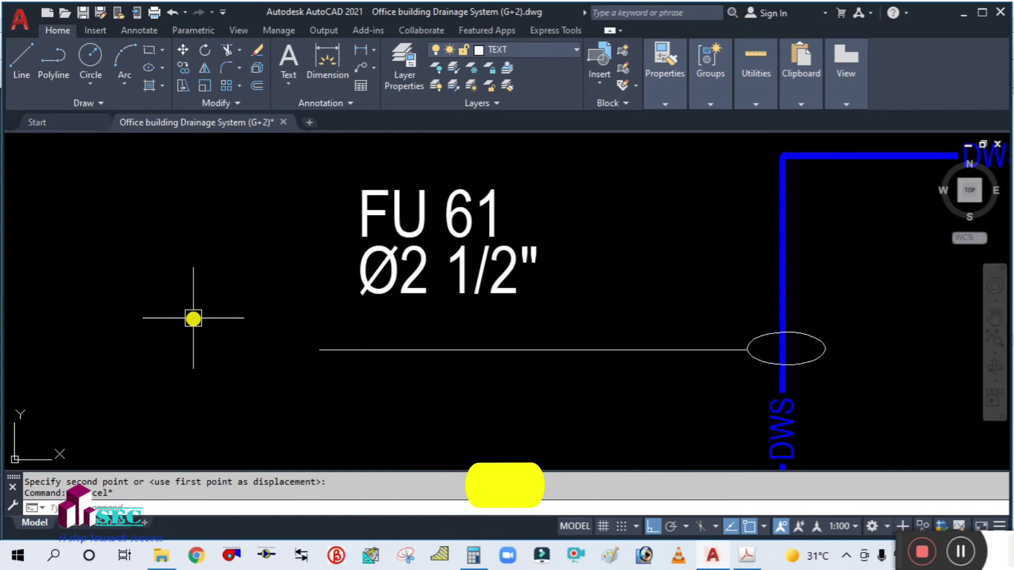
pyautogui.write('co')
pyautogui.press('Return')
pyautogui.click(378, 288)
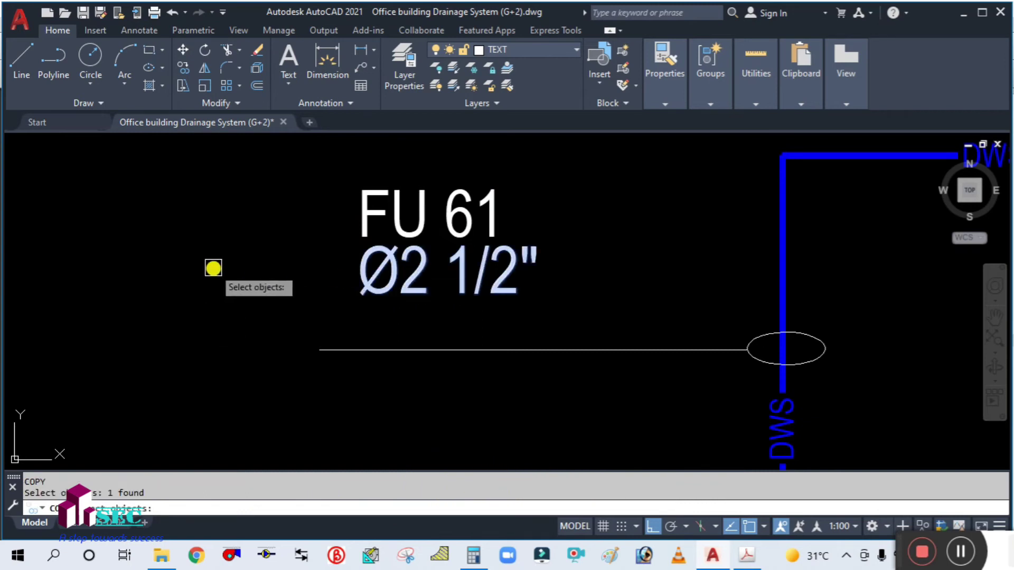
pyautogui.press('Escape')
# Move the Ø2 1/2" text straight down to just above the leader line, leaving a gap below FU 61
pyautogui.write('m')
pyautogui.press('Return')
pyautogui.click(389, 290)
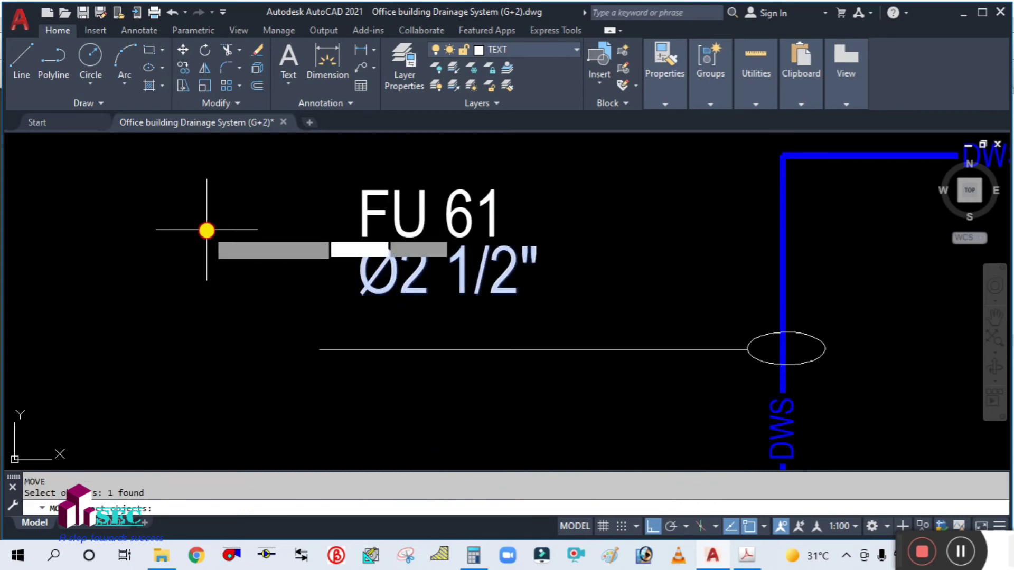
pyautogui.press('Return')
pyautogui.click(207, 231)
pyautogui.click(204, 278)
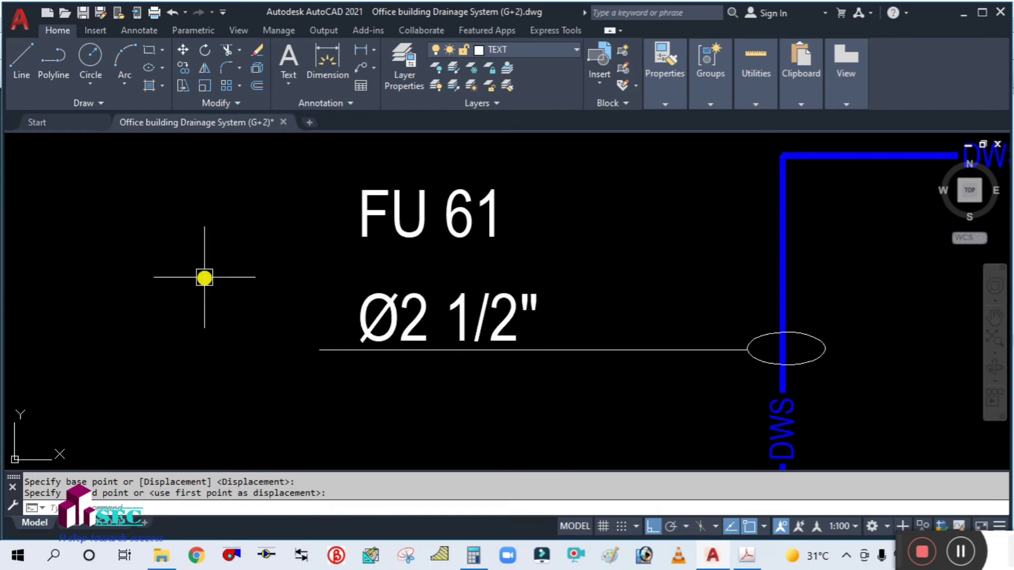
pyautogui.press('Escape')
# Copy the FU 61 text about 227 units straight down into the gap above the Ø2 1/2" text
pyautogui.write('co')
pyautogui.press('Return')
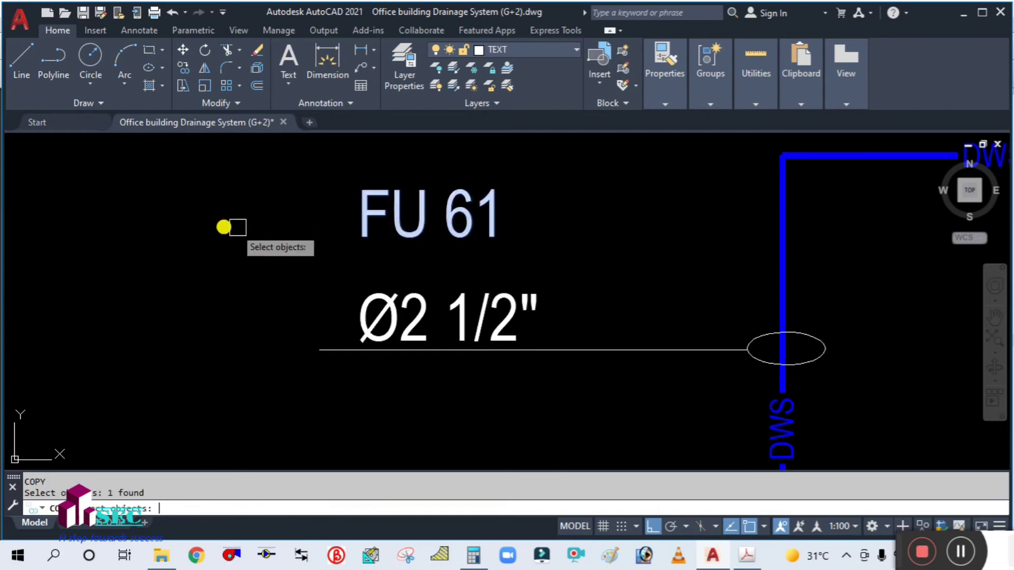
pyautogui.click(396, 203)
pyautogui.press('Return')
pyautogui.click(226, 226)
pyautogui.click(209, 279)
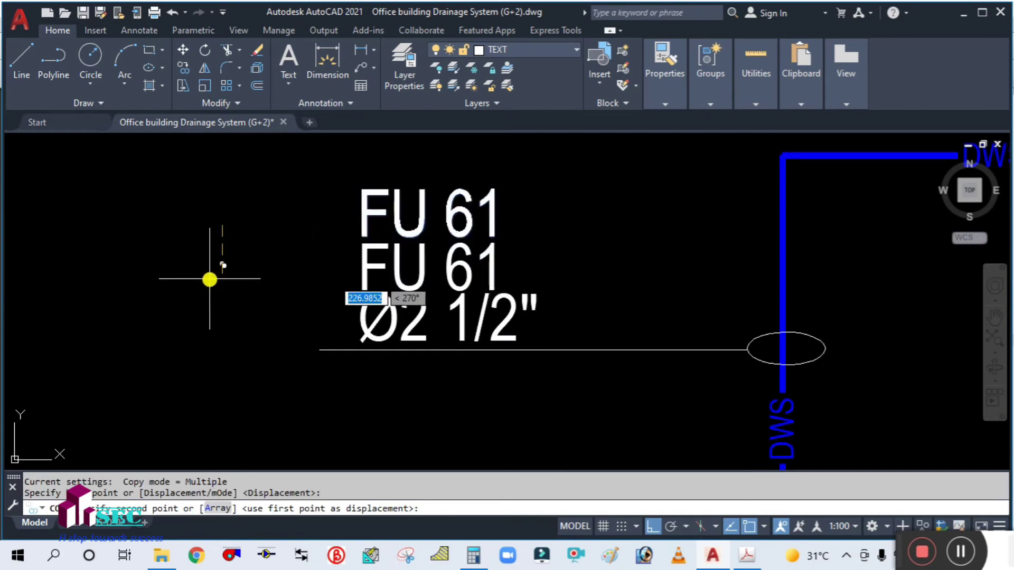
pyautogui.press('Escape')
pyautogui.scroll(-2, 315, 345)
pyautogui.scroll(2, 289, 302)
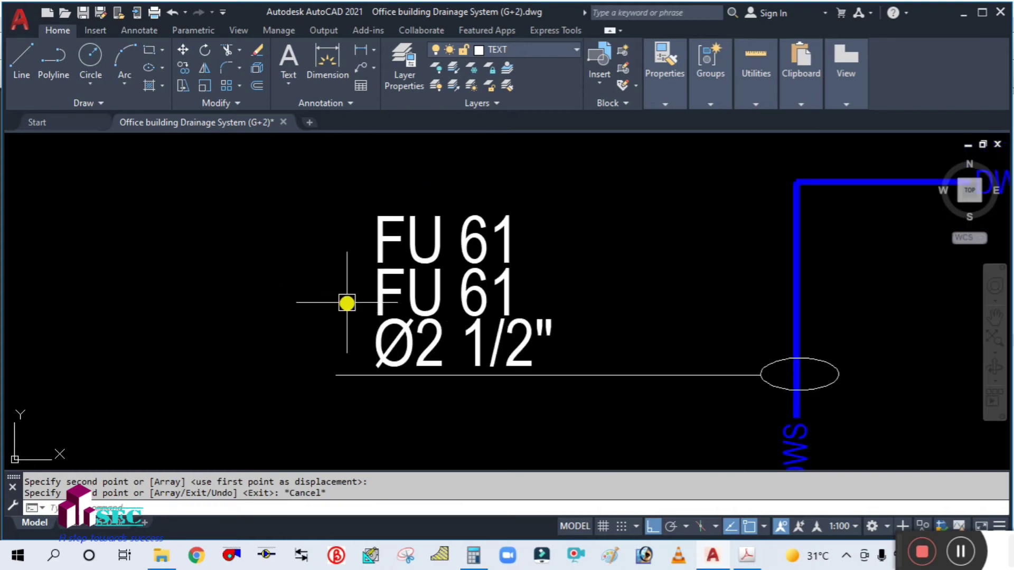
# Move the uppermost FU 61 text slightly straight up to widen the gap above its copy
pyautogui.write('m')
pyautogui.press('Return')
pyautogui.click(396, 222)
pyautogui.press('Return')
pyautogui.click(192, 328)
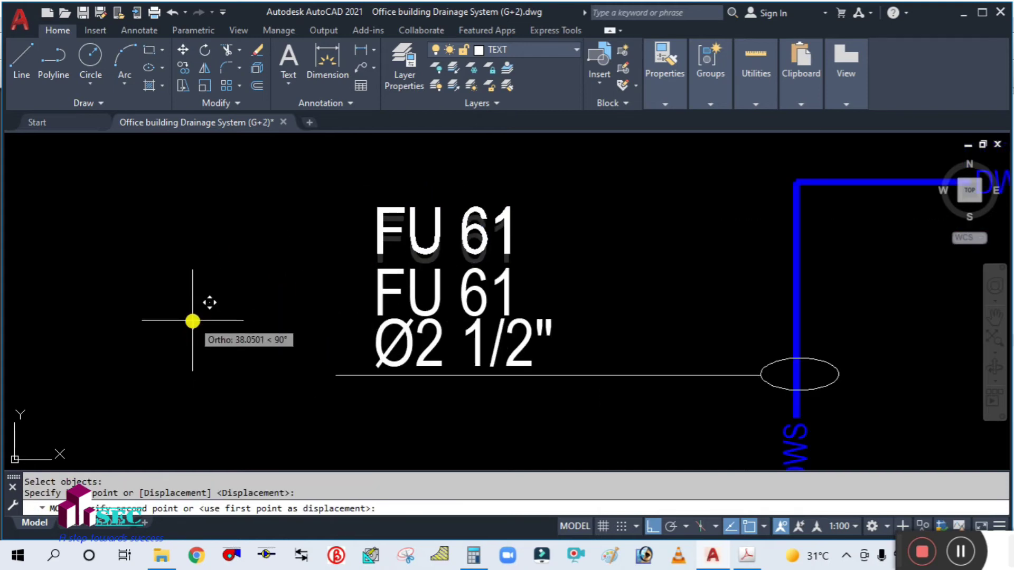
pyautogui.click(192, 318)
# Move the middle FU 61 text about 35 units straight up to even out the label's line spacing
pyautogui.press('Return')
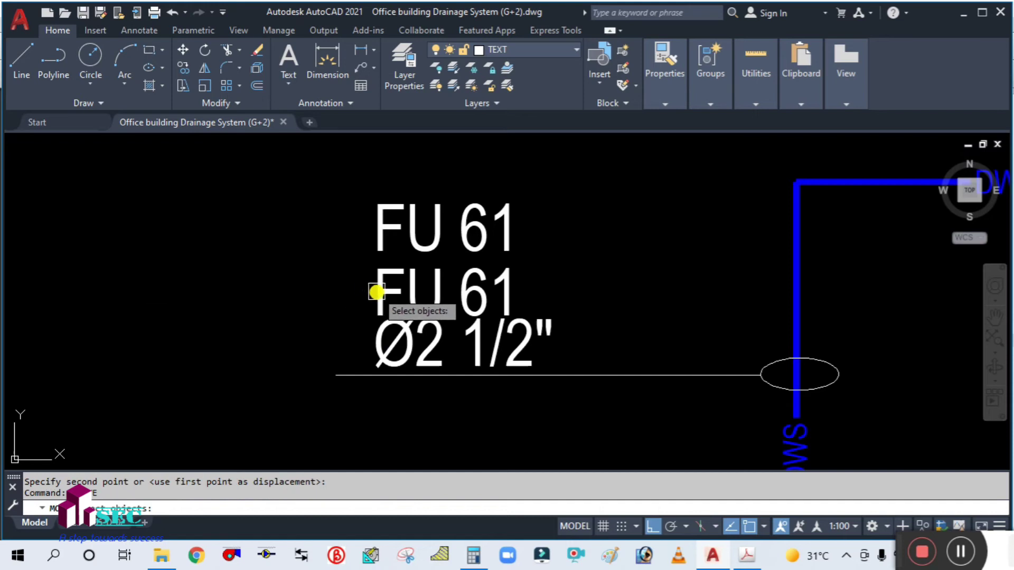
pyautogui.click(373, 289)
pyautogui.press('Return')
pyautogui.click(268, 392)
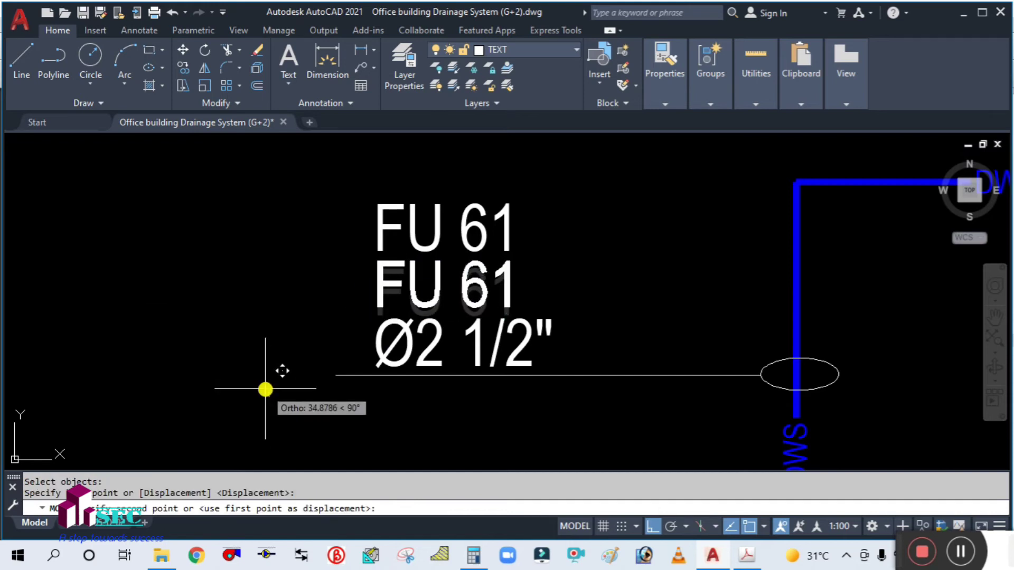
pyautogui.click(280, 370)
pyautogui.press('Escape')
# Change the middle FU 61 text of the riser label to 33 GPM
pyautogui.click(486, 280)
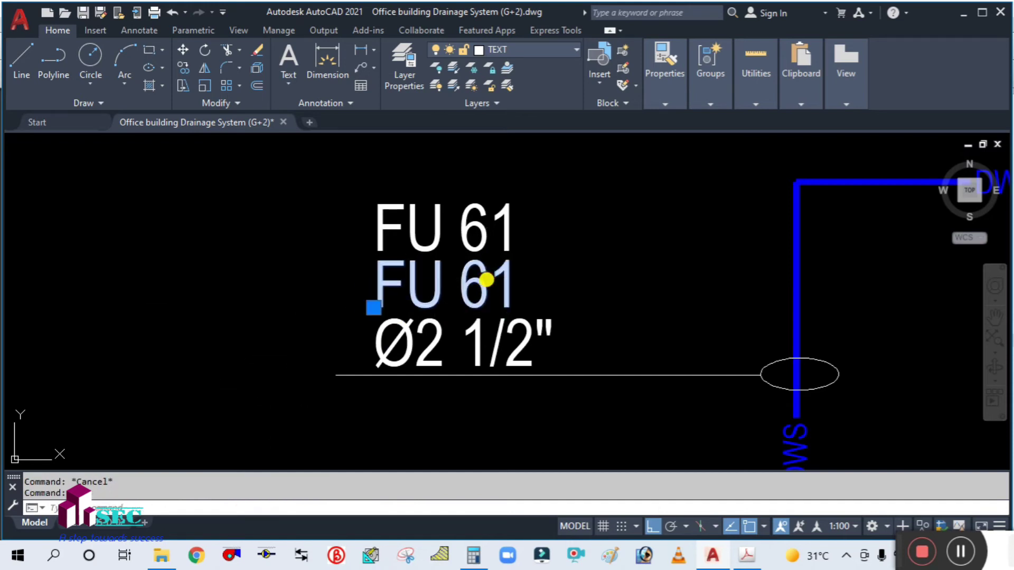
pyautogui.doubleClick(487, 280)
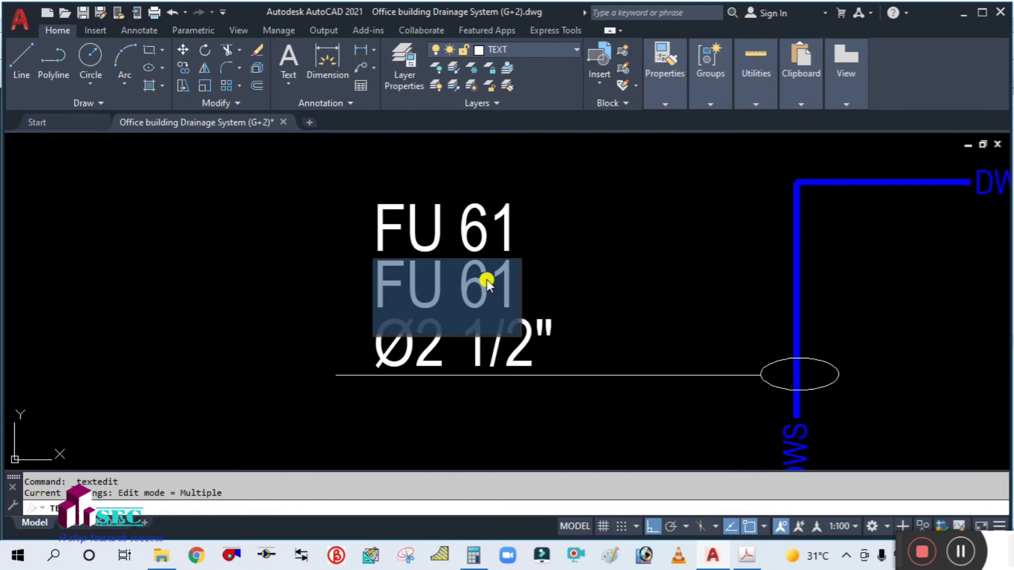
pyautogui.write('32')
pyautogui.press('BackSpace')
pyautogui.write('3 GP')
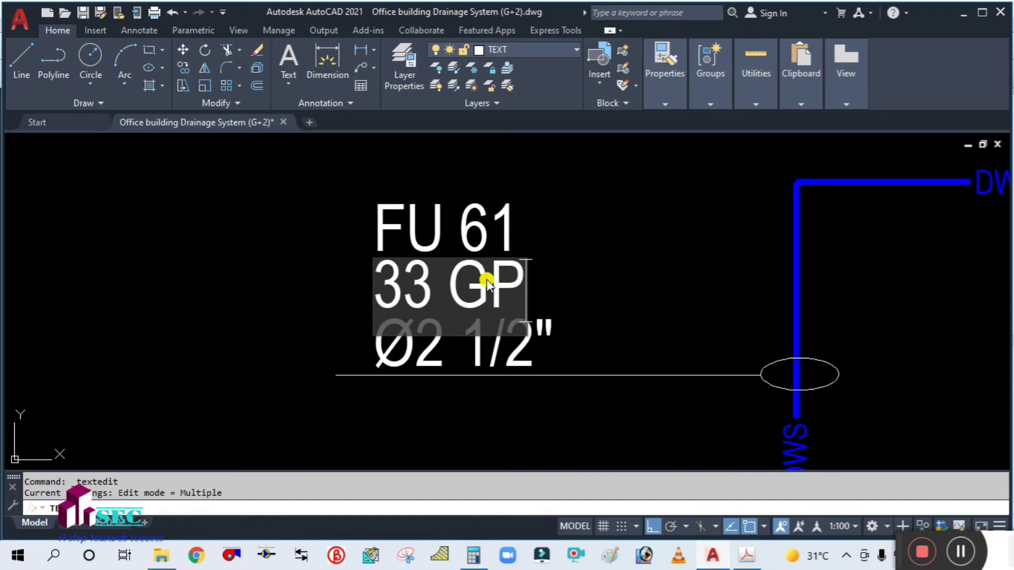
pyautogui.write('M')
pyautogui.click(311, 276)
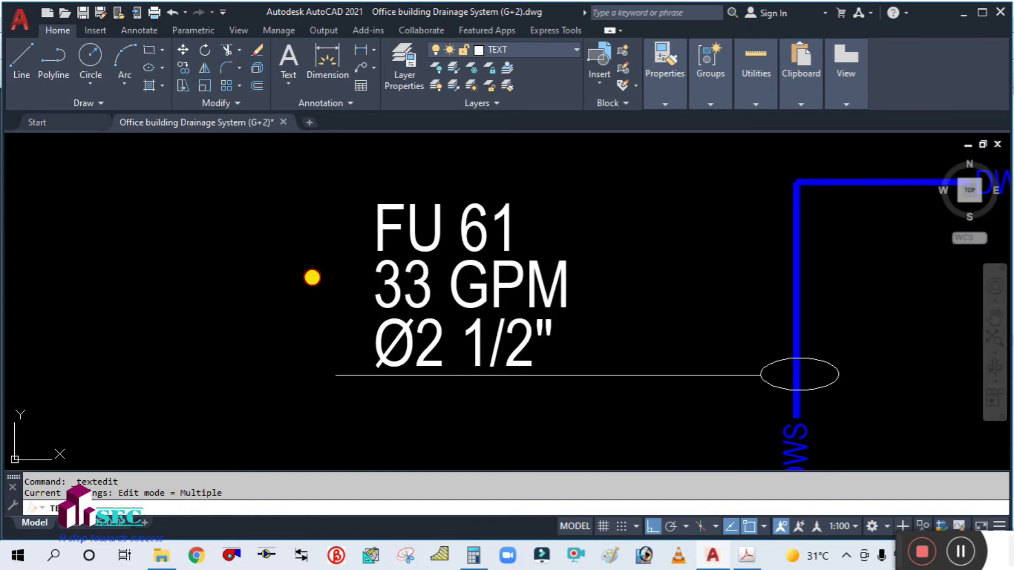
pyautogui.press('Escape')
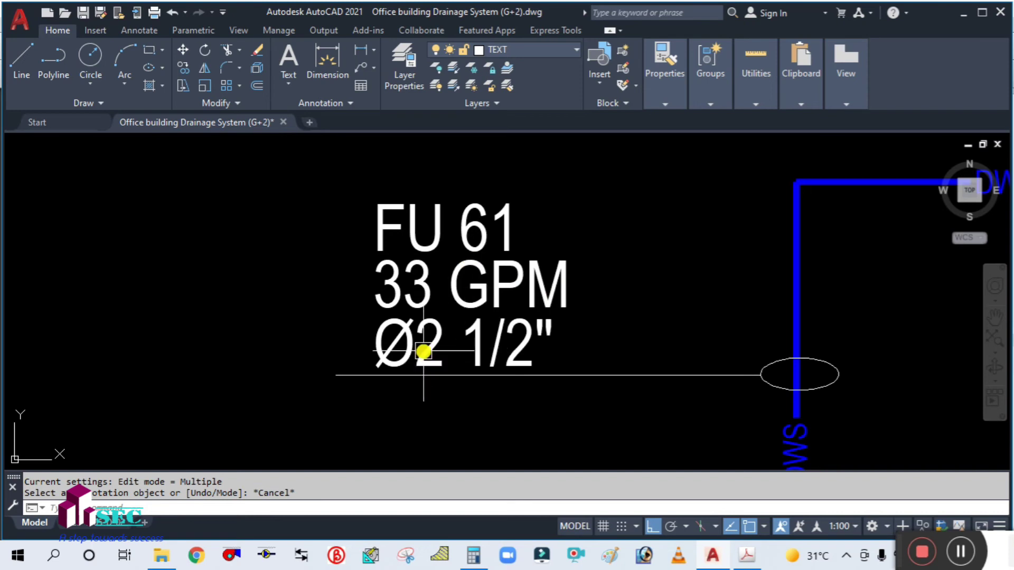
# Examine the roof DWS layout from the labelled riser and OHT along the branch to the far shaft
pyautogui.scroll(-8, 403, 335)
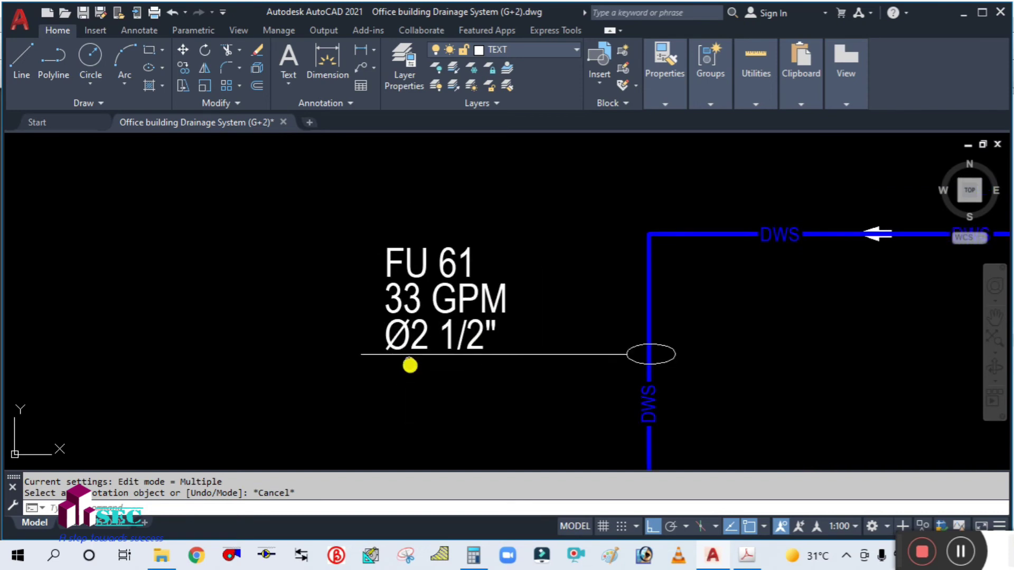
pyautogui.moveTo(469, 374); pyautogui.dragTo(427, 315, button='middle')
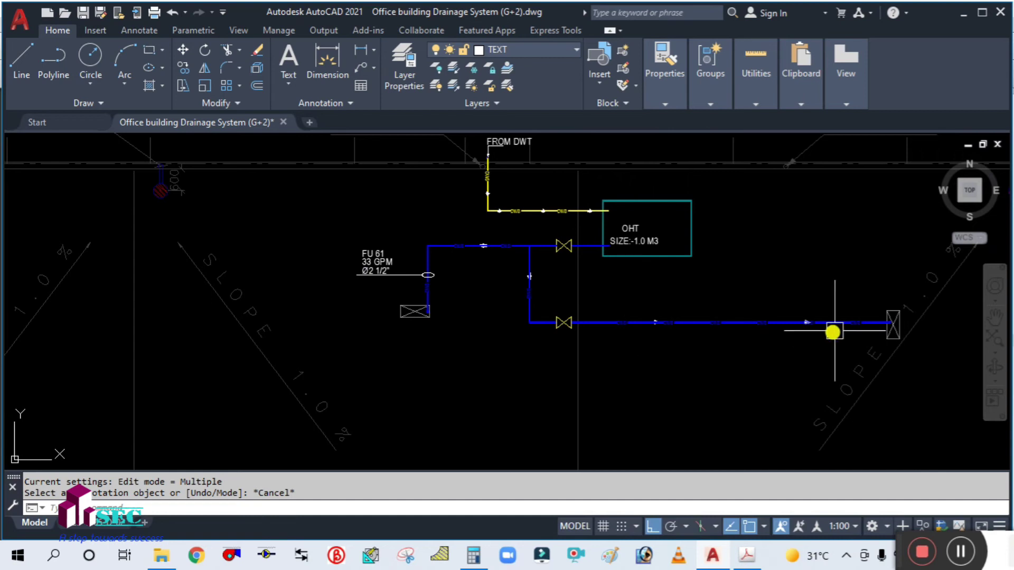
pyautogui.scroll(4, 833, 332)
pyautogui.scroll(-4, 726, 294)
pyautogui.scroll(2, 409, 278)
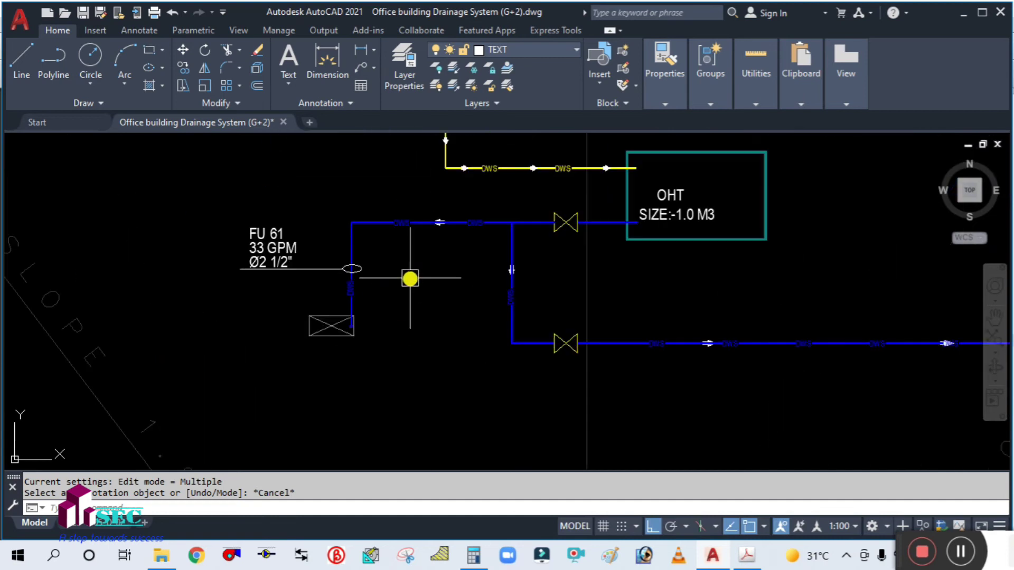
pyautogui.moveTo(385, 283); pyautogui.dragTo(334, 276, button='middle')
pyautogui.scroll(4, 233, 256)
pyautogui.scroll(-6, 249, 271)
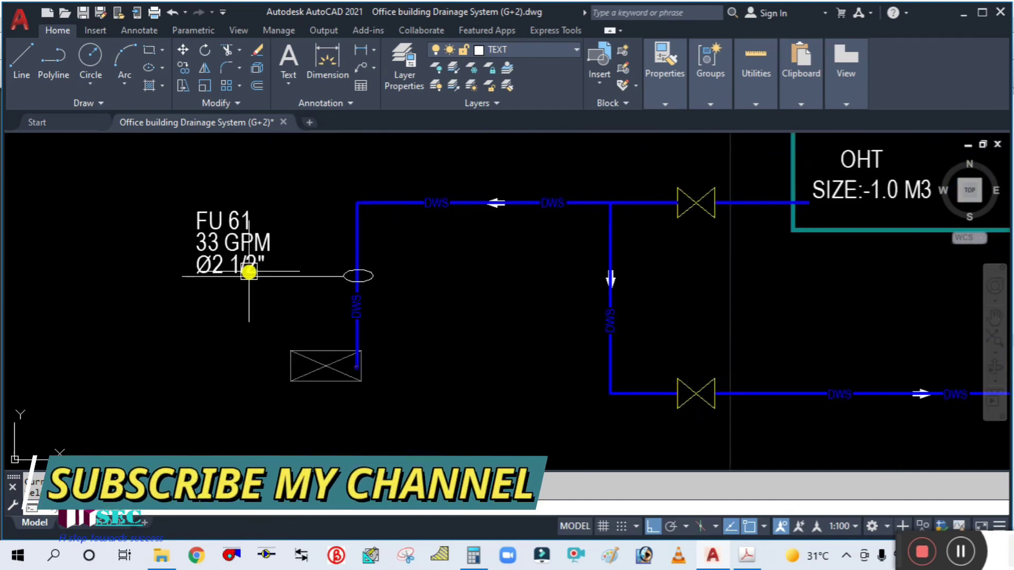
# Copy the ellipse marker from the labelled riser onto the vertical DWS branch leading to the far shaft
pyautogui.scroll(4, 329, 294)
pyautogui.write('o')
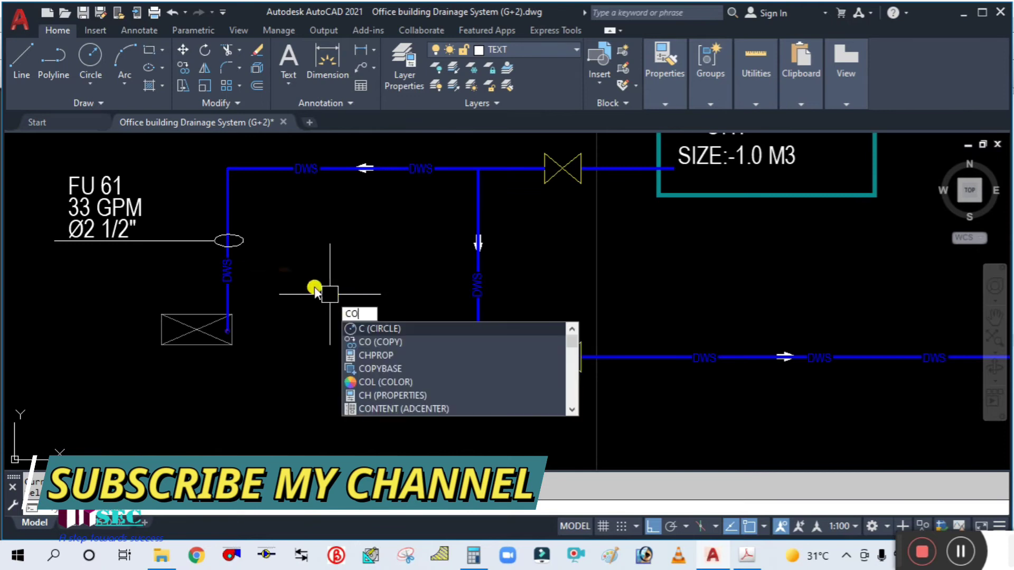
pyautogui.press('Return')
pyautogui.scroll(2, 197, 226)
pyautogui.click(263, 253)
pyautogui.press('Escape')
pyautogui.press('Return')
pyautogui.click(264, 252)
pyautogui.scroll(-2, 294, 304)
pyautogui.press('Return')
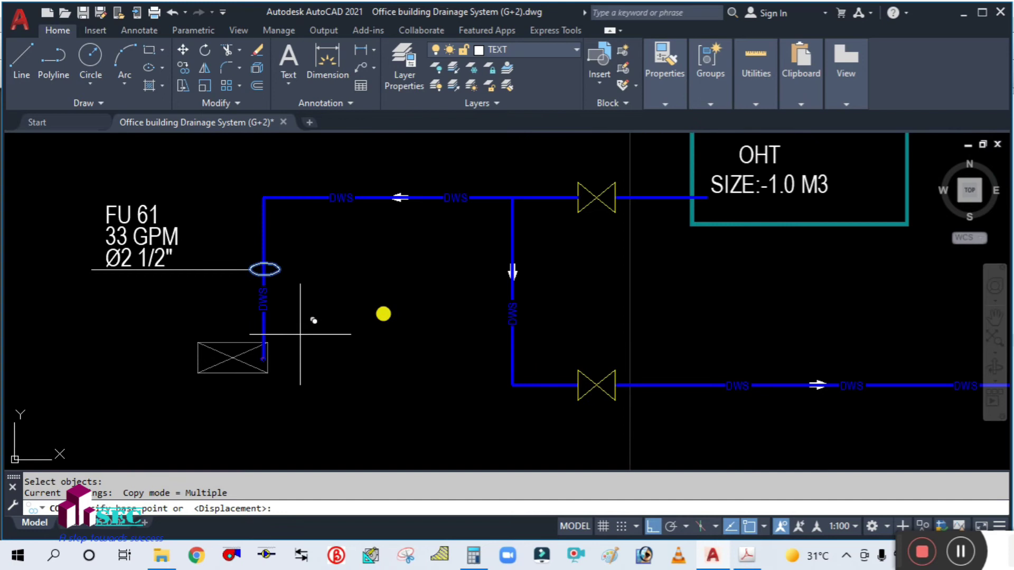
pyautogui.click(300, 316)
pyautogui.scroll(-3, 434, 310)
pyautogui.scroll(5, 396, 301)
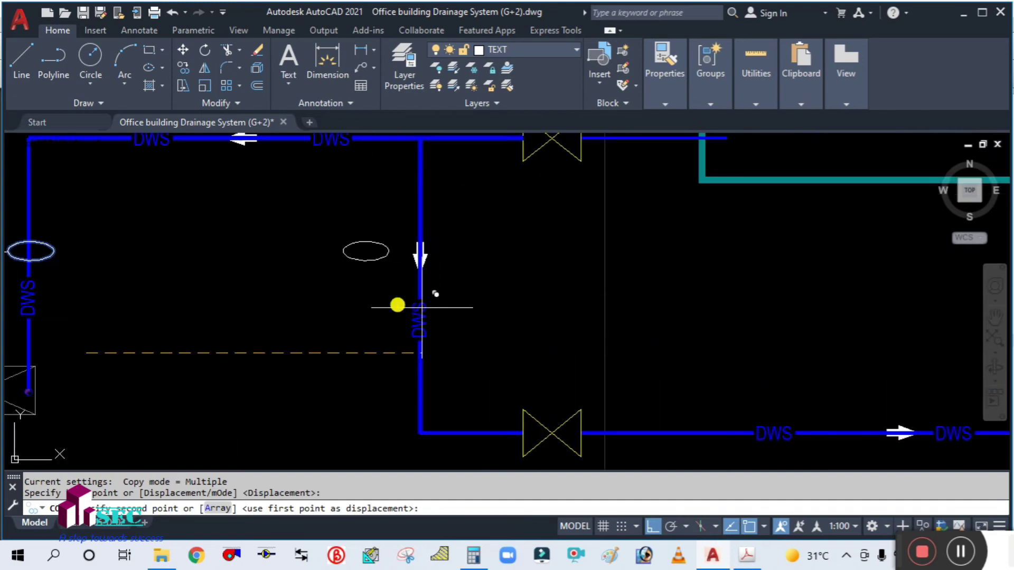
pyautogui.click(473, 232)
pyautogui.press('Escape')
pyautogui.scroll(-2, 335, 242)
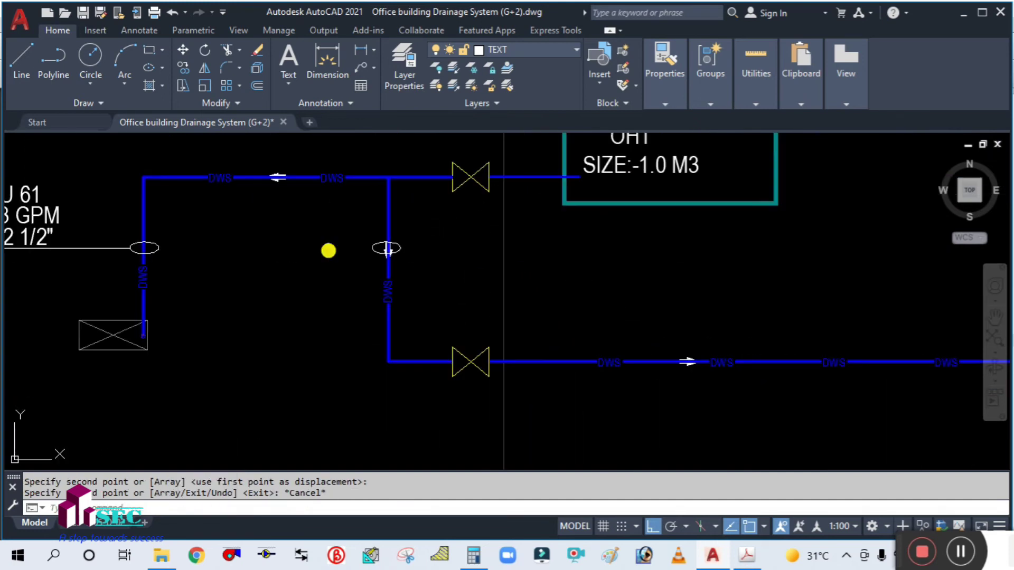
# Move the copied ellipse straight up along the vertical DWS branch so it clears the flow arrow
pyautogui.scroll(-2, 327, 250)
pyautogui.scroll(3, 316, 260)
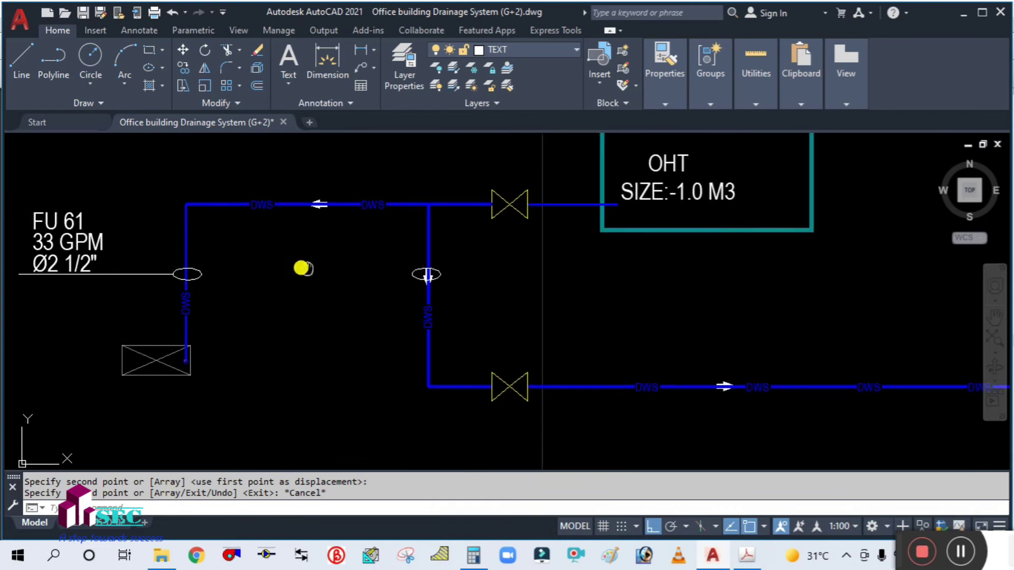
pyautogui.moveTo(302, 268); pyautogui.dragTo(614, 210, button='middle')
pyautogui.write('M')
pyautogui.press('Return')
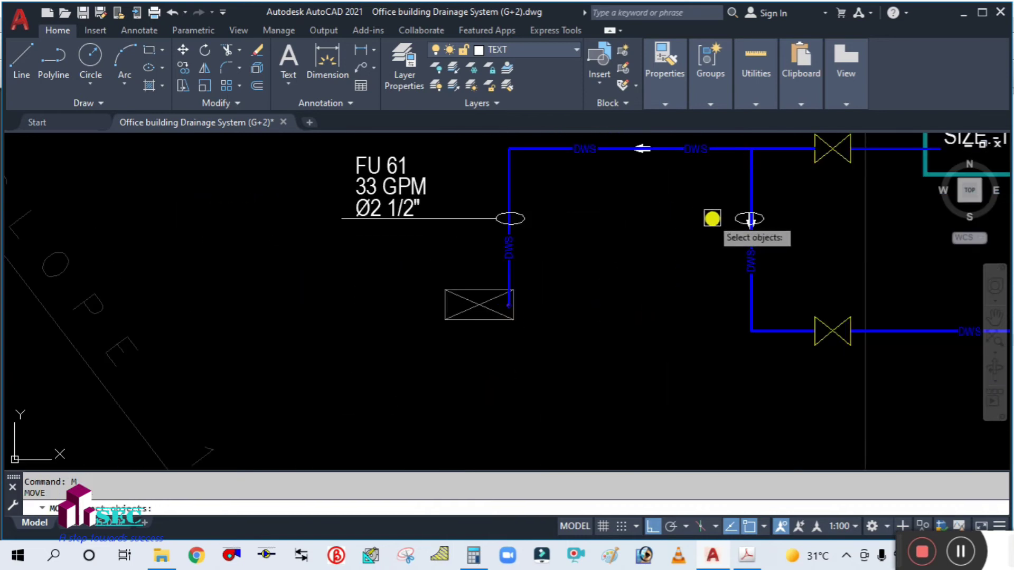
pyautogui.scroll(2, 724, 211)
pyautogui.click(744, 219)
pyautogui.press('Return')
pyautogui.click(659, 280)
pyautogui.press('Escape')
pyautogui.scroll(-3, 655, 280)
pyautogui.moveTo(589, 267); pyautogui.dragTo(572, 290, button='middle')
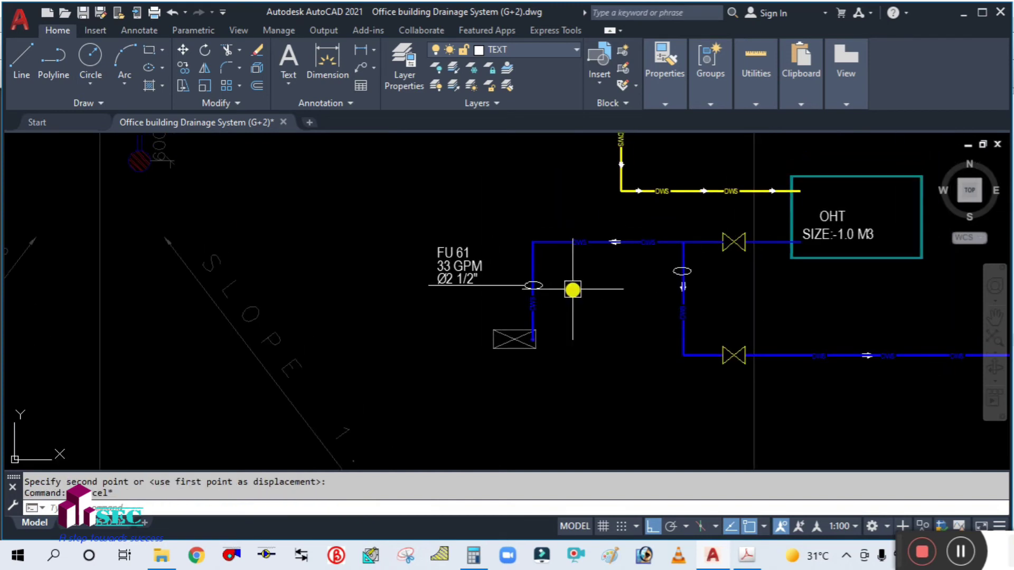
# Copy the FU 61, 33 GPM and Ø2 1/2" texts with their leader line to the second ellipse
pyautogui.write('o')
pyautogui.press('Return')
pyautogui.scroll(2, 496, 290)
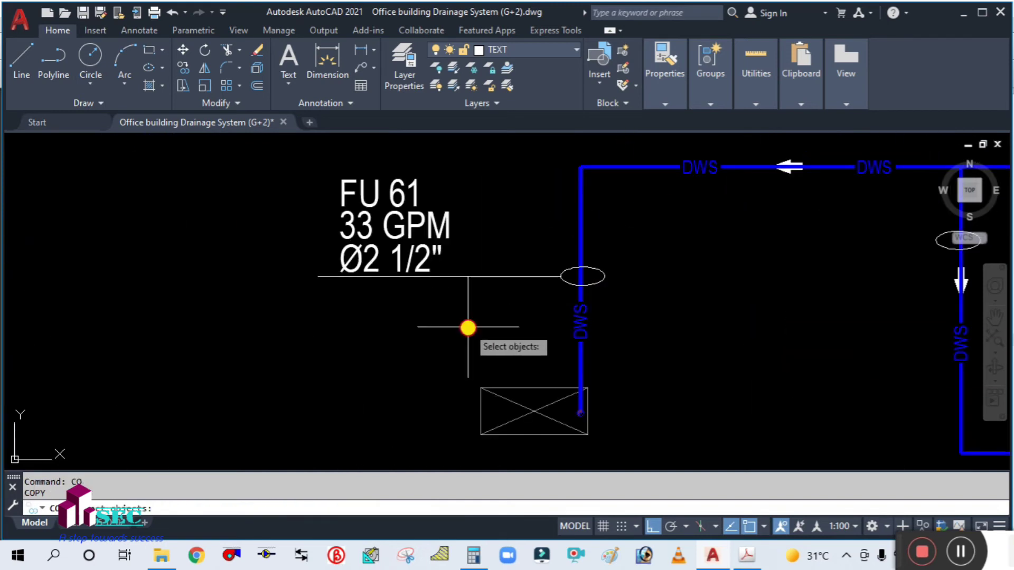
pyautogui.click(465, 317)
pyautogui.click(314, 173)
pyautogui.scroll(2, 537, 271)
pyautogui.press('Return')
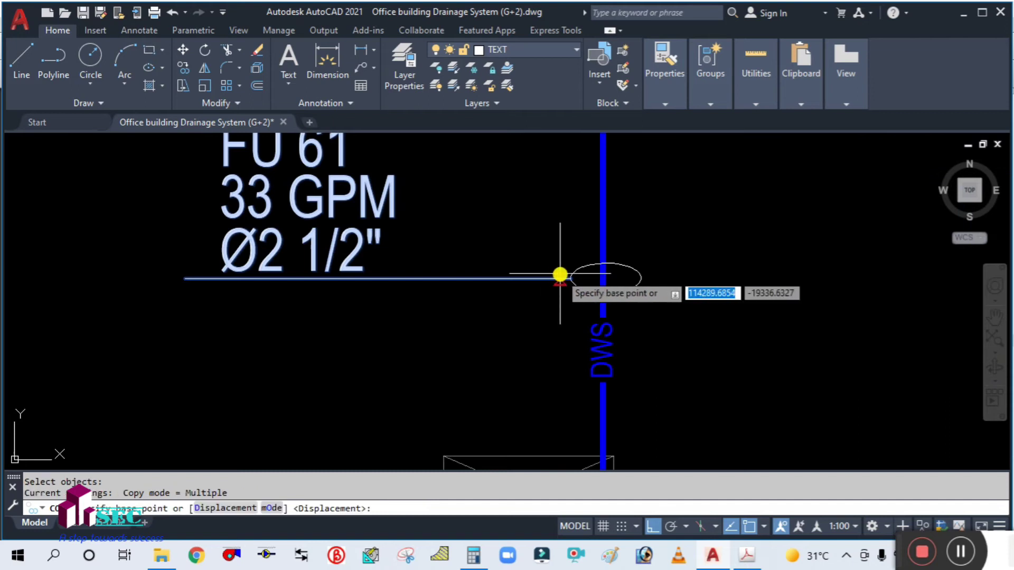
pyautogui.click(564, 278)
pyautogui.scroll(-2, 528, 272)
pyautogui.scroll(1, 750, 245)
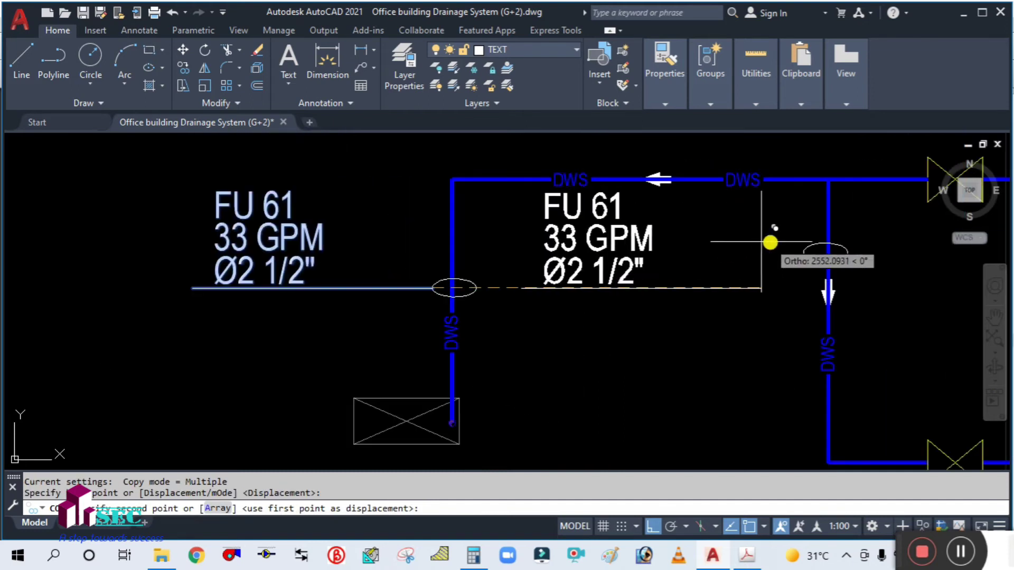
pyautogui.click(790, 252)
pyautogui.press('Escape')
# Move the copied label texts, leader line and ellipse straight down so the texts clear the horizontal DWS pipe
pyautogui.moveTo(697, 264)
pyautogui.mouseDown(button='middle')
pyautogui.moveTo(670, 307)
pyautogui.moveTo(693, 322)
pyautogui.mouseUp(button='middle')
pyautogui.write('M')
pyautogui.press('Return')
pyautogui.click(765, 327)
pyautogui.click(708, 285)
pyautogui.scroll(2, 770, 300)
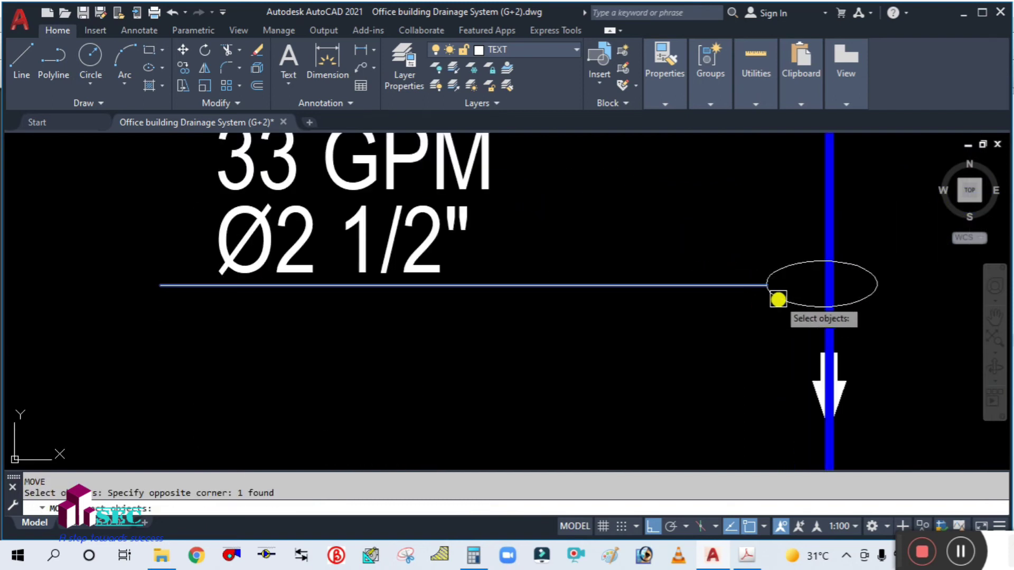
pyautogui.click(768, 297)
pyautogui.scroll(-2, 770, 294)
pyautogui.click(663, 316)
pyautogui.click(593, 199)
pyautogui.click(611, 271)
pyautogui.press('Return')
pyautogui.click(597, 322)
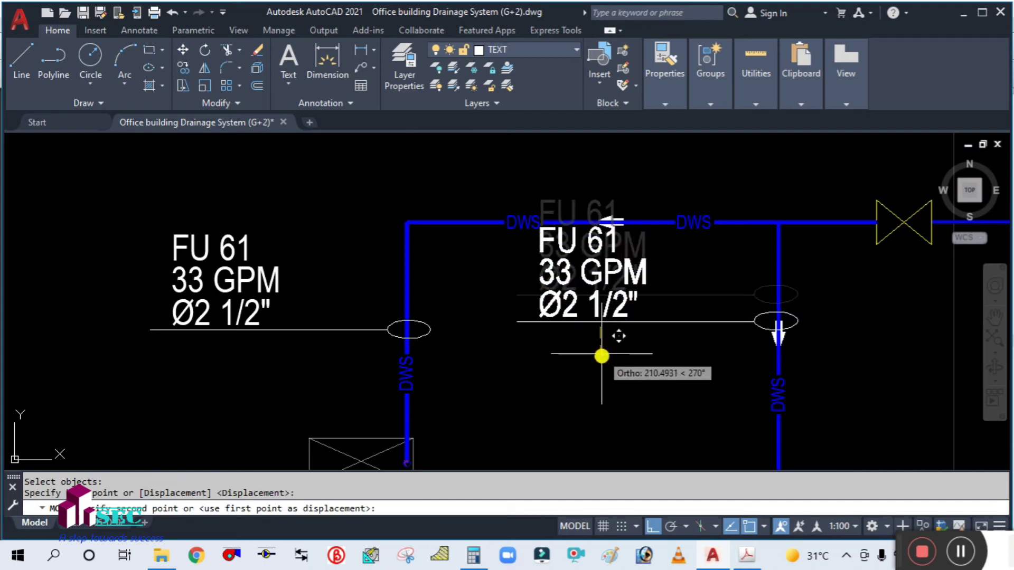
pyautogui.click(600, 384)
pyautogui.scroll(2, 576, 359)
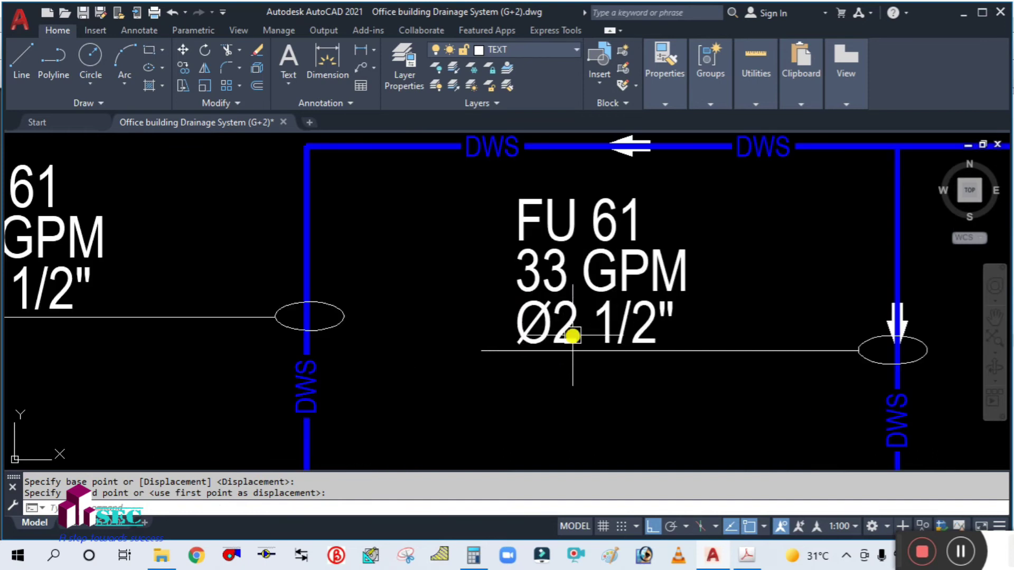
# Move the three copied label texts horizontally along the leader line closer to the second ellipse
pyautogui.scroll(-2, 572, 335)
pyautogui.press('space')
pyautogui.click(650, 326)
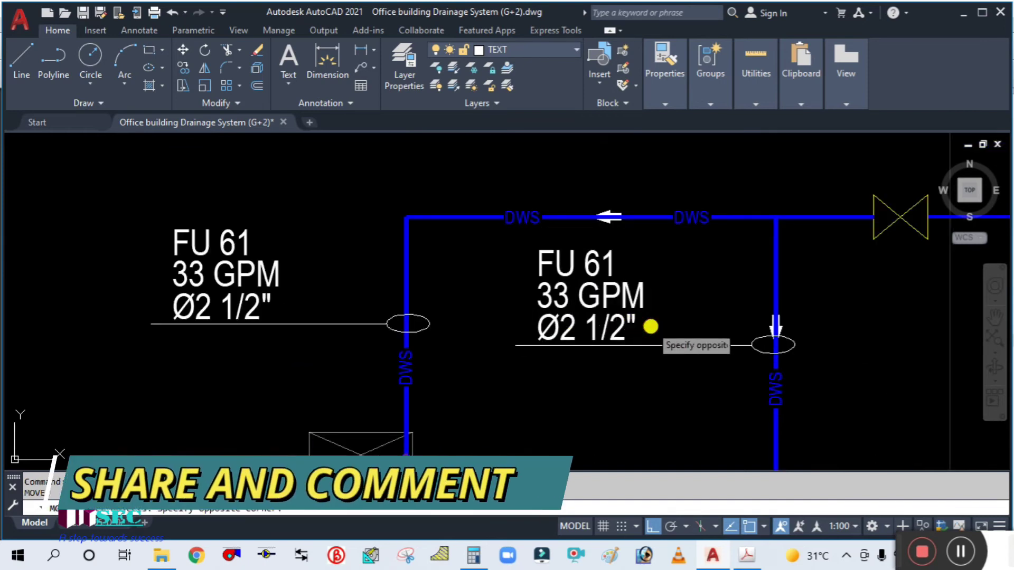
pyautogui.click(554, 260)
pyautogui.press('space')
pyautogui.click(555, 413)
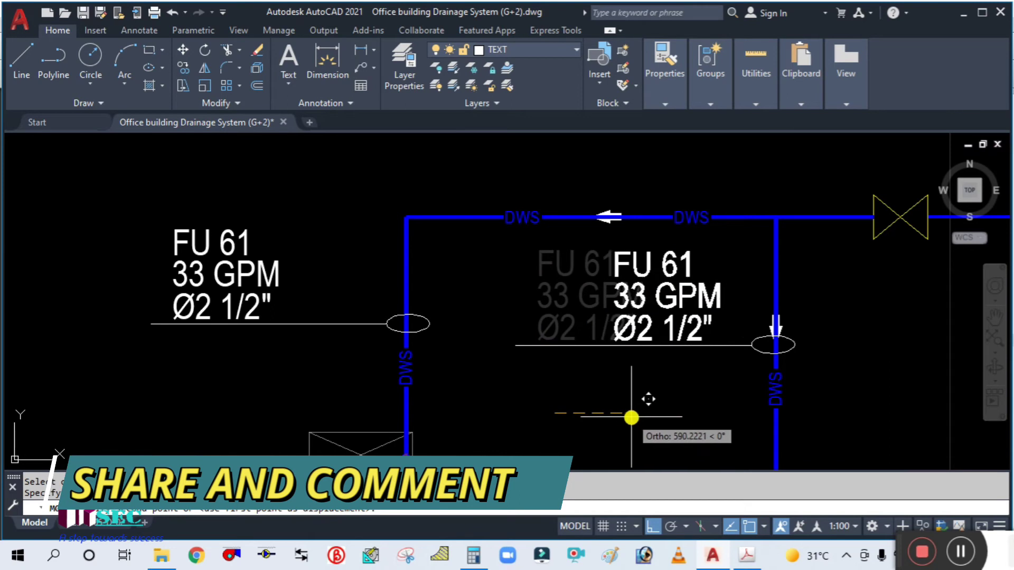
pyautogui.click(648, 417)
# Shorten the second label's leader line so its free end stops just past the start of the texts
pyautogui.click(589, 344)
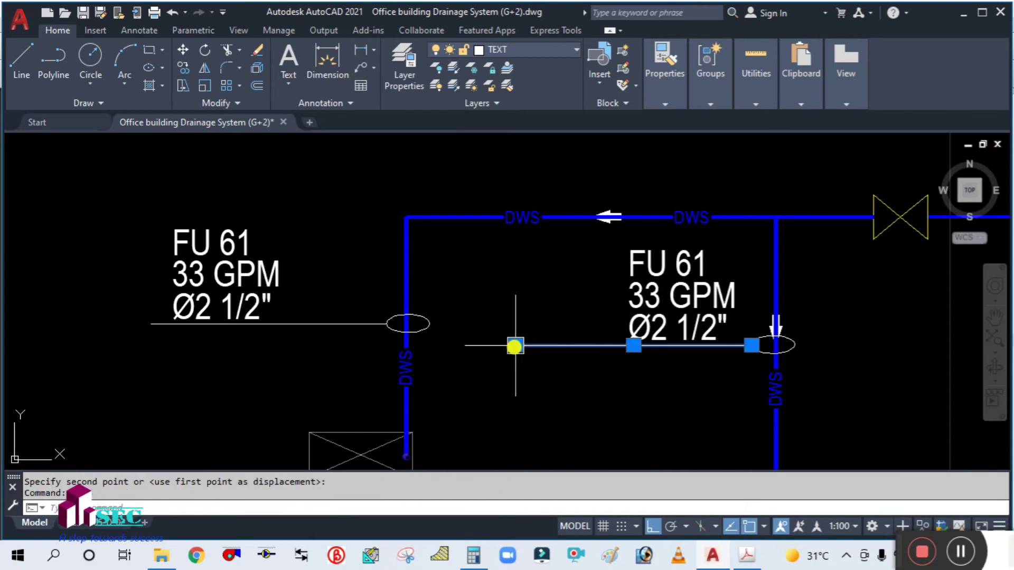
pyautogui.click(514, 347)
pyautogui.scroll(4, 599, 350)
pyautogui.click(624, 346)
pyautogui.press('Escape')
pyautogui.scroll(-4, 566, 343)
# Move the original riser's three label texts horizontally along their leader line closer to the ellipse
pyautogui.scroll(-4, 622, 340)
pyautogui.scroll(2, 409, 337)
pyautogui.write('m')
pyautogui.press('Return')
pyautogui.click(493, 322)
pyautogui.click(403, 204)
pyautogui.press('Return')
pyautogui.click(106, 231)
pyautogui.click(199, 233)
# Shorten the original riser label's leader line so its free end stops just past the start of the texts
pyautogui.click(370, 321)
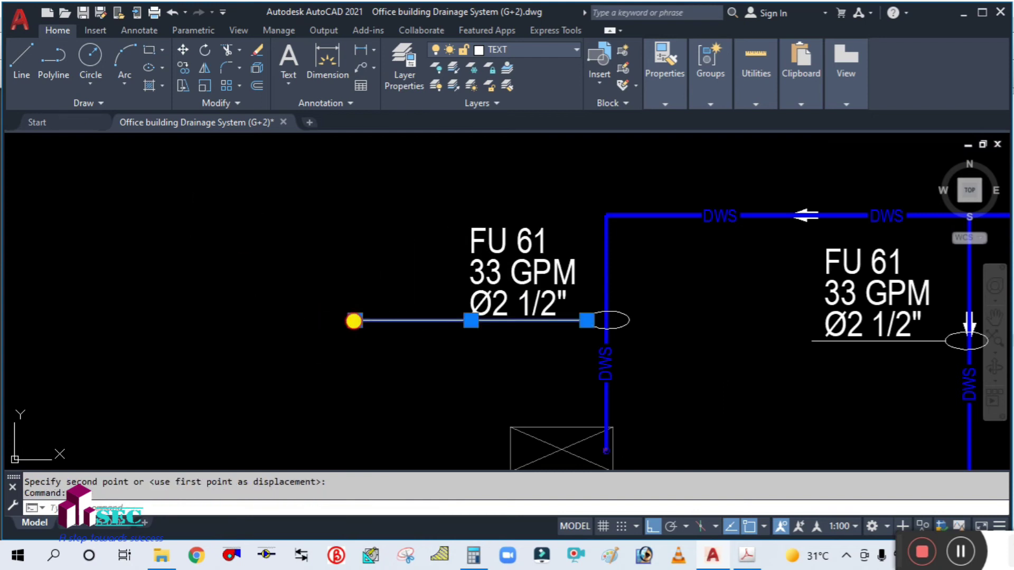
pyautogui.click(354, 320)
pyautogui.scroll(5, 430, 322)
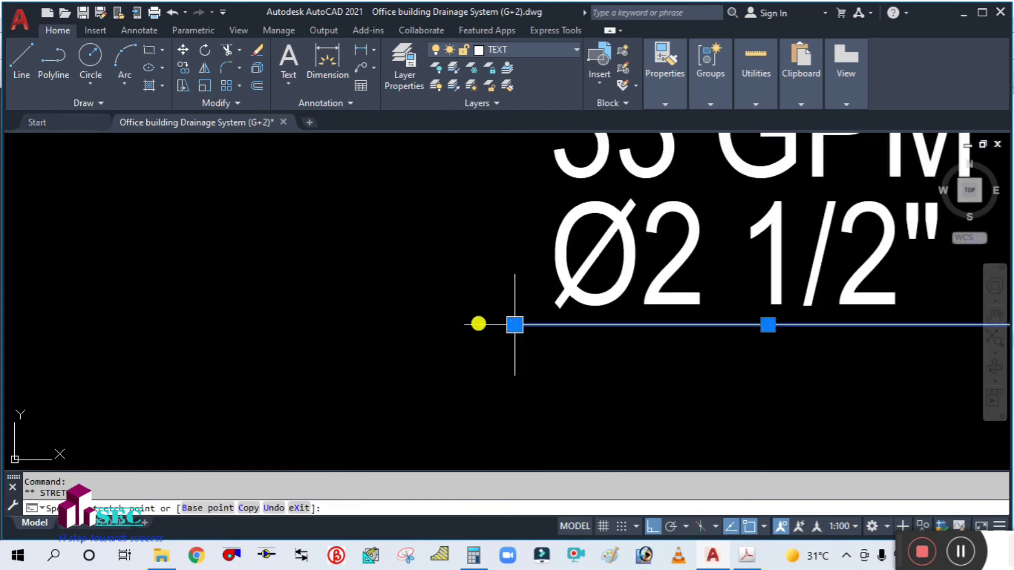
pyautogui.press('Escape')
pyautogui.scroll(-7, 222, 281)
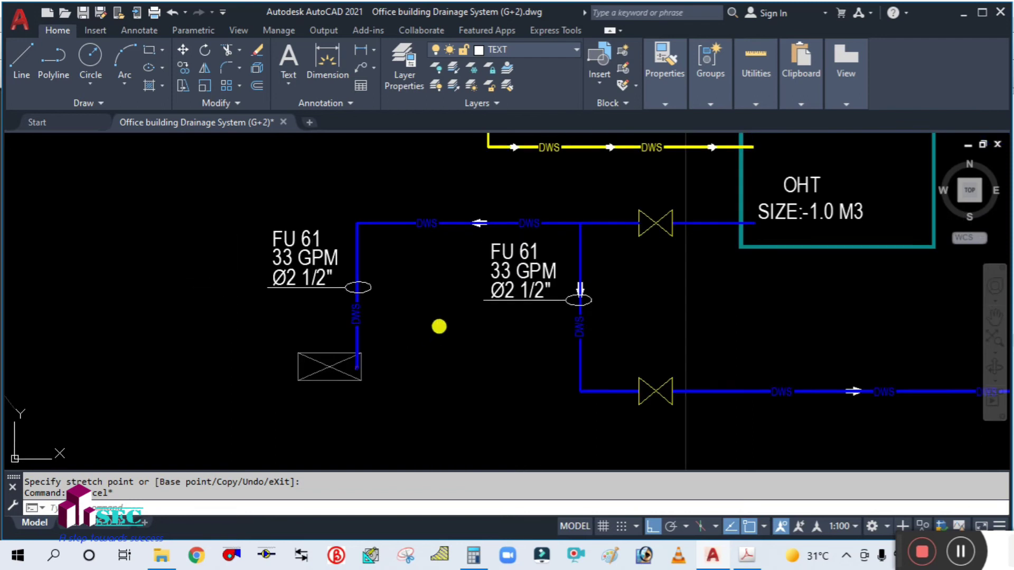
# Review both roof DWS labels, and examine the floor plan's DWS pipe labels around the toilets and pantry
pyautogui.moveTo(439, 326); pyautogui.dragTo(465, 342, button='middle')
pyautogui.scroll(2, 517, 335)
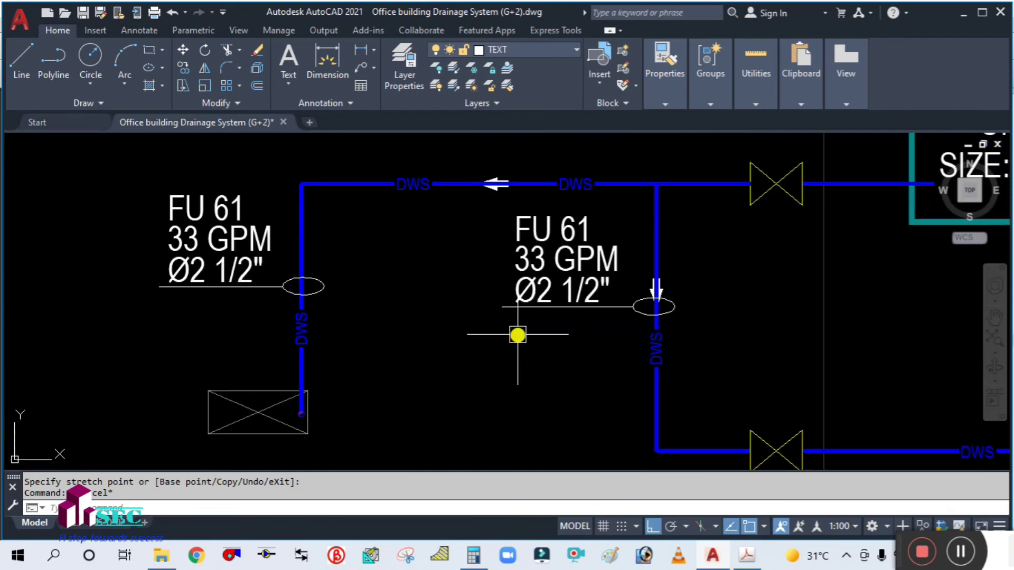
pyautogui.scroll(-2, 517, 335)
pyautogui.scroll(-5, 569, 294)
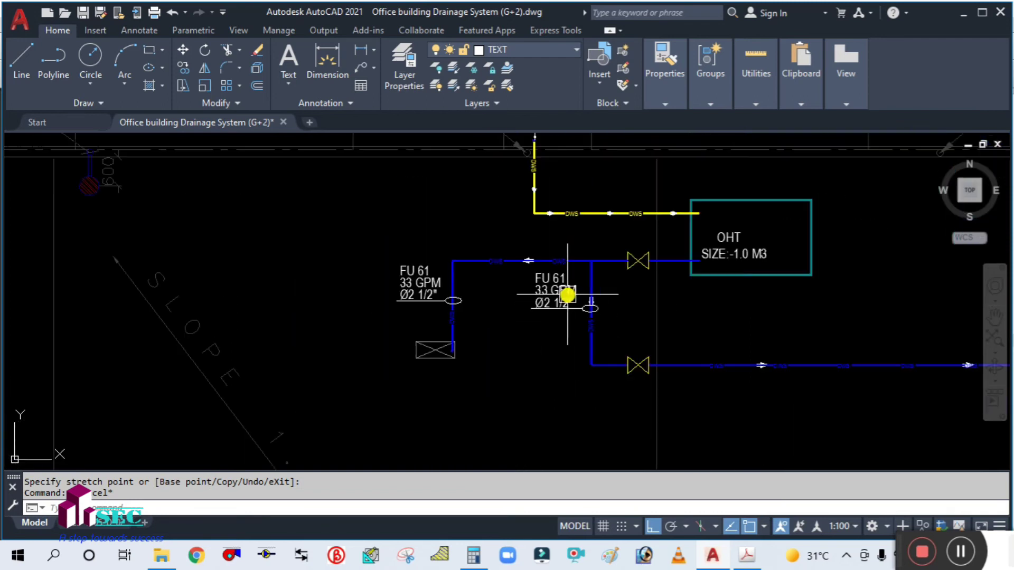
pyautogui.moveTo(223, 324); pyautogui.dragTo(563, 299, button='middle')
pyautogui.scroll(-5, 312, 317)
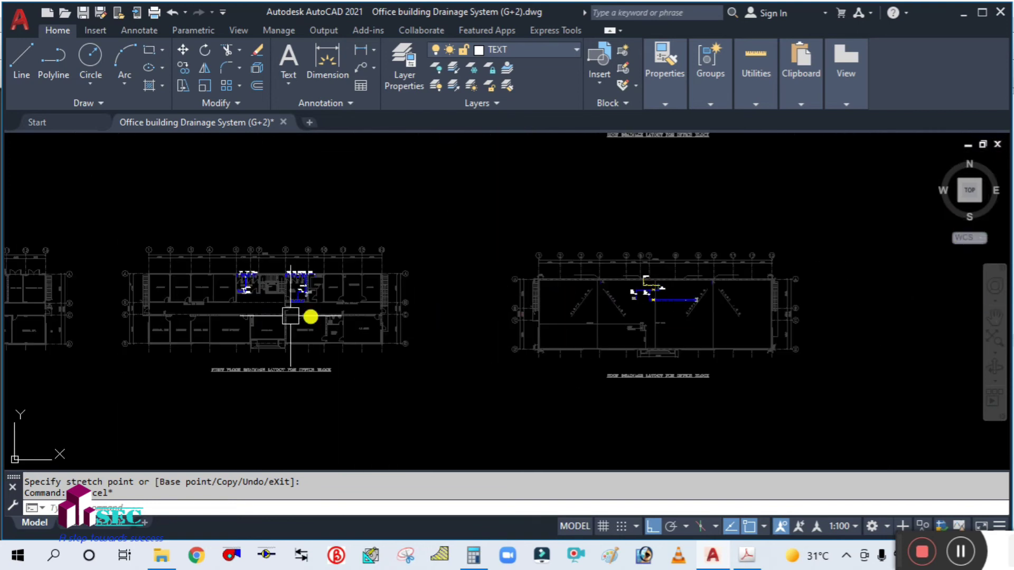
pyautogui.scroll(2, 528, 264)
pyautogui.scroll(2, 441, 248)
pyautogui.scroll(5, 383, 248)
pyautogui.scroll(3, 310, 262)
pyautogui.scroll(2, 305, 265)
pyautogui.scroll(-2, 384, 321)
pyautogui.scroll(-2, 385, 321)
pyautogui.moveTo(324, 331); pyautogui.dragTo(464, 296, button='middle')
pyautogui.scroll(-2, 464, 297)
pyautogui.scroll(-1, 529, 275)
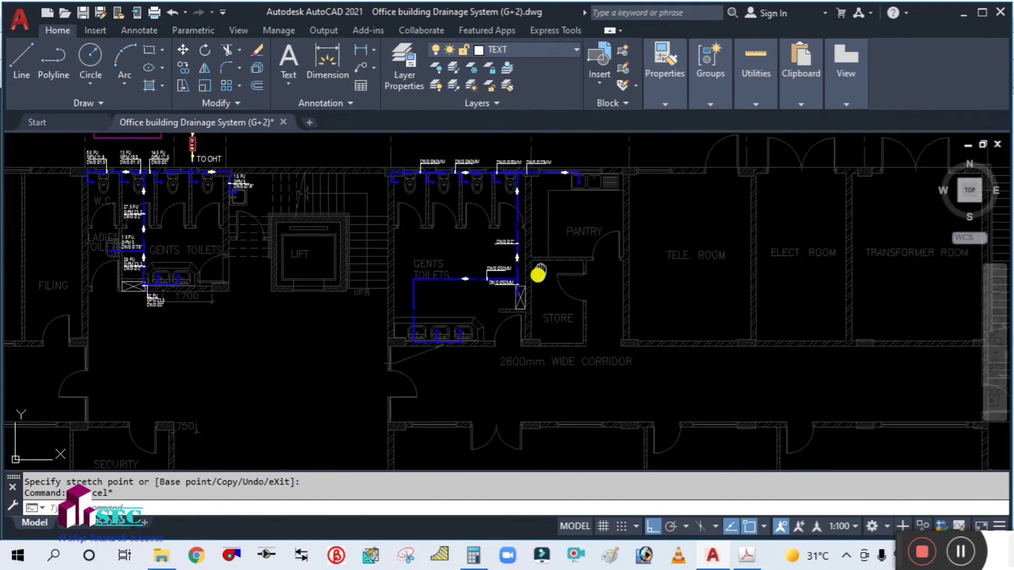
pyautogui.moveTo(535, 274); pyautogui.dragTo(533, 283, button='middle')
pyautogui.scroll(2, 530, 280)
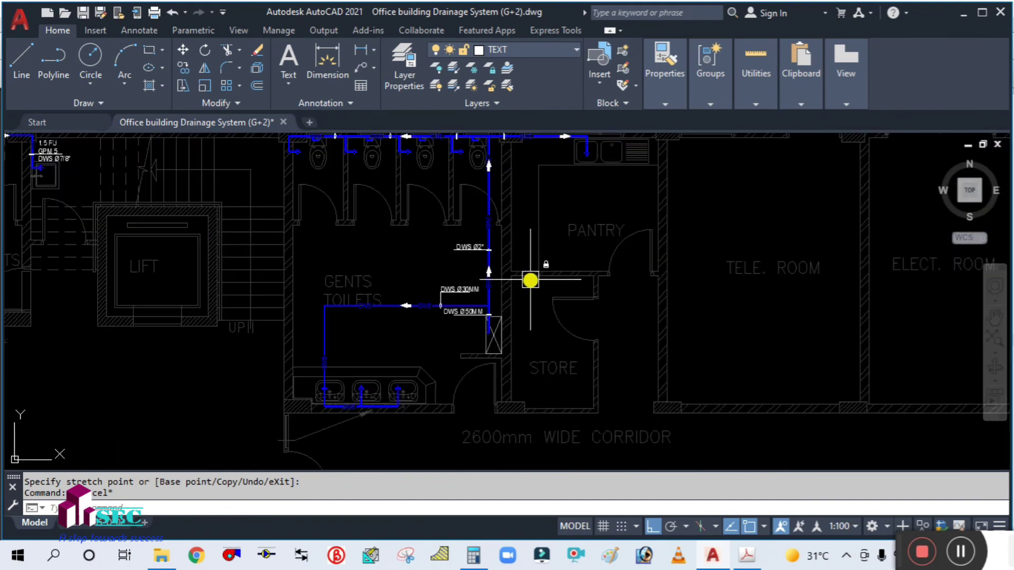
pyautogui.scroll(-2, 530, 279)
pyautogui.scroll(2, 470, 225)
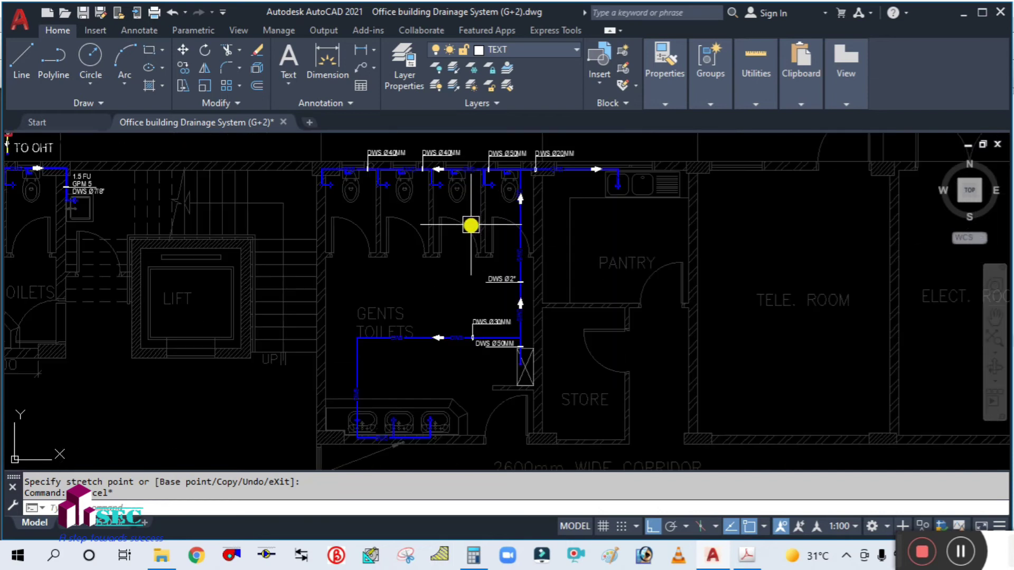
pyautogui.moveTo(411, 229); pyautogui.dragTo(423, 280, button='middle')
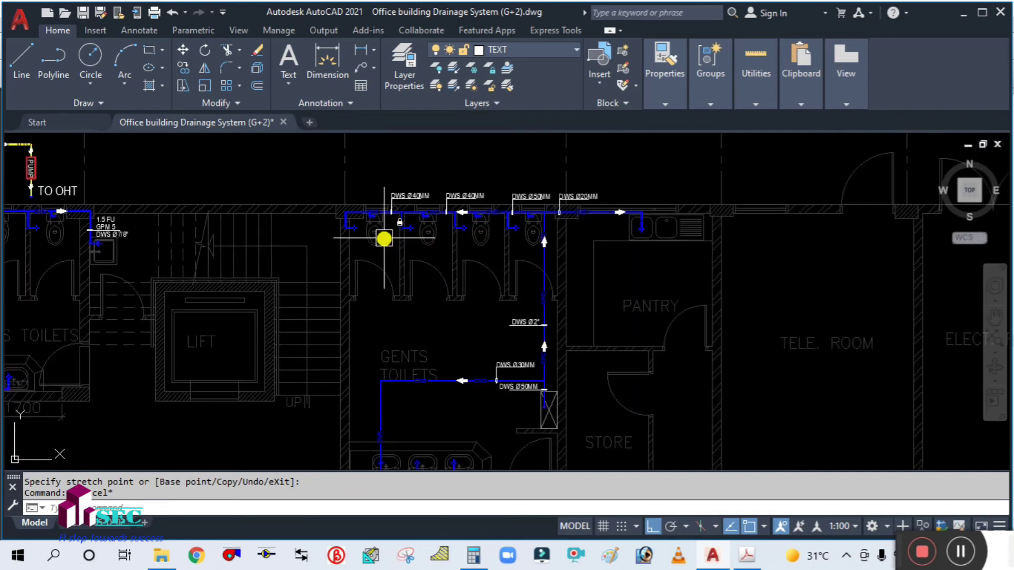
# Compare the DWS labels of the two toilet blocks and the pantry branch on the ground floor plan
pyautogui.scroll(2, 385, 235)
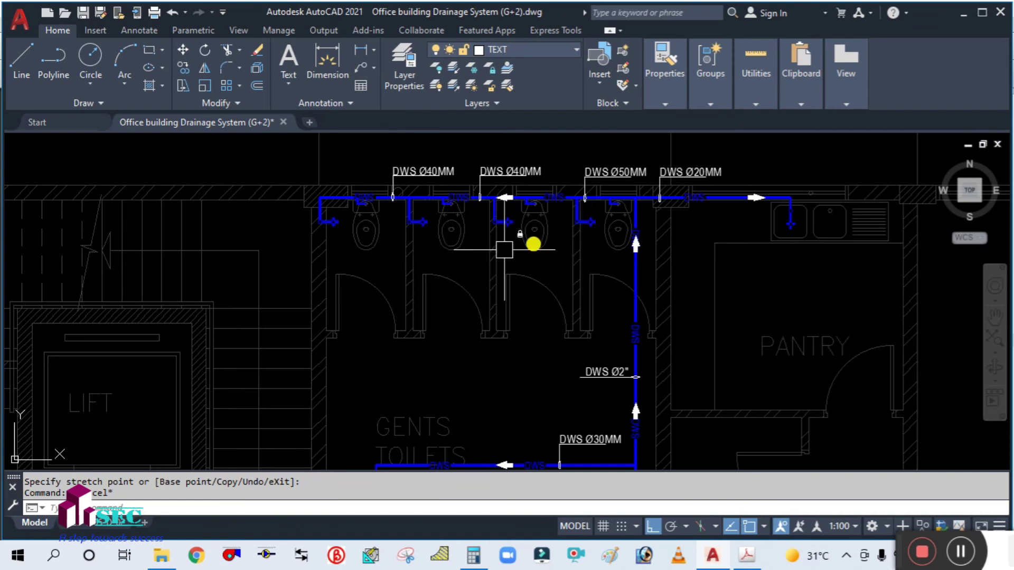
pyautogui.moveTo(482, 297); pyautogui.dragTo(501, 226, button='middle')
pyautogui.scroll(-2, 500, 226)
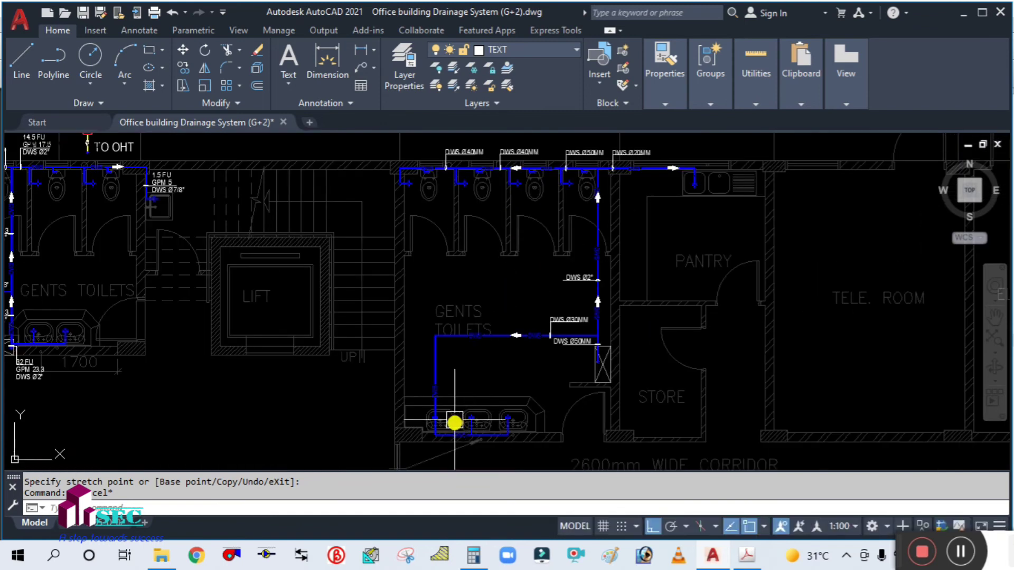
pyautogui.moveTo(454, 422); pyautogui.dragTo(453, 391, button='middle')
pyautogui.scroll(-2, 452, 384)
pyautogui.scroll(2, 233, 317)
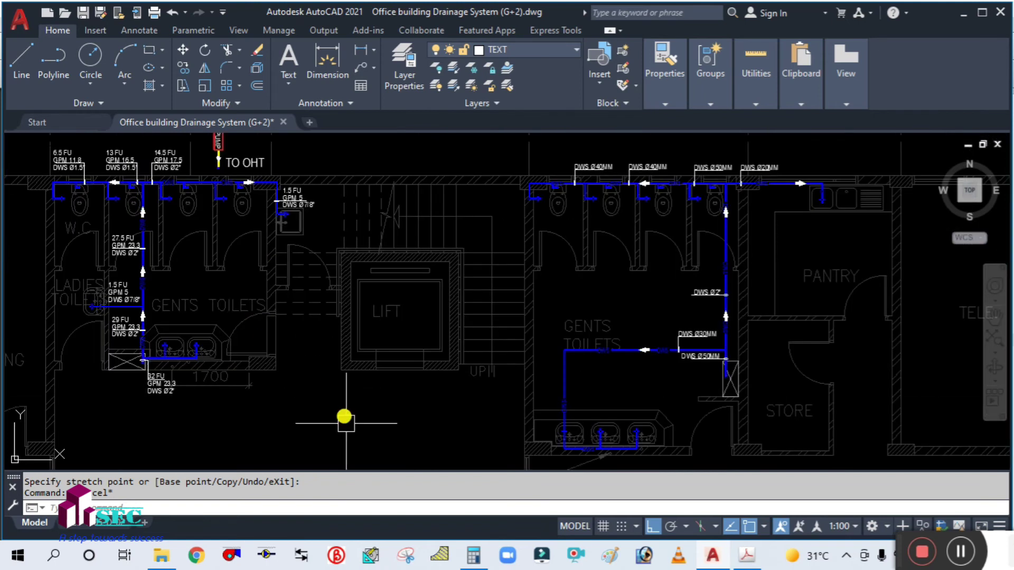
pyautogui.moveTo(294, 381); pyautogui.dragTo(349, 413, button='middle')
pyautogui.scroll(2, 253, 188)
pyautogui.scroll(-2, 260, 204)
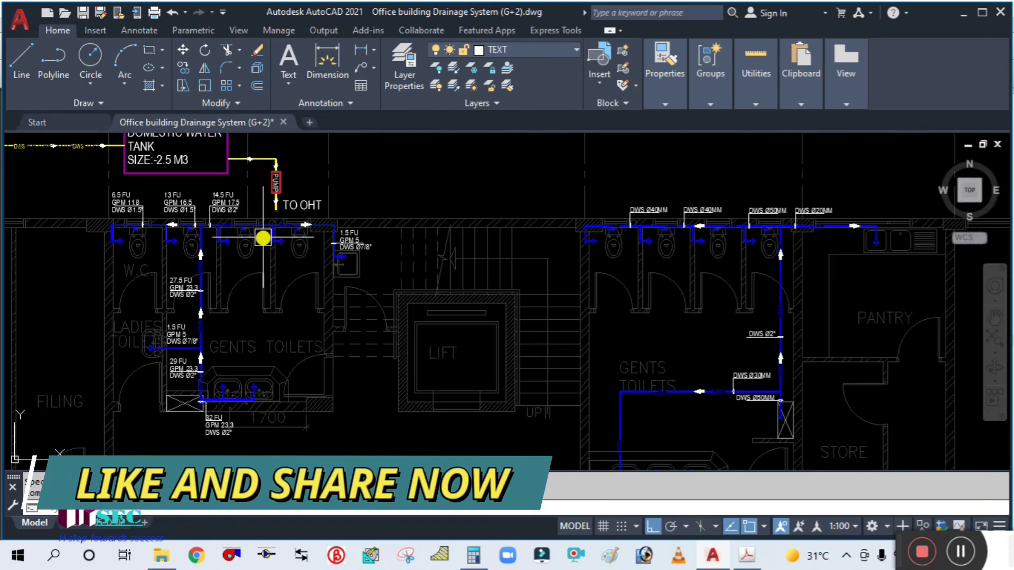
pyautogui.scroll(2, 354, 227)
pyautogui.moveTo(279, 310); pyautogui.dragTo(322, 295, button='middle')
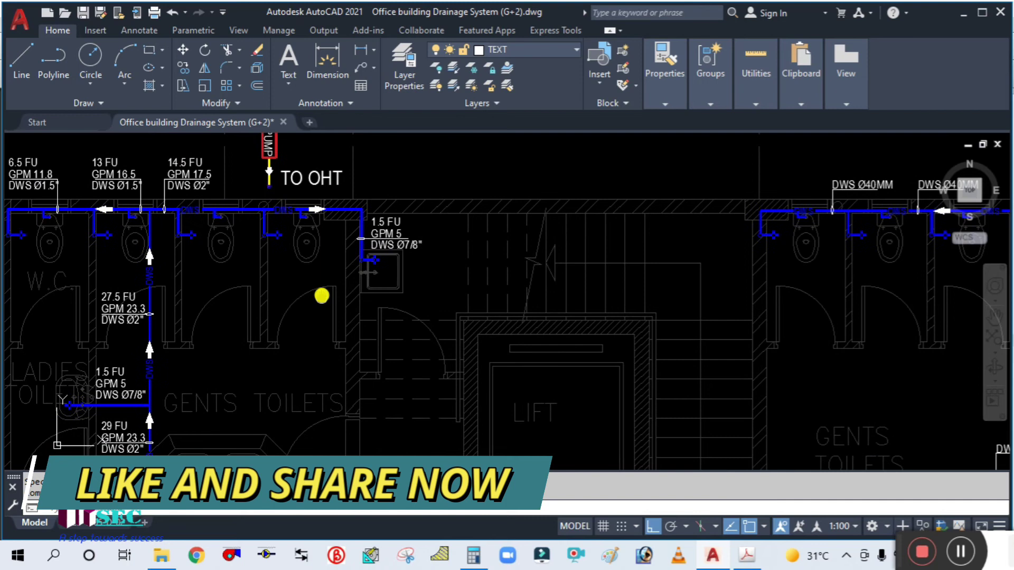
pyautogui.moveTo(233, 260)
pyautogui.mouseDown(button='middle')
pyautogui.moveTo(294, 287)
pyautogui.moveTo(355, 292)
pyautogui.moveTo(378, 274)
pyautogui.moveTo(389, 322)
pyautogui.moveTo(366, 297)
pyautogui.mouseUp(button='middle')
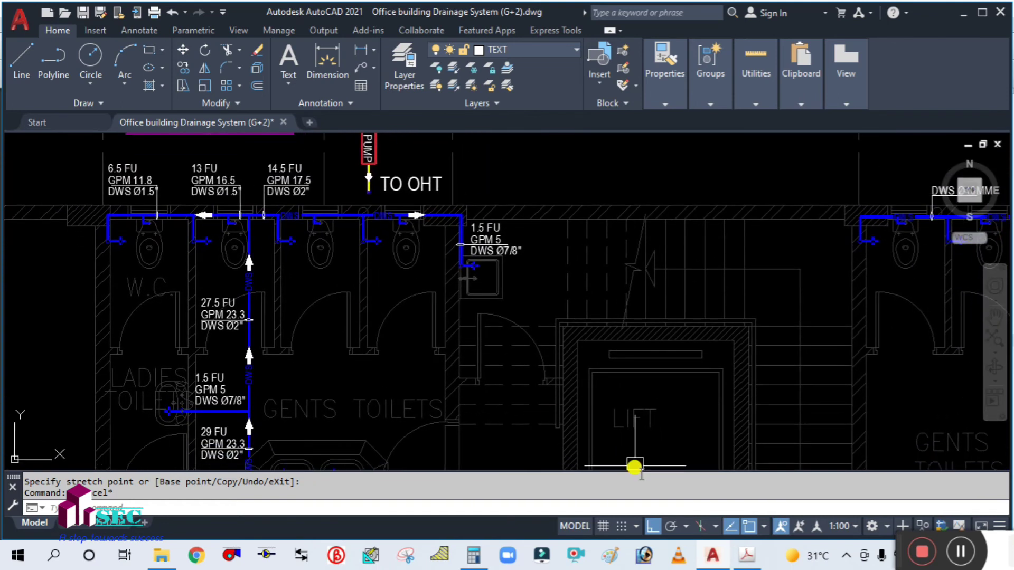
# Open the Cold WATER DEMAND & PIPE SIZE workbook from the SEPTIC TANK-IPC folder and select the Water Closet quantity
pyautogui.click(744, 551)
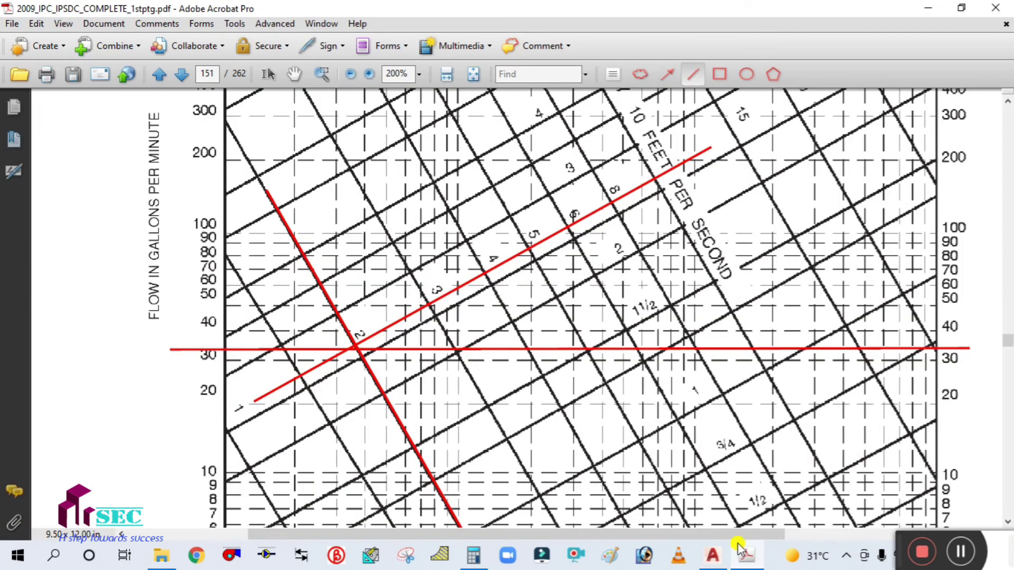
pyautogui.click(744, 557)
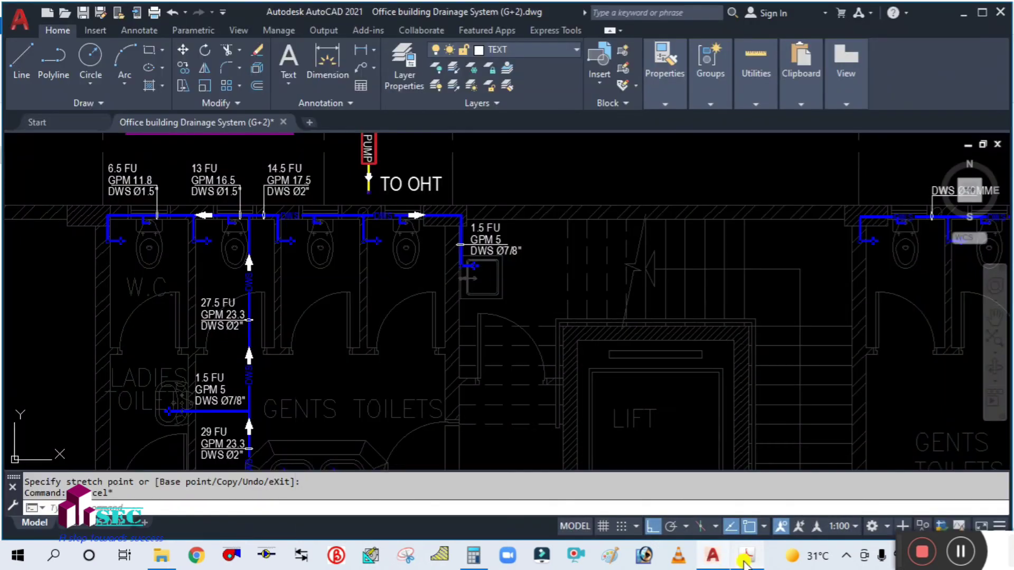
pyautogui.click(162, 556)
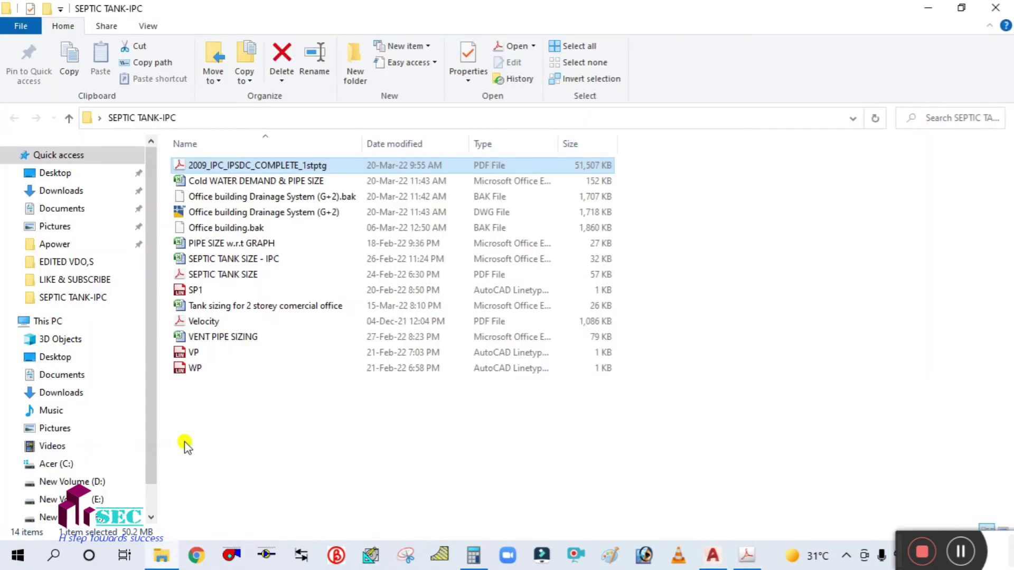
pyautogui.click(208, 180)
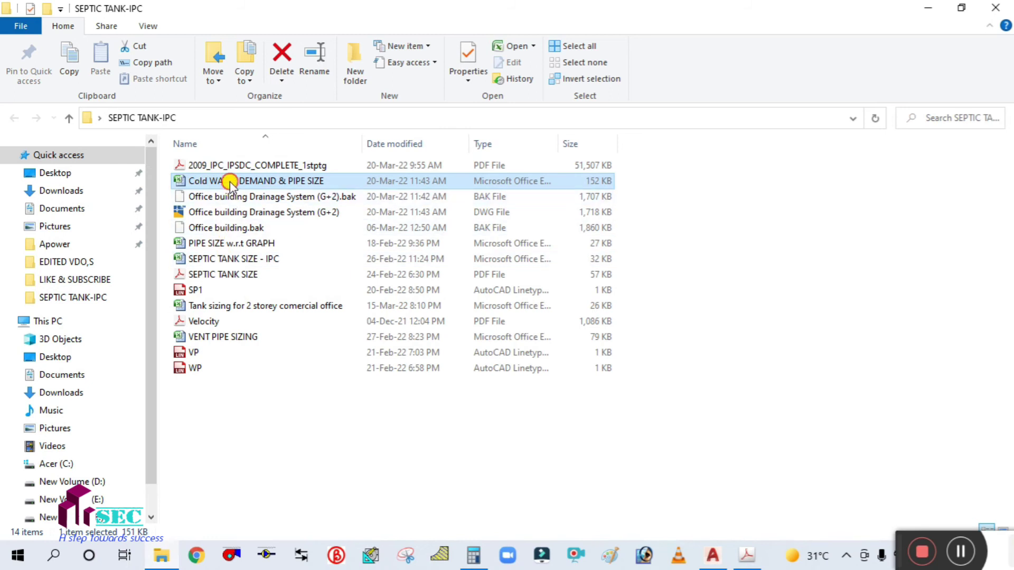
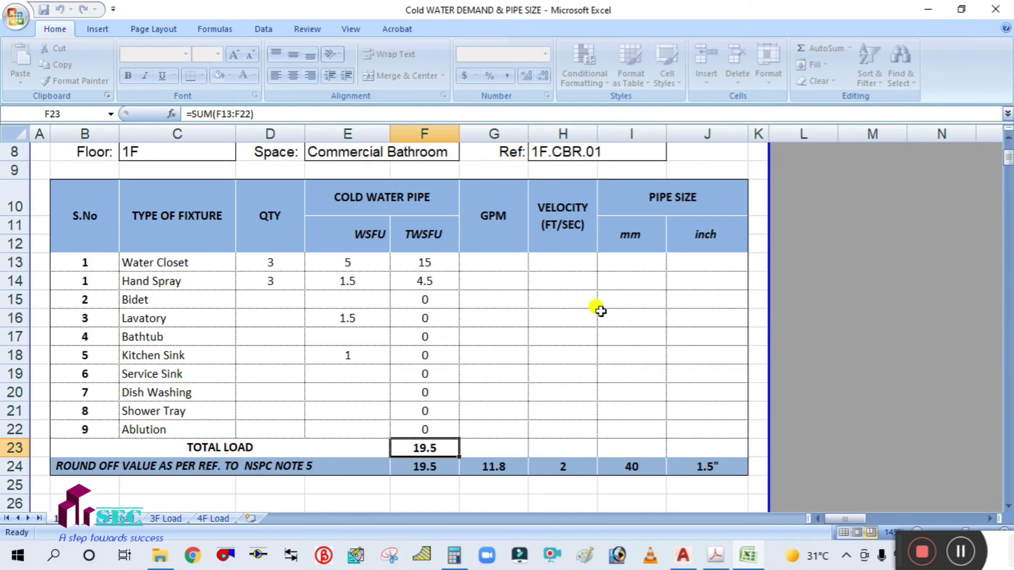
pyautogui.click(292, 300)
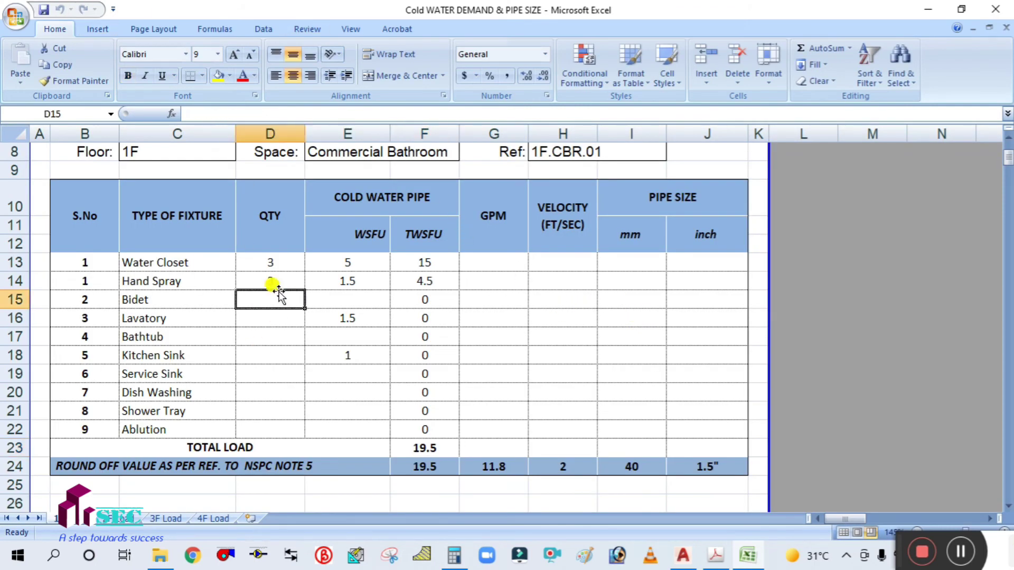
pyautogui.click(269, 261)
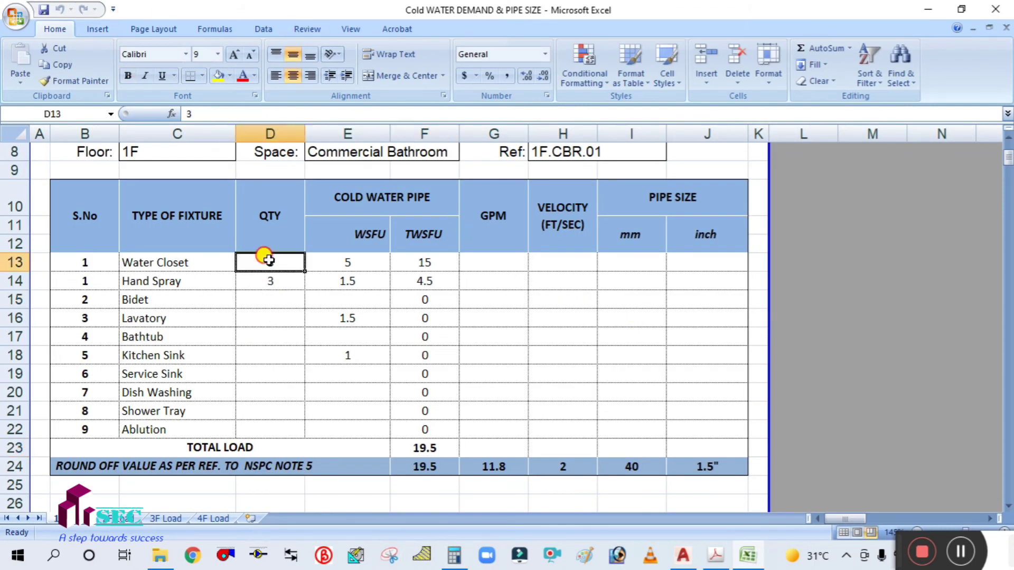
# Switch to AutoCAD and examine the ground-floor gents toilets and pantry to count the fixtures on their DWS pipes
pyautogui.click(683, 555)
pyautogui.scroll(-3, 641, 328)
pyautogui.moveTo(667, 334); pyautogui.dragTo(449, 325, button='middle')
pyautogui.scroll(3, 479, 283)
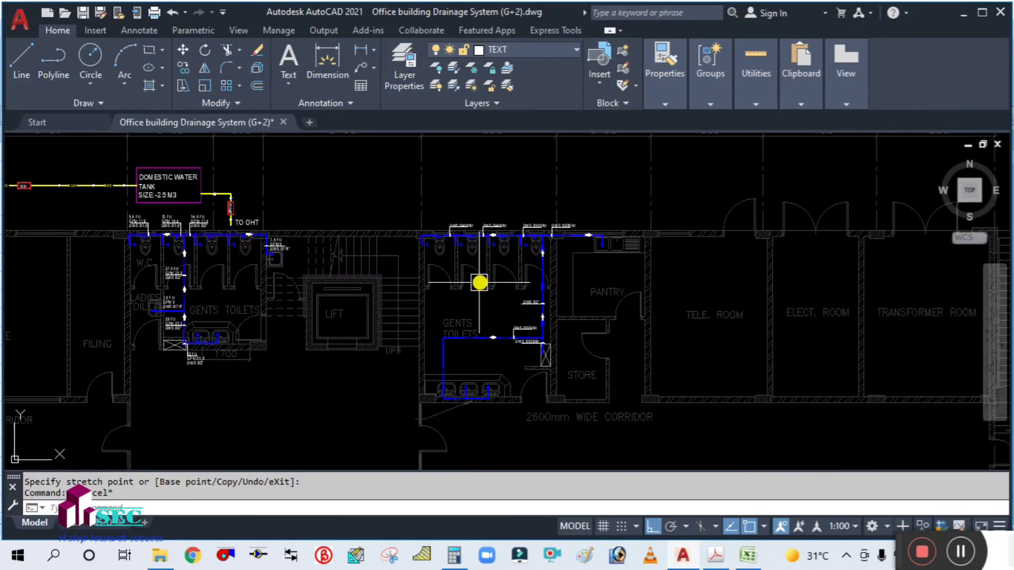
pyautogui.scroll(2, 479, 283)
pyautogui.scroll(1, 482, 272)
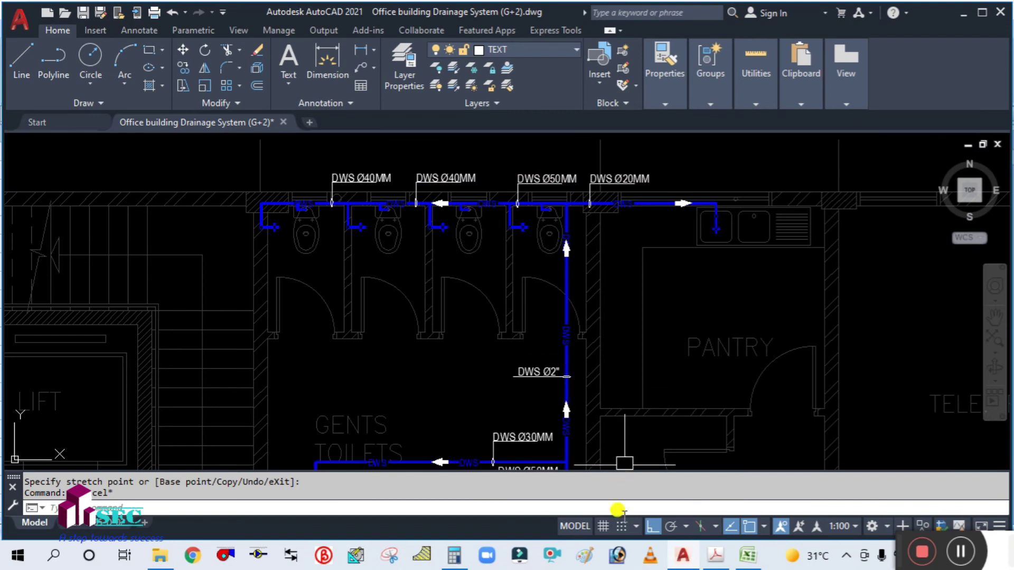
pyautogui.moveTo(484, 445); pyautogui.dragTo(482, 362, button='middle')
pyautogui.scroll(-3, 484, 362)
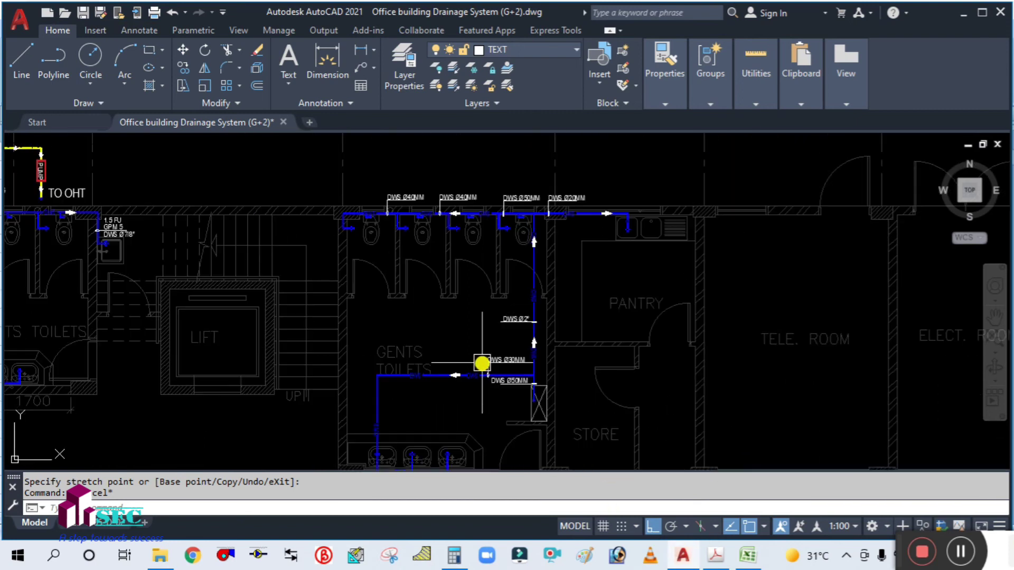
pyautogui.scroll(1, 501, 402)
# Switch to Excel and set the quantities to 4 water closets, 4 hand sprays, 2 lavatories and 1 kitchen sink
pyautogui.click(747, 555)
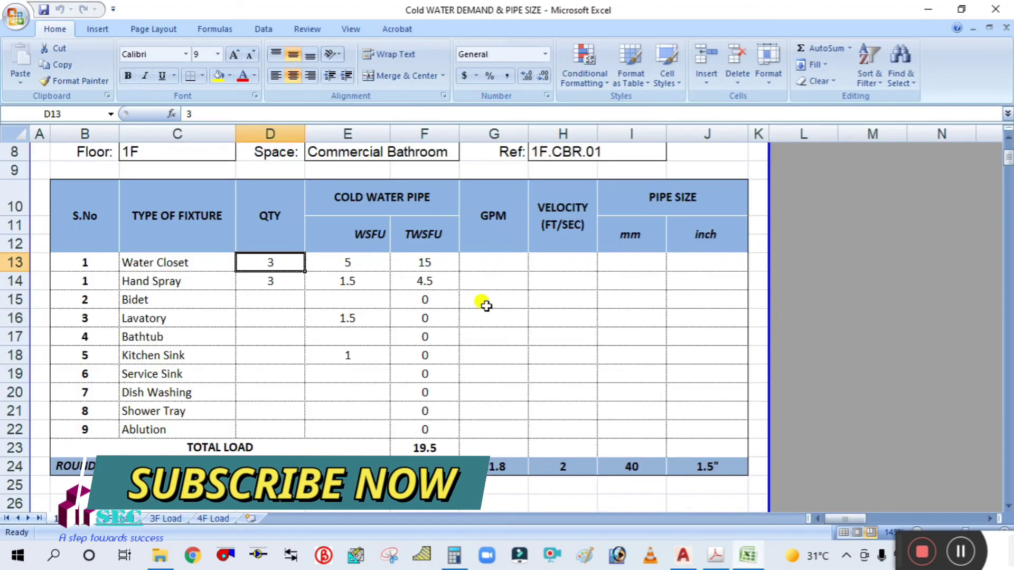
pyautogui.write('4')
pyautogui.press('Return')
pyautogui.write('4')
pyautogui.press('Return')
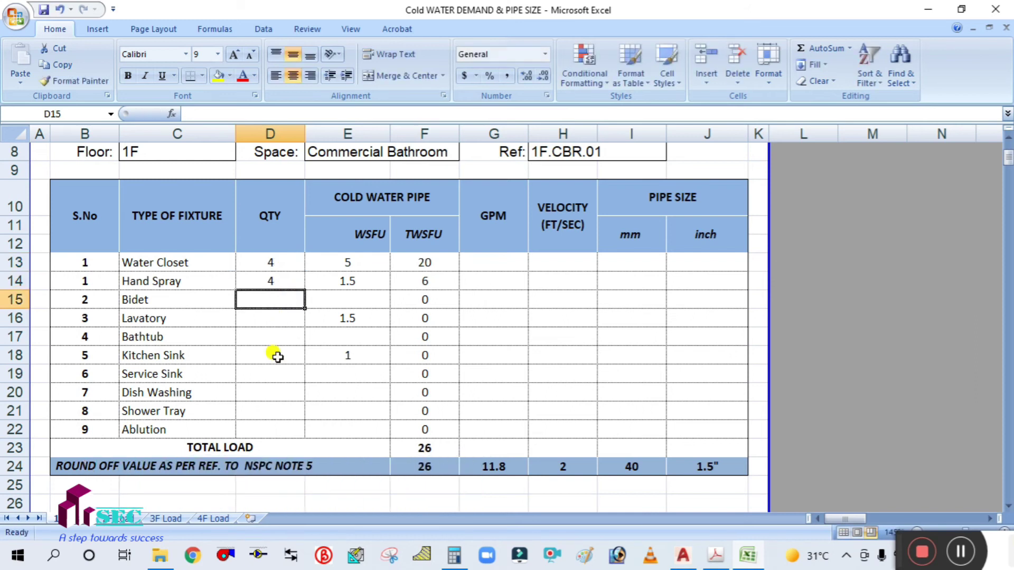
pyautogui.press('Return')
pyautogui.write('2')
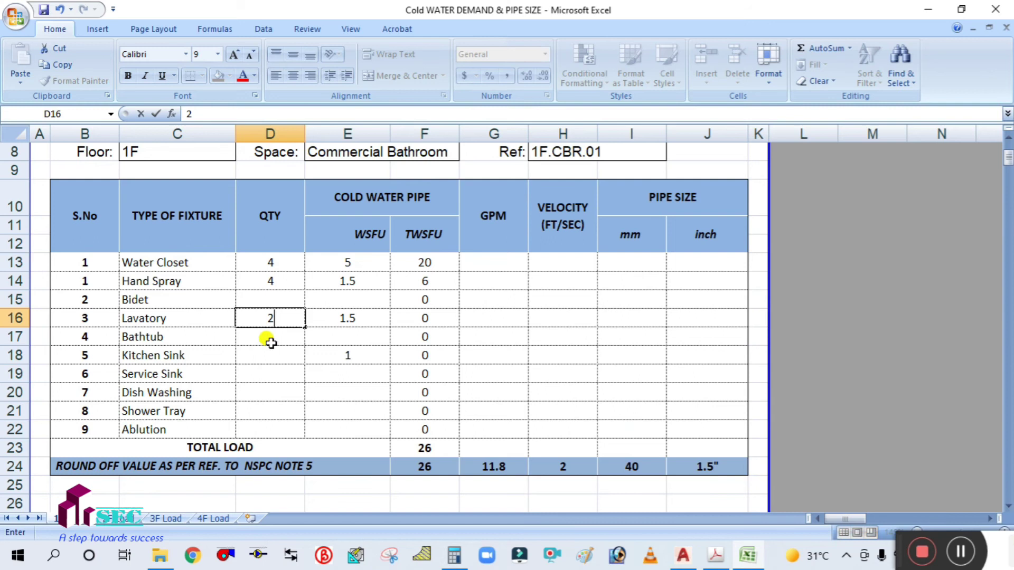
pyautogui.press('Return')
pyautogui.click(266, 364)
pyautogui.write('1')
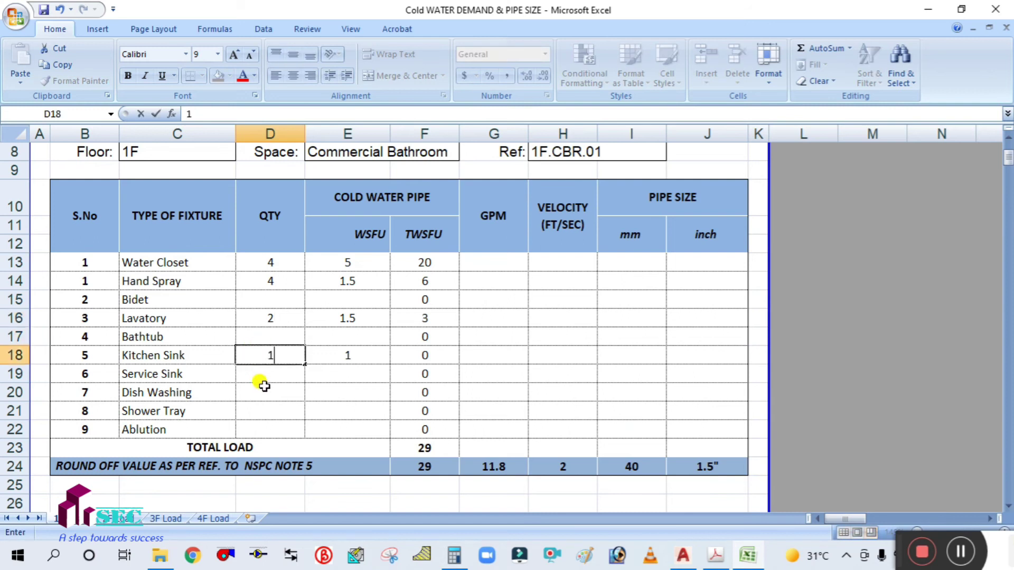
pyautogui.click(265, 386)
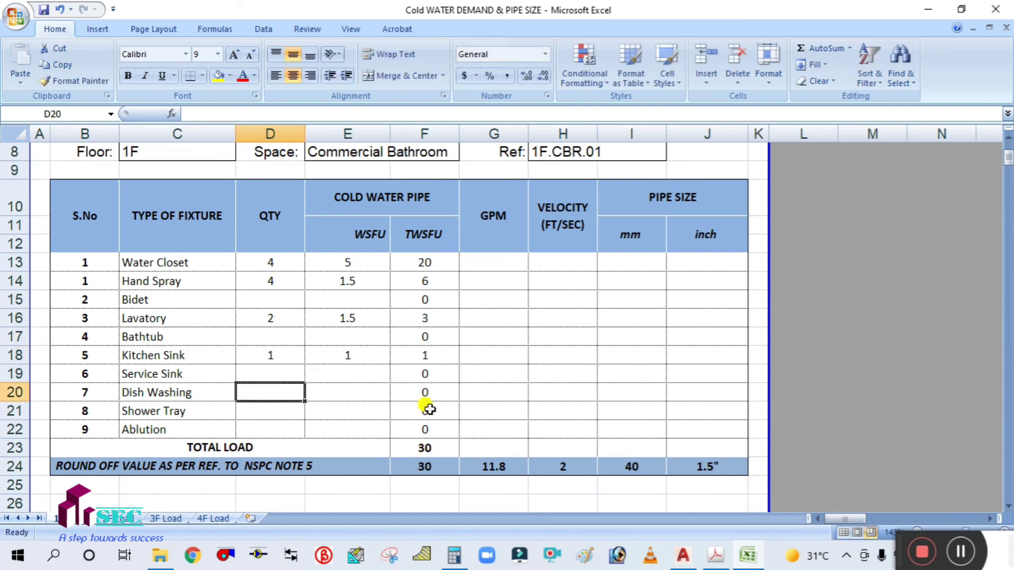
# Check the first-floor gents toilets in AutoCAD, and set the Water Closet and Hand Spray quantities to 8 each in Excel
pyautogui.click(696, 557)
pyautogui.scroll(-5, 550, 378)
pyautogui.scroll(3, 335, 317)
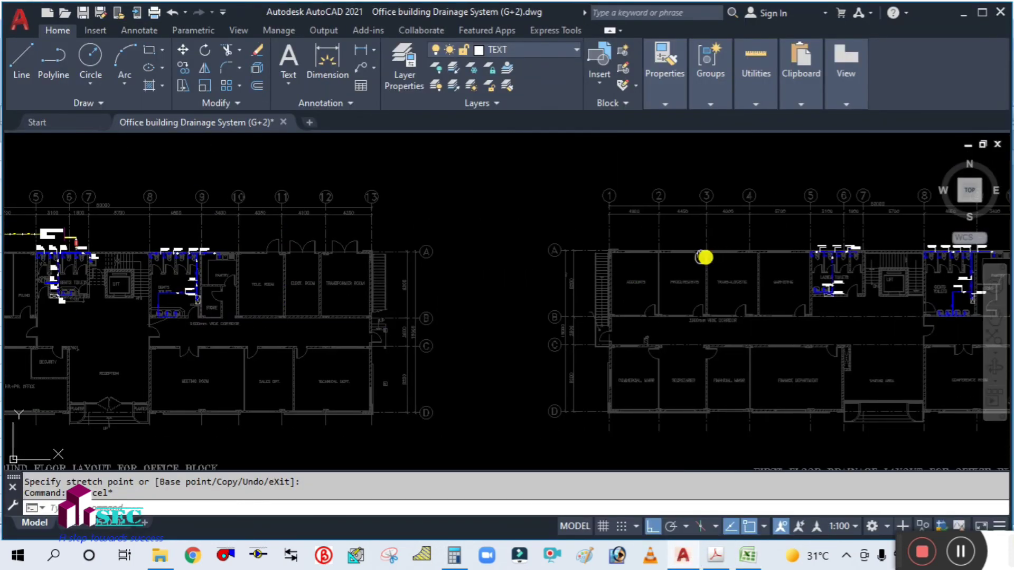
pyautogui.scroll(5, 686, 254)
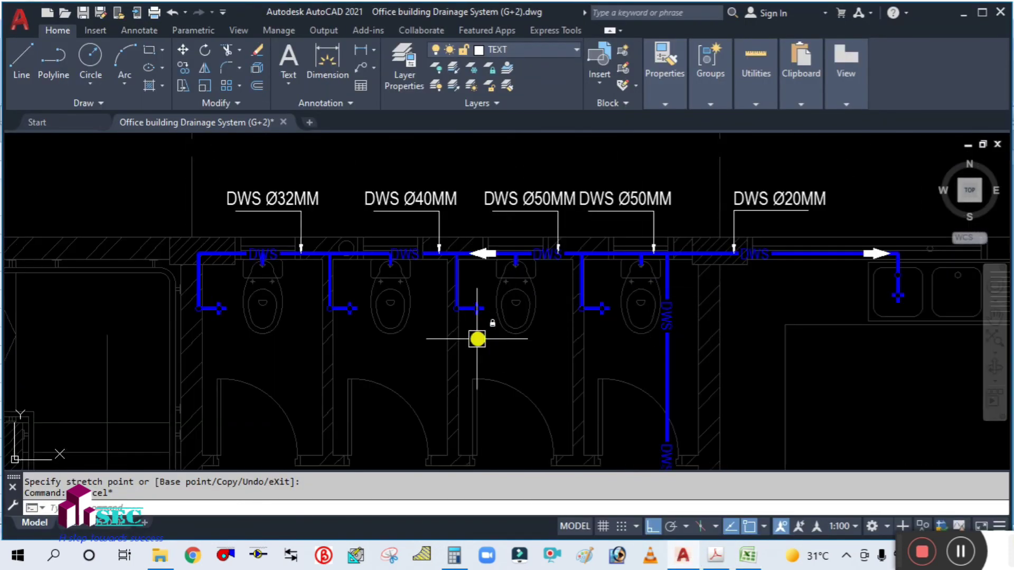
pyautogui.scroll(-4, 449, 316)
pyautogui.moveTo(479, 285)
pyautogui.mouseDown(button='middle')
pyautogui.moveTo(524, 292)
pyautogui.moveTo(547, 213)
pyautogui.mouseUp(button='middle')
pyautogui.scroll(-2, 536, 283)
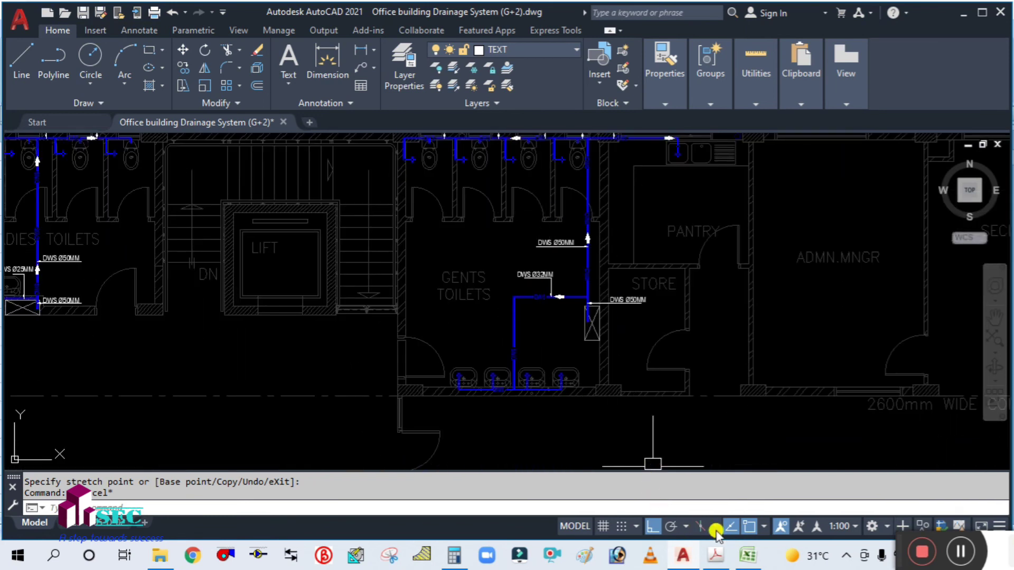
pyautogui.click(750, 559)
pyautogui.click(272, 259)
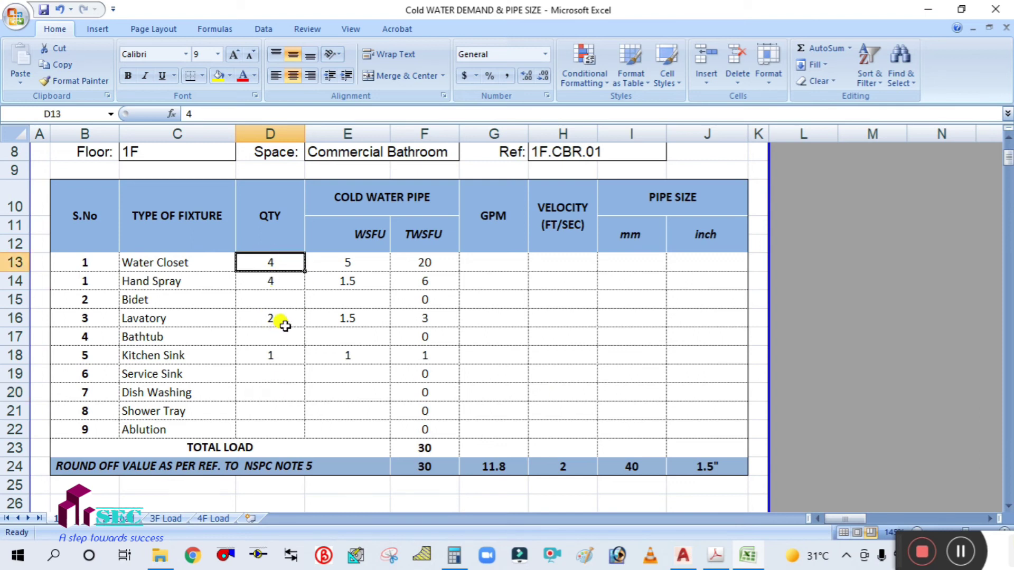
pyautogui.write('8')
pyautogui.click(285, 283)
pyautogui.write('8')
# Check the first-floor gents lavatories in AutoCAD, and set the Lavatory quantity to 6 and Kitchen Sink to 2 in Excel
pyautogui.click(277, 320)
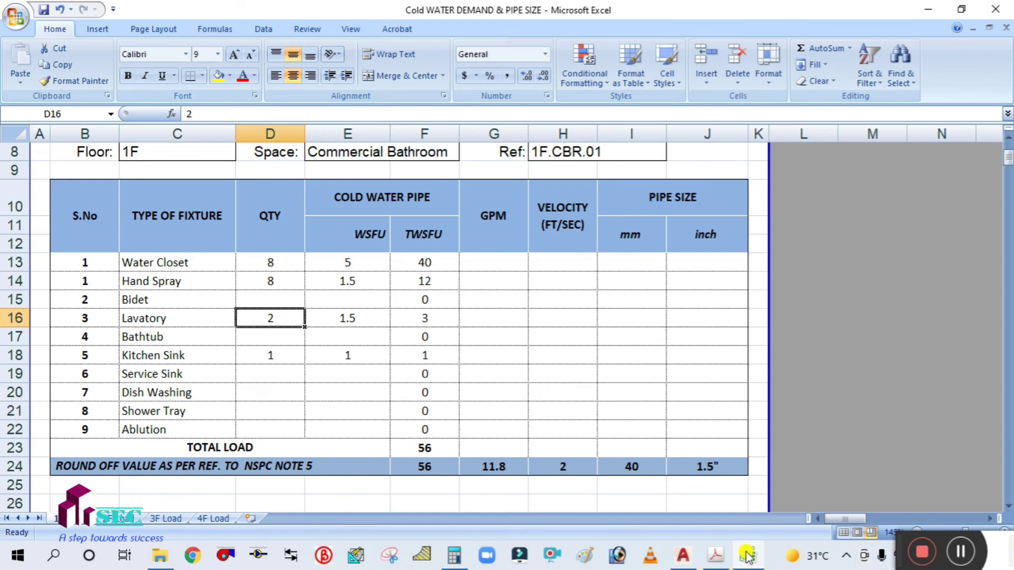
pyautogui.click(696, 559)
pyautogui.scroll(3, 542, 397)
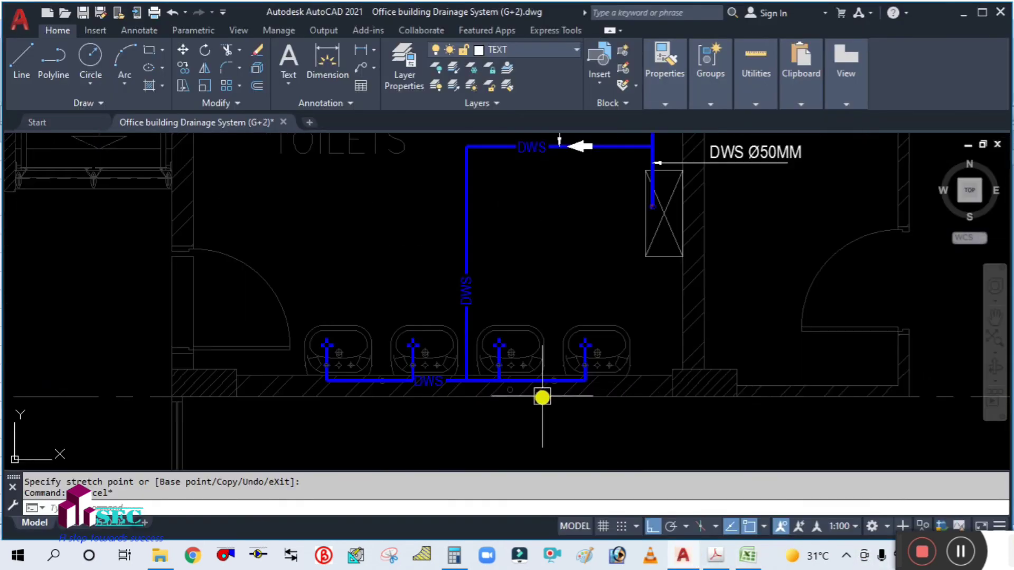
pyautogui.scroll(-3, 630, 434)
pyautogui.click(745, 556)
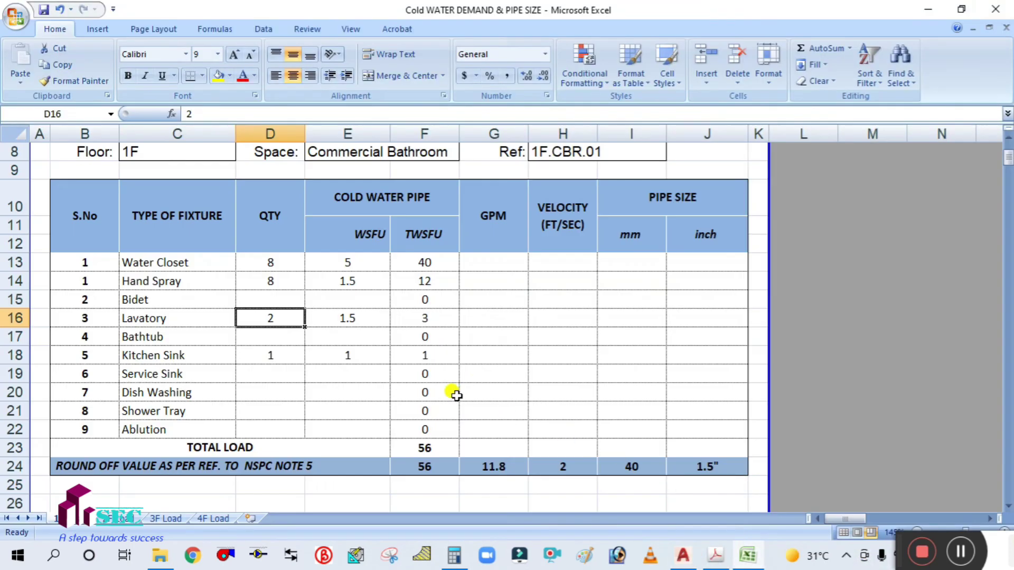
pyautogui.write('6')
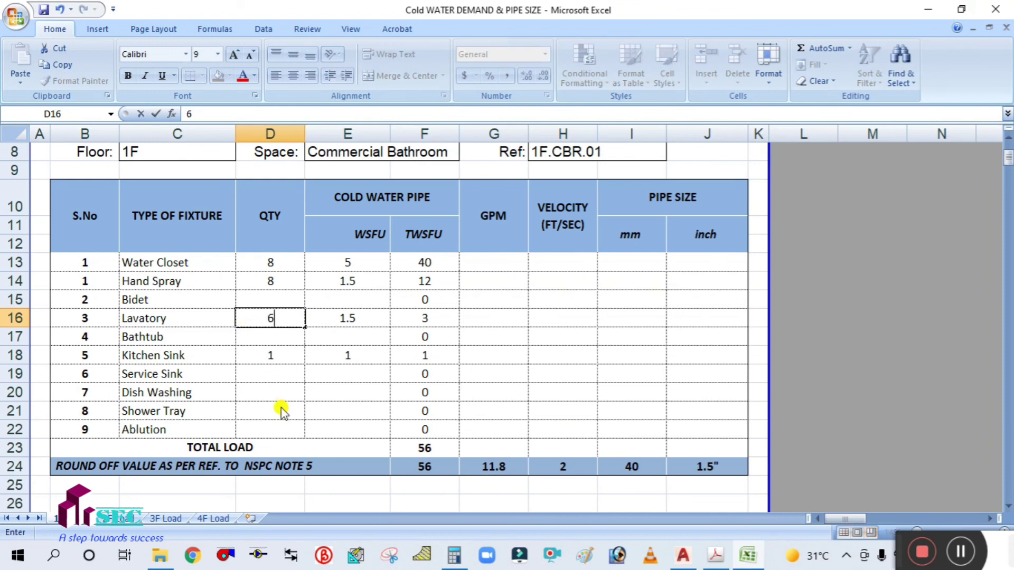
pyautogui.click(284, 356)
pyautogui.write('2')
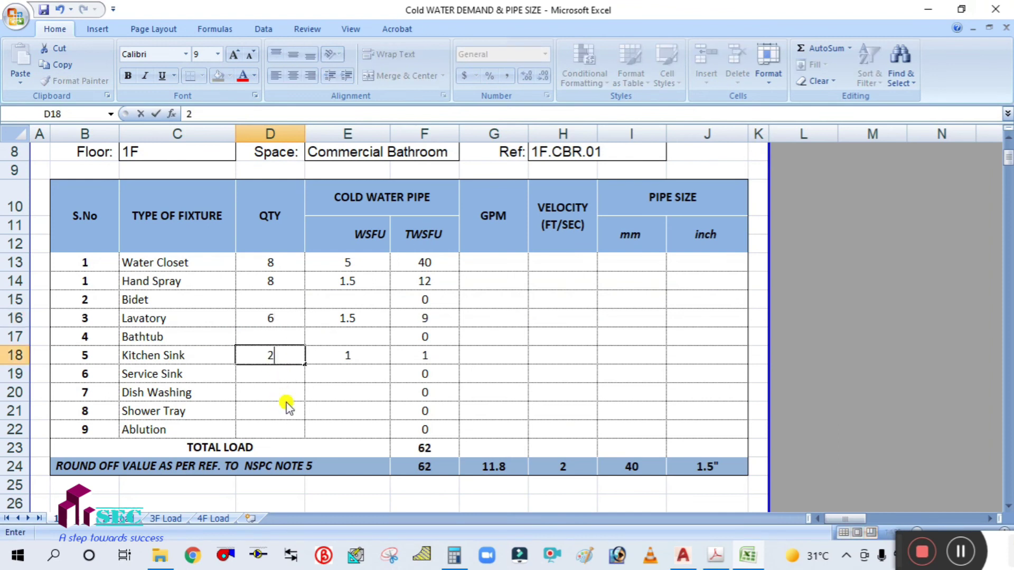
pyautogui.click(286, 403)
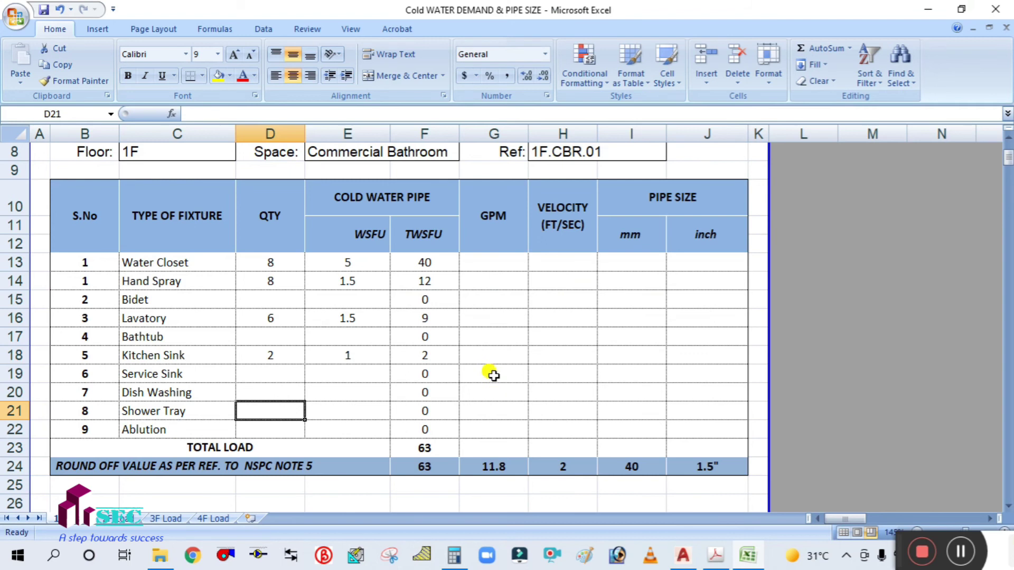
# Inspect the formula behind the total TWSFU load without changing it
pyautogui.click(979, 551)
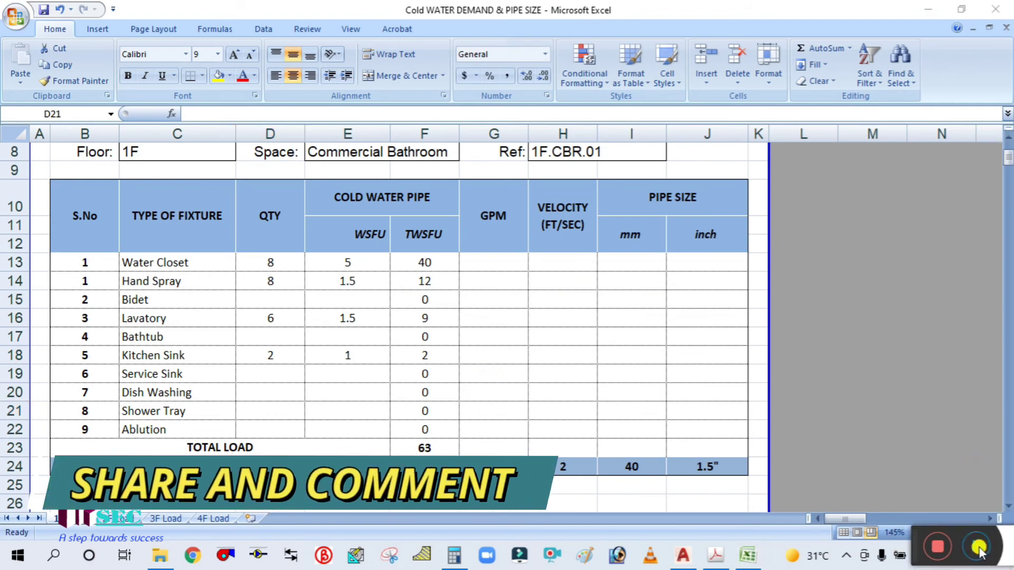
pyautogui.doubleClick(429, 449)
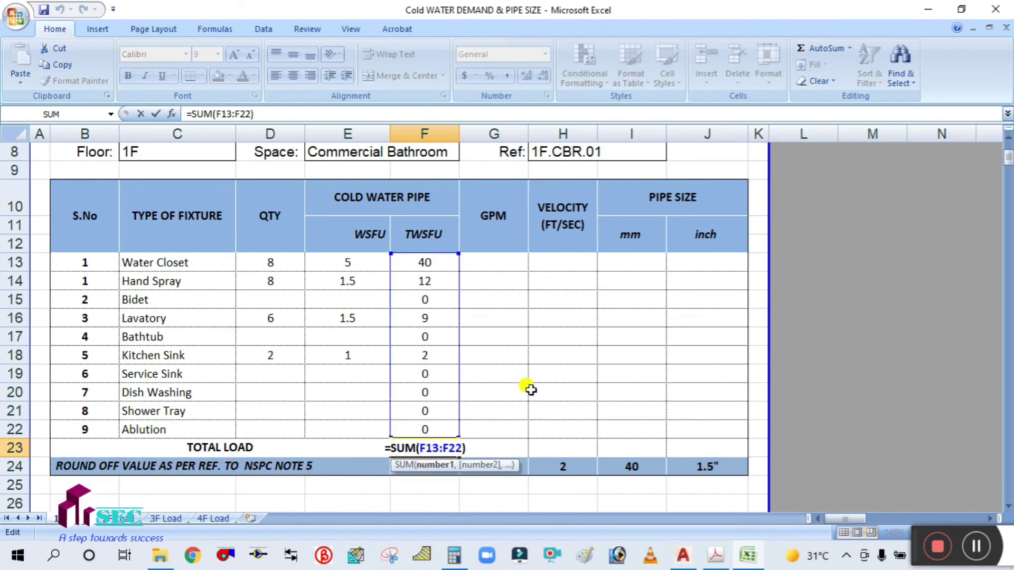
pyautogui.press('Escape')
# Switch to the IPC PDF and look up the gallons-per-minute demand for about 60 fixture units in Table E103.3(3)
pyautogui.click(715, 554)
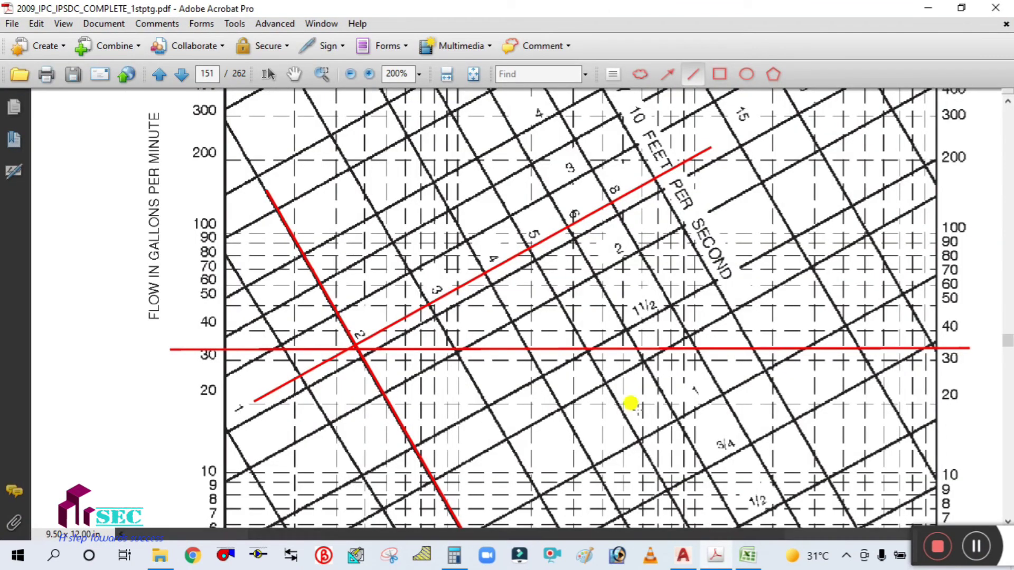
pyautogui.keyDown('ctrl'); pyautogui.scroll(-3, 206, 235); pyautogui.keyUp('ctrl')
pyautogui.scroll(6, 328, 253)
pyautogui.scroll(6, 328, 254)
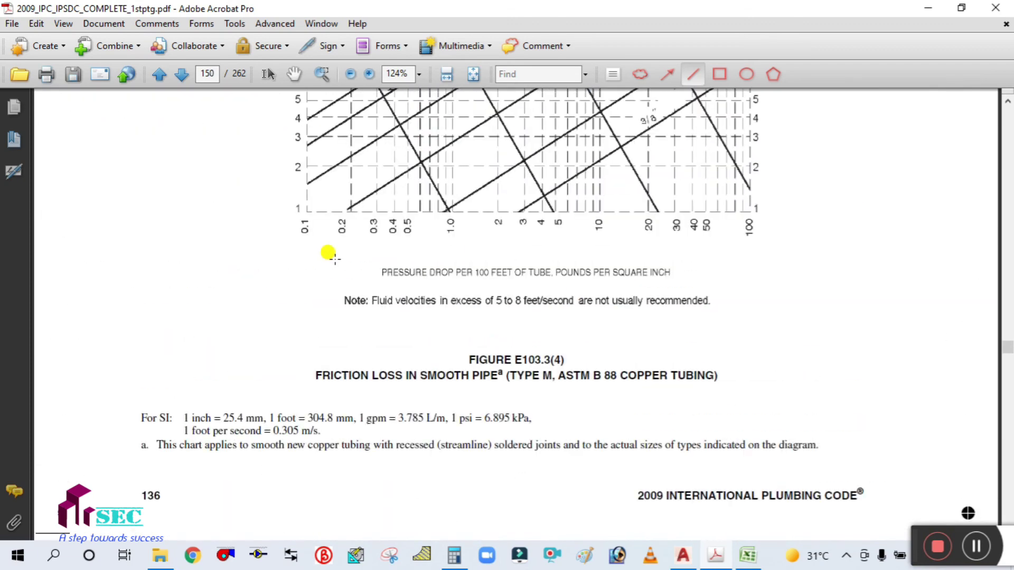
pyautogui.keyDown('ctrl'); pyautogui.scroll(-2, 328, 249); pyautogui.keyUp('ctrl')
pyautogui.scroll(10, 339, 242)
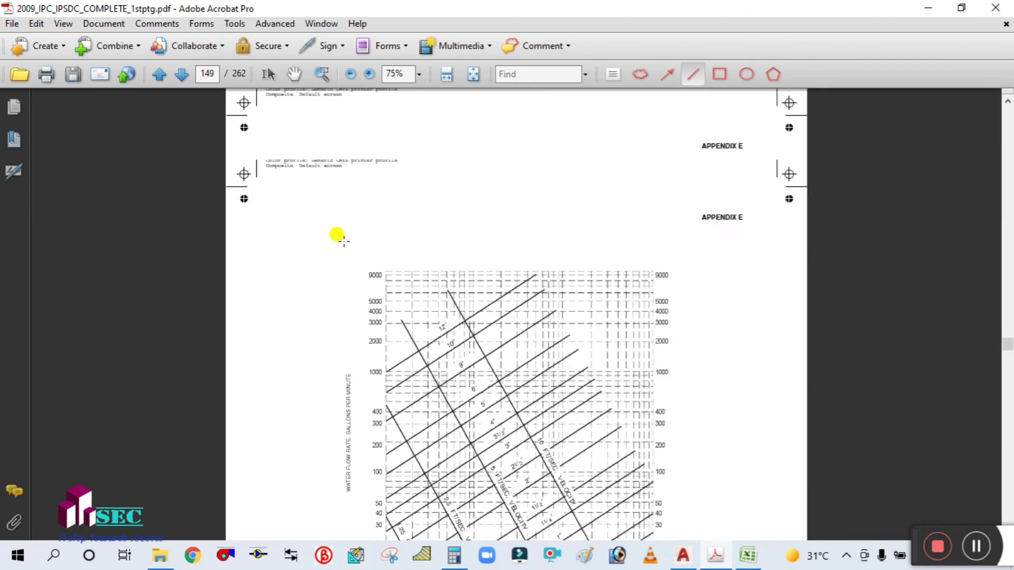
pyautogui.scroll(10, 338, 236)
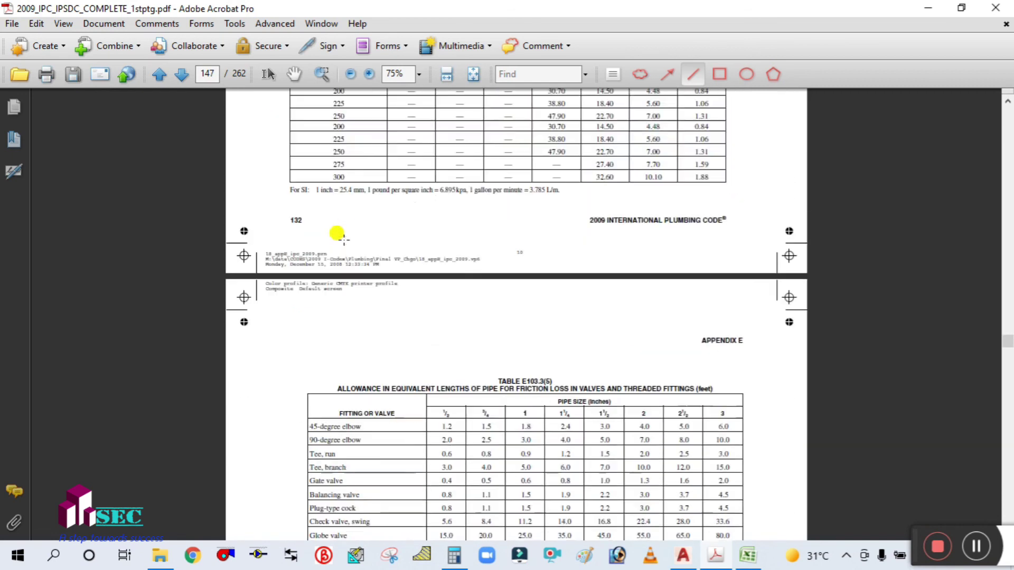
pyautogui.scroll(10, 339, 236)
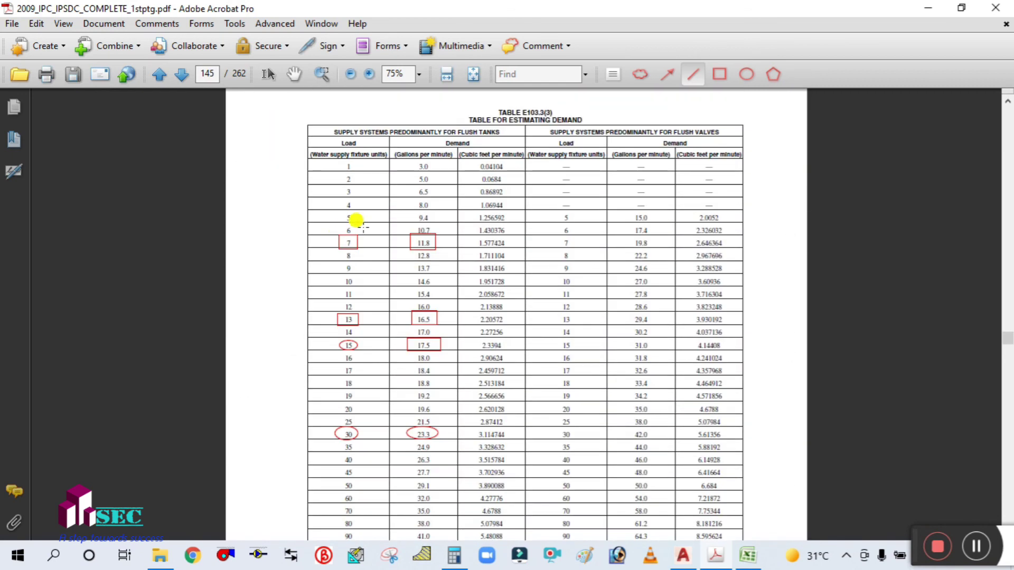
pyautogui.keyDown('ctrl'); pyautogui.scroll(1, 356, 220); pyautogui.keyUp('ctrl')
pyautogui.scroll(-1, 355, 206)
pyautogui.scroll(4, 355, 199)
pyautogui.scroll(-5, 355, 201)
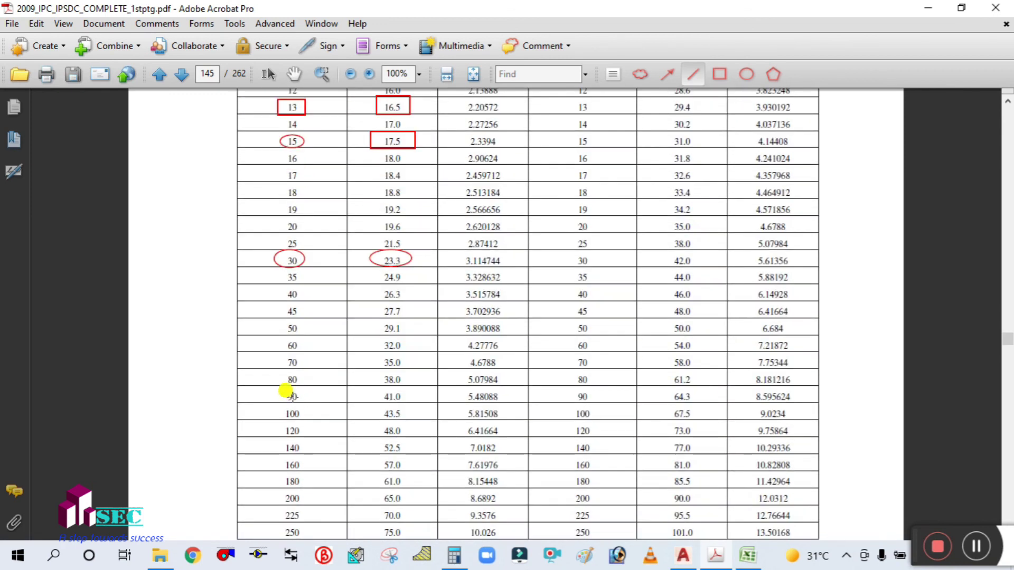
pyautogui.click(275, 23)
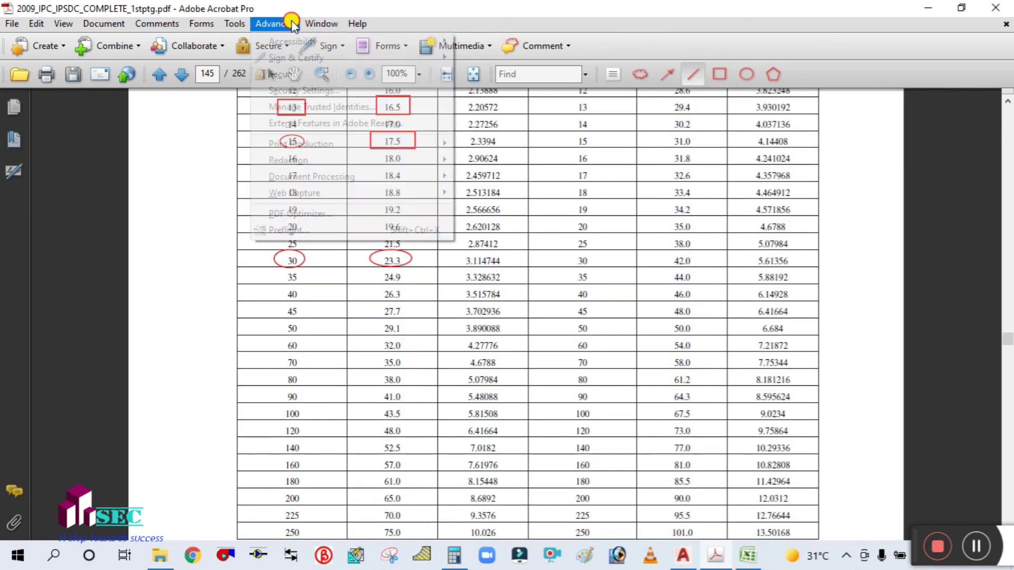
pyautogui.moveTo(264, 41)
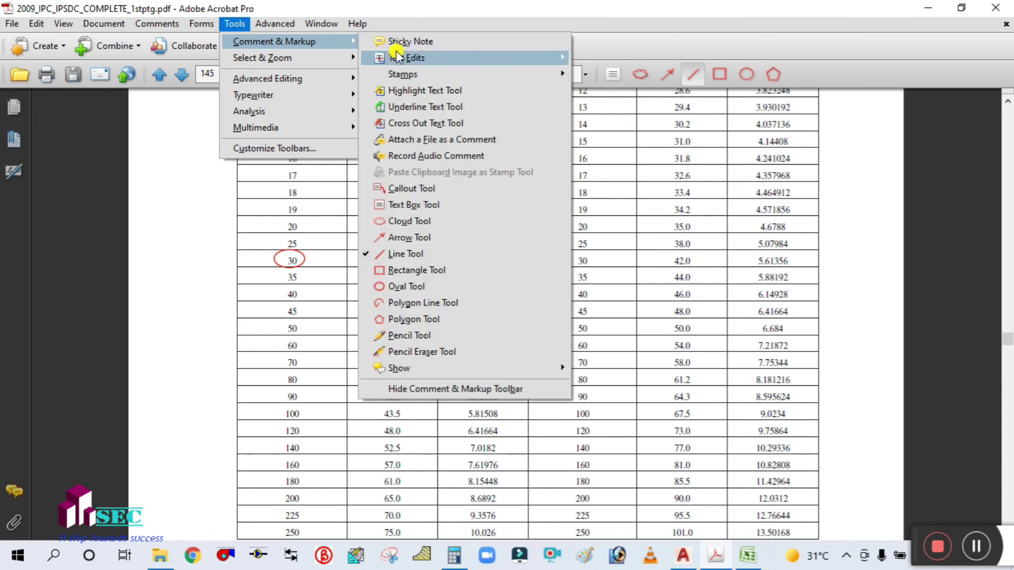
pyautogui.click(391, 224)
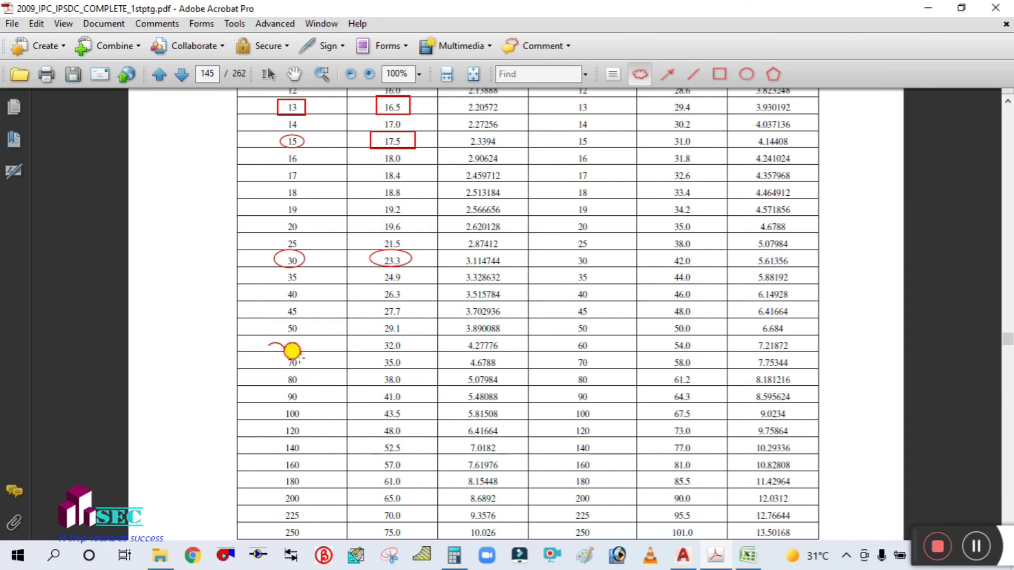
# Mark the 60 fixture-unit load in the flush tank column of Table E103.3(3) with a rectangle
pyautogui.click(239, 24)
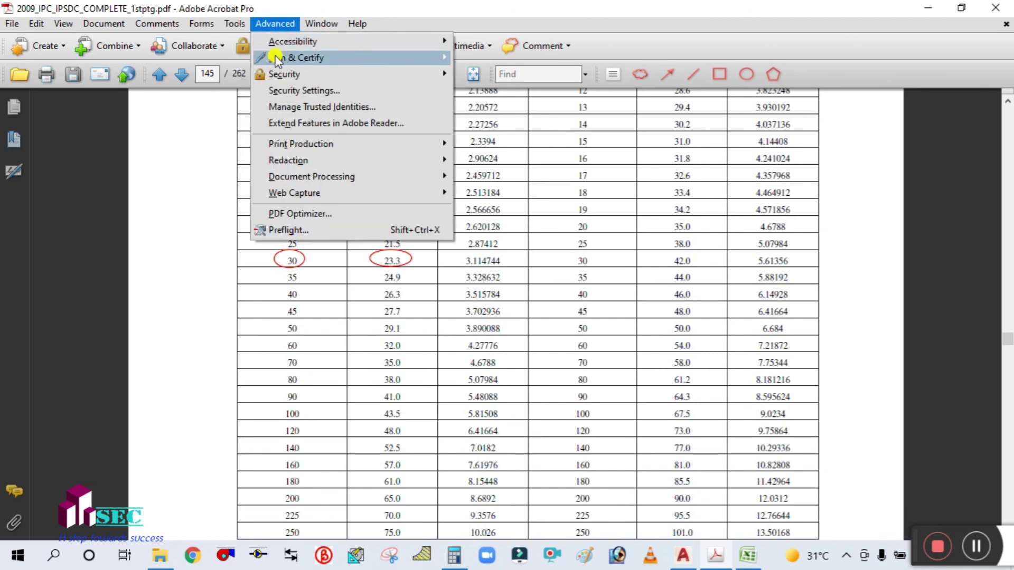
pyautogui.moveTo(277, 42)
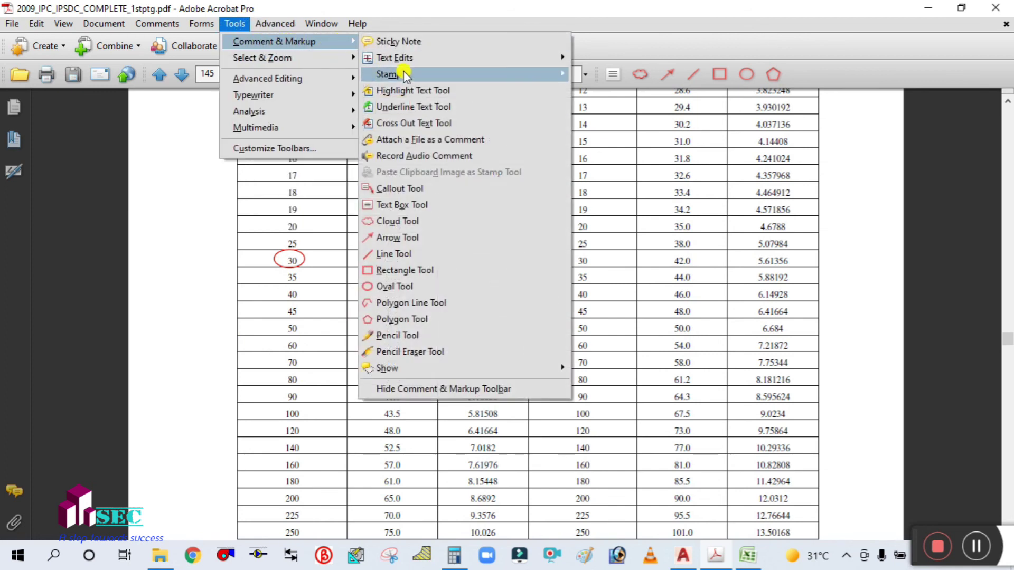
pyautogui.click(370, 270)
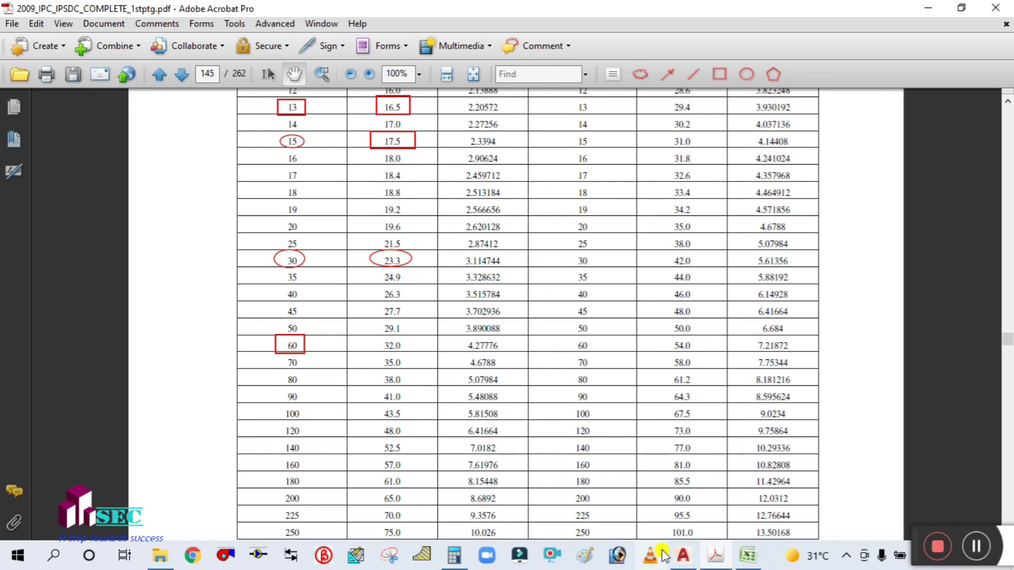
# Switch to AutoCAD and change the fixture-unit text of the roof riser label nearer the overhead tank to FU 63
pyautogui.click(688, 561)
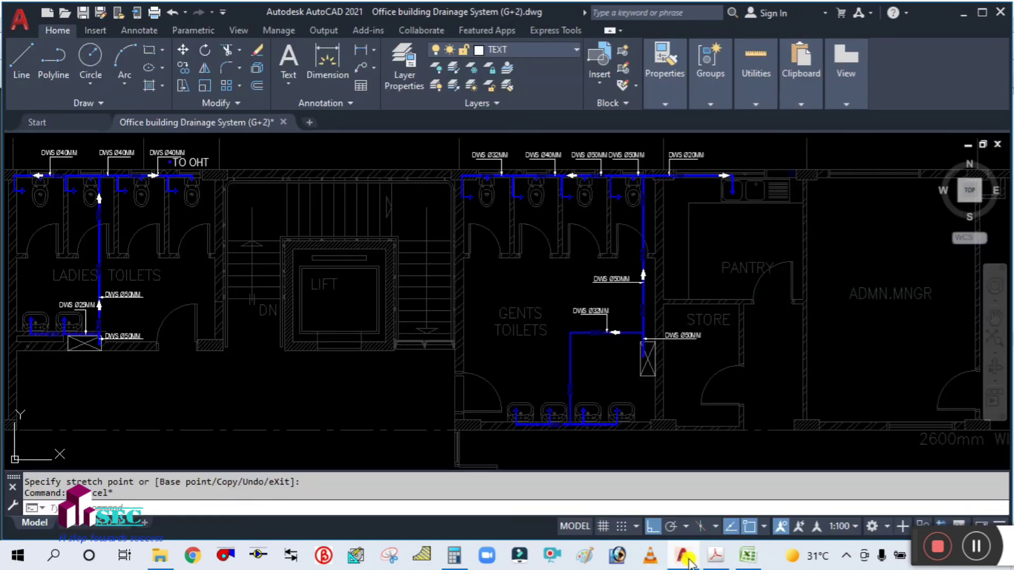
pyautogui.scroll(-5, 518, 317)
pyautogui.scroll(6, 722, 261)
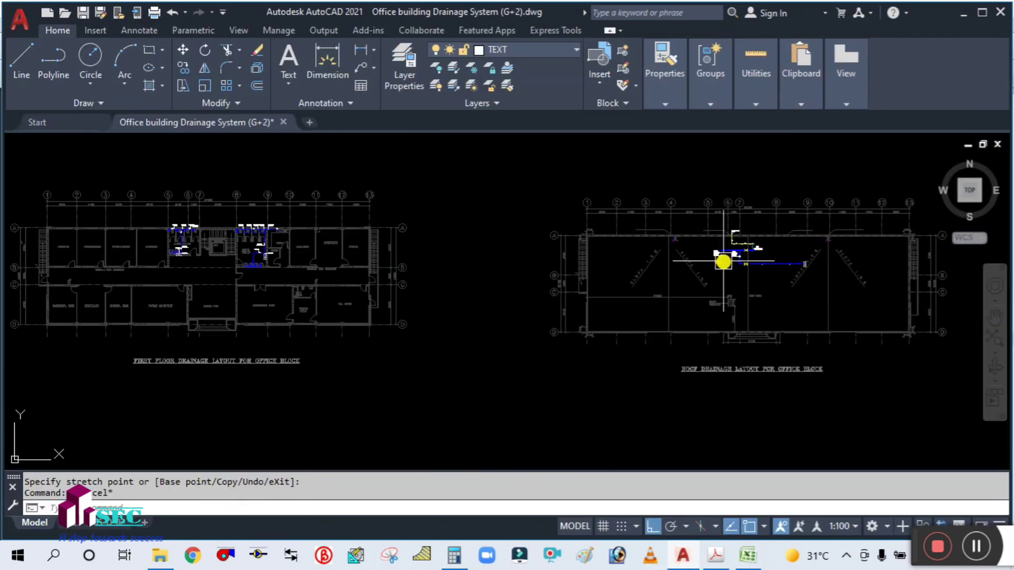
pyautogui.scroll(6, 572, 239)
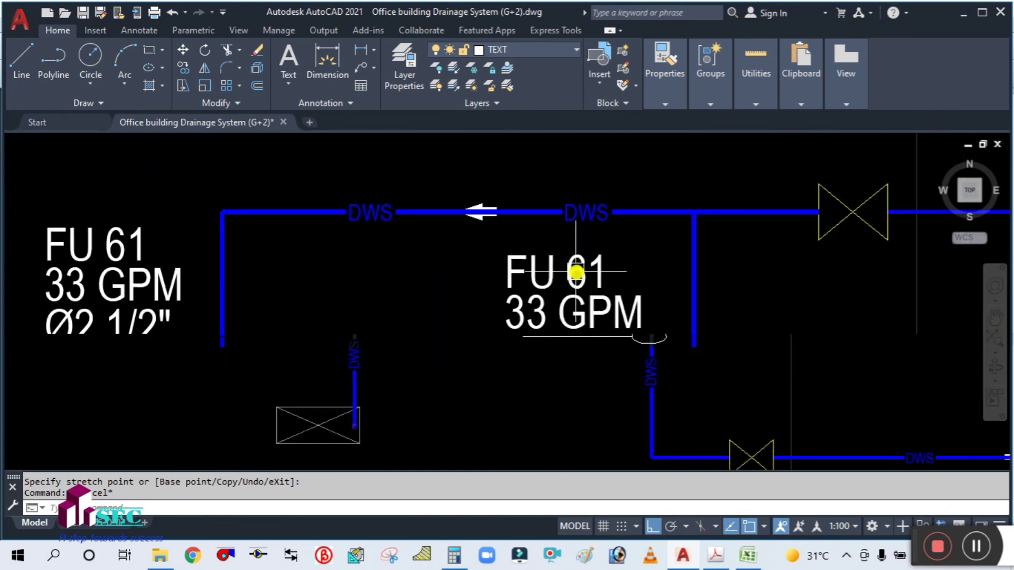
pyautogui.click(579, 268)
pyautogui.doubleClick(583, 269)
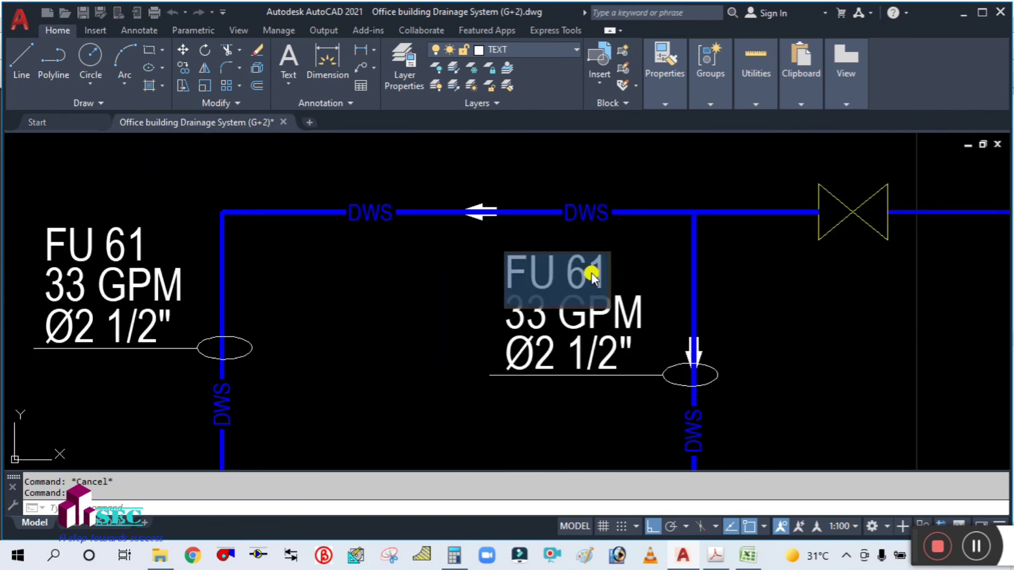
pyautogui.press('BackSpace')
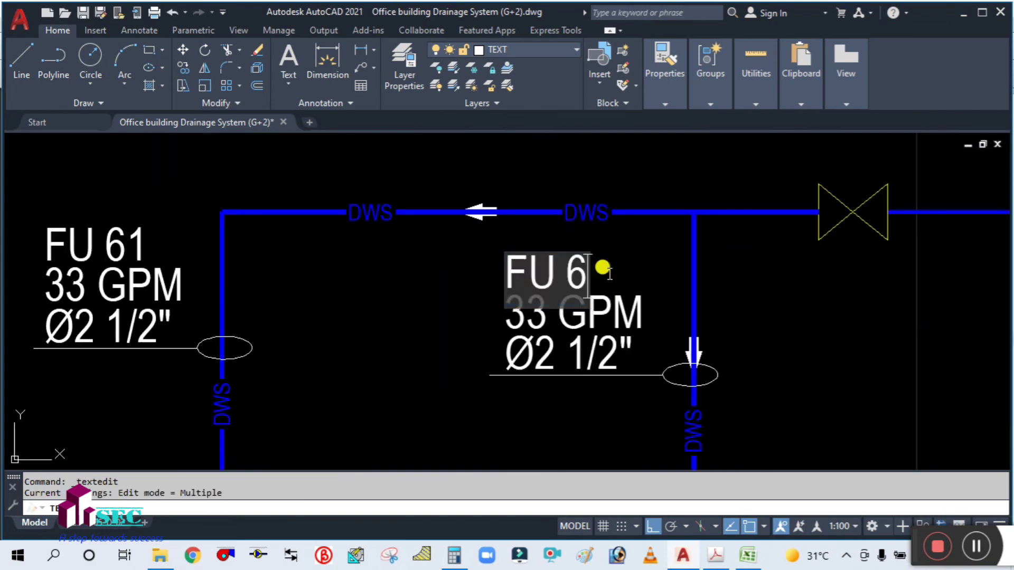
pyautogui.write('3')
pyautogui.press('Return')
pyautogui.press('Escape')
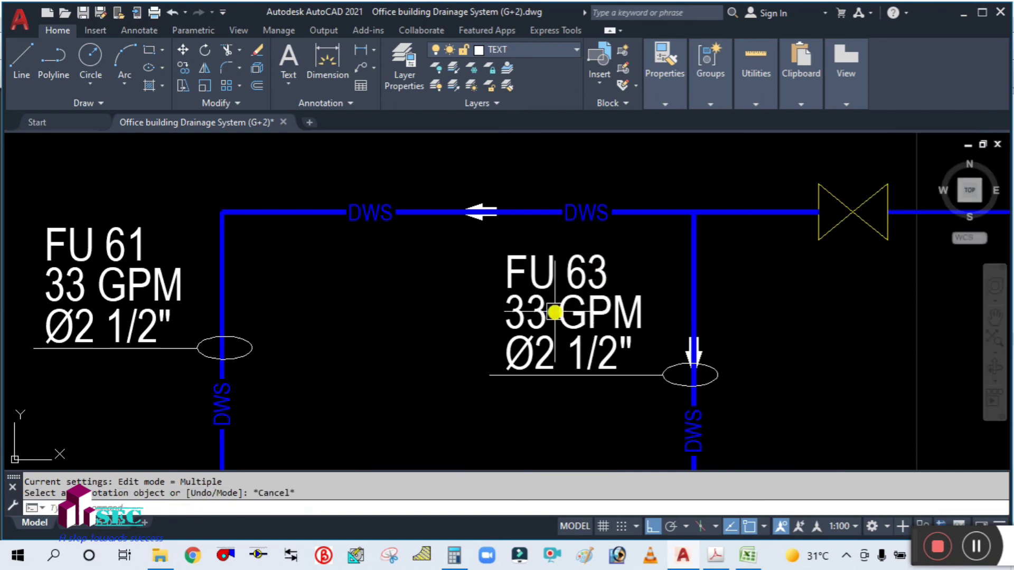
# Set the flow text below FU 63 to 34 GPM and end the text editing
pyautogui.click(540, 314)
pyautogui.doubleClick(540, 314)
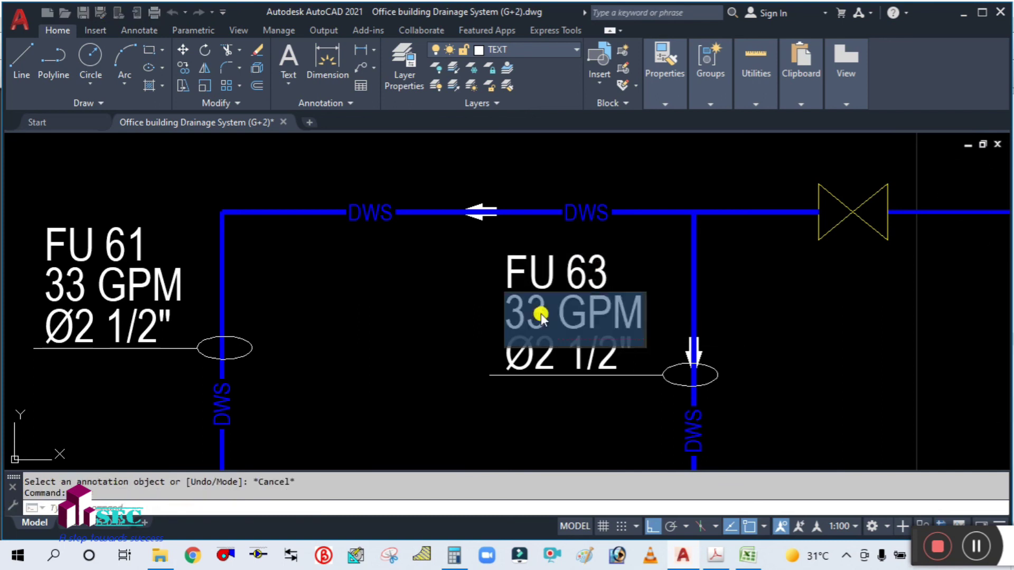
pyautogui.click(535, 311)
pyautogui.press('Delete')
pyautogui.write('4')
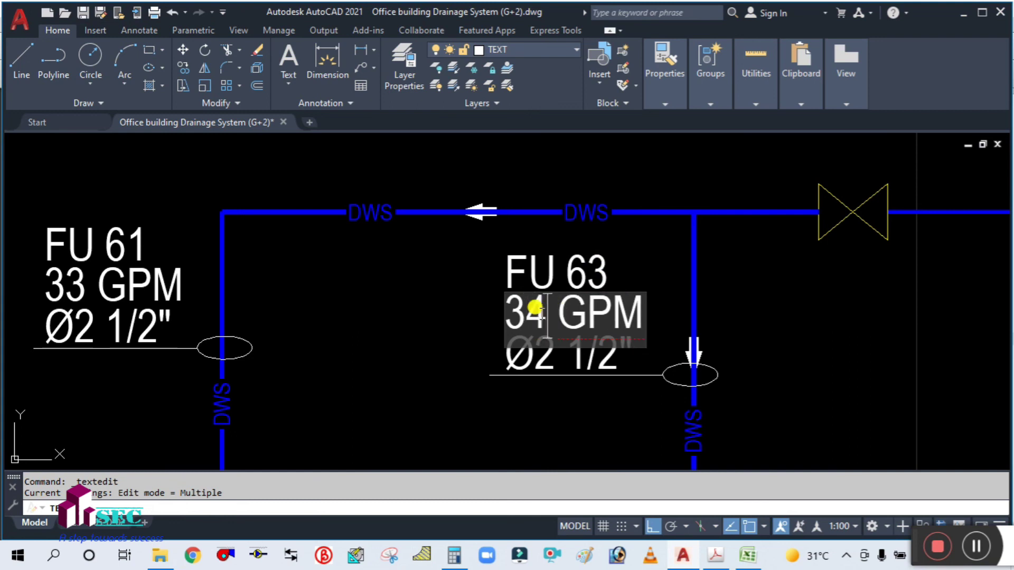
pyautogui.click(530, 423)
pyautogui.press('Escape')
# Review the DWS pipe runs and both riser labels around the overhead tank on the roof layout
pyautogui.scroll(-4, 549, 347)
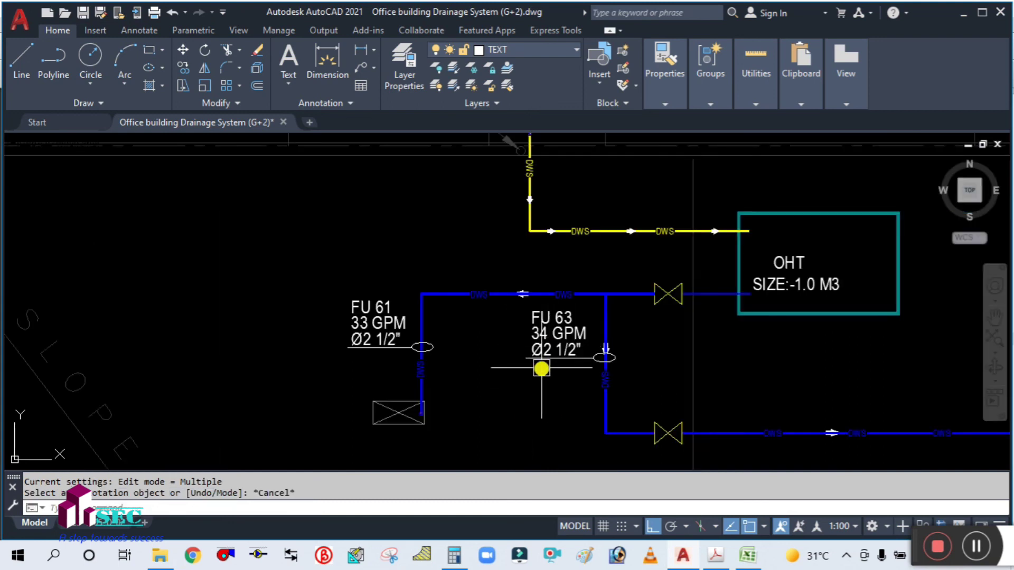
pyautogui.scroll(3, 541, 368)
pyautogui.scroll(1, 554, 355)
pyautogui.scroll(-7, 538, 343)
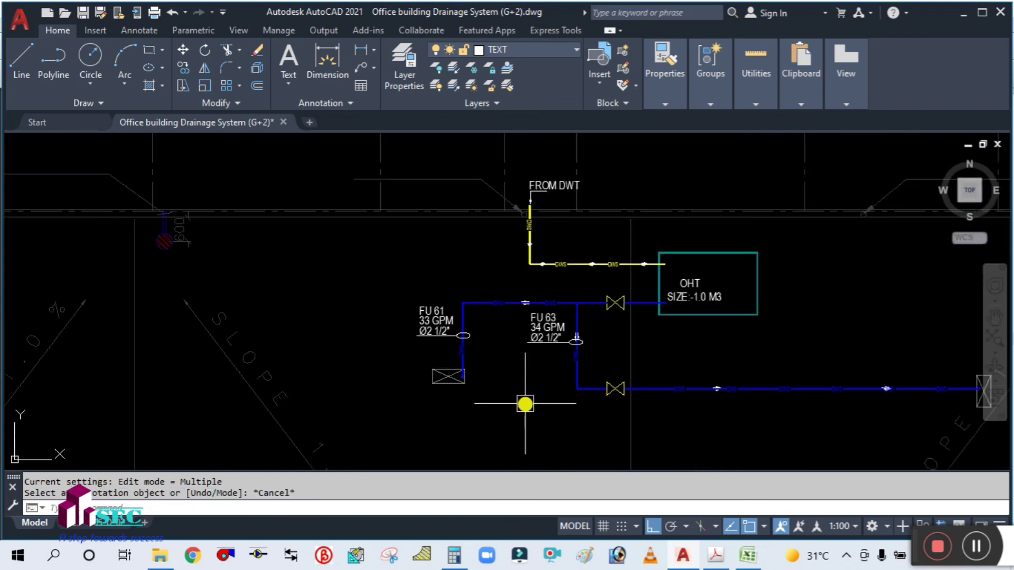
pyautogui.moveTo(524, 404); pyautogui.dragTo(498, 342, button='middle')
pyautogui.moveTo(674, 296)
pyautogui.mouseDown(button='middle')
pyautogui.moveTo(470, 344)
pyautogui.moveTo(516, 342)
pyautogui.mouseUp(button='middle')
pyautogui.scroll(-2, 467, 344)
pyautogui.scroll(2, 428, 346)
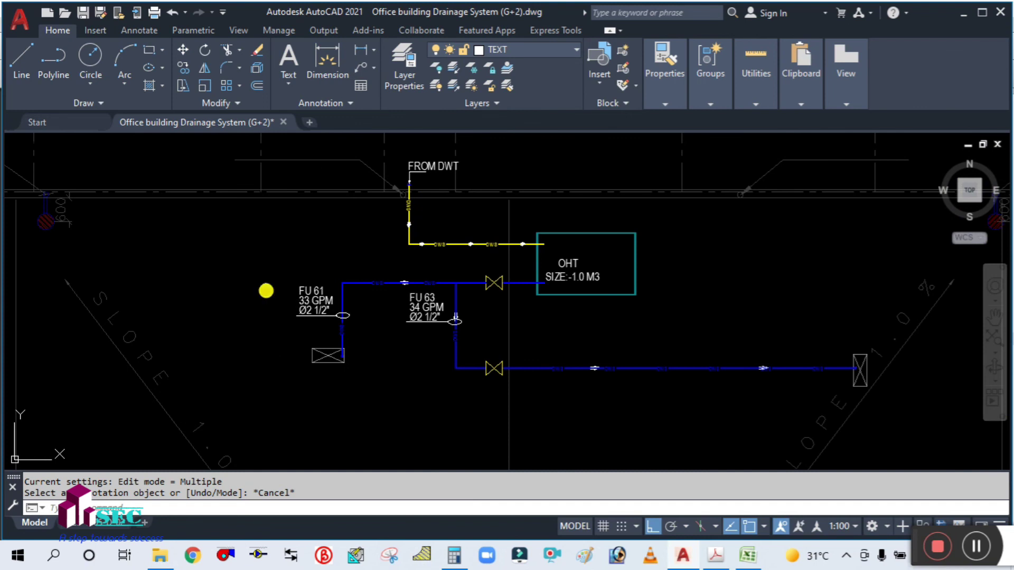
pyautogui.moveTo(266, 291); pyautogui.dragTo(281, 332, button='middle')
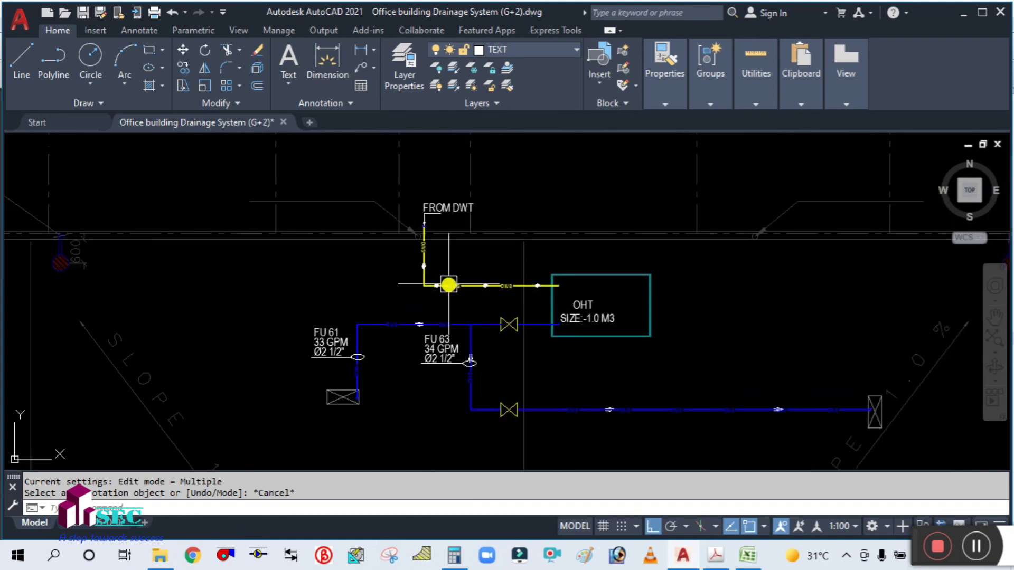
pyautogui.scroll(2, 446, 396)
pyautogui.scroll(-3, 328, 264)
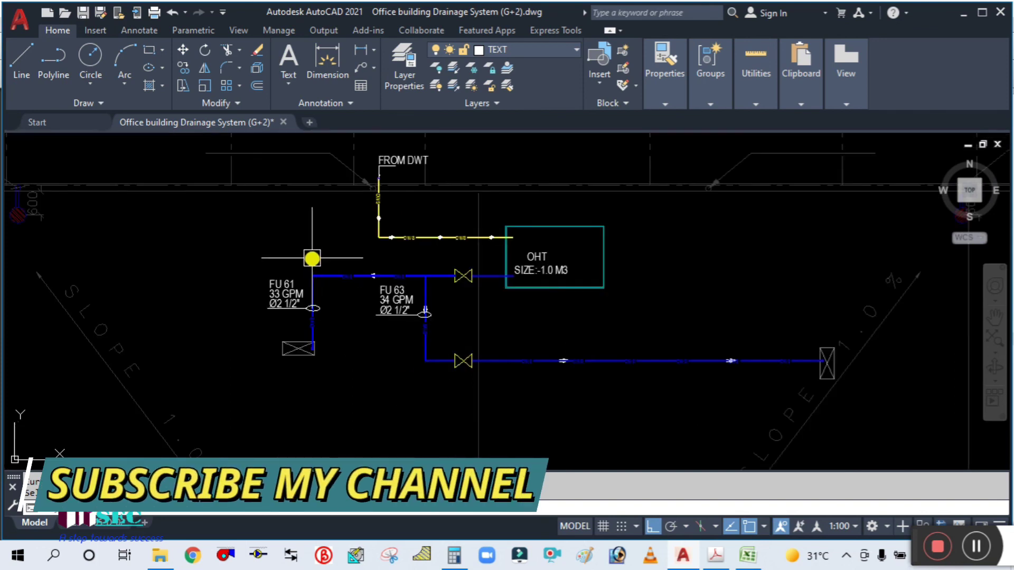
pyautogui.moveTo(312, 261); pyautogui.dragTo(339, 287, button='middle')
pyautogui.scroll(3, 389, 265)
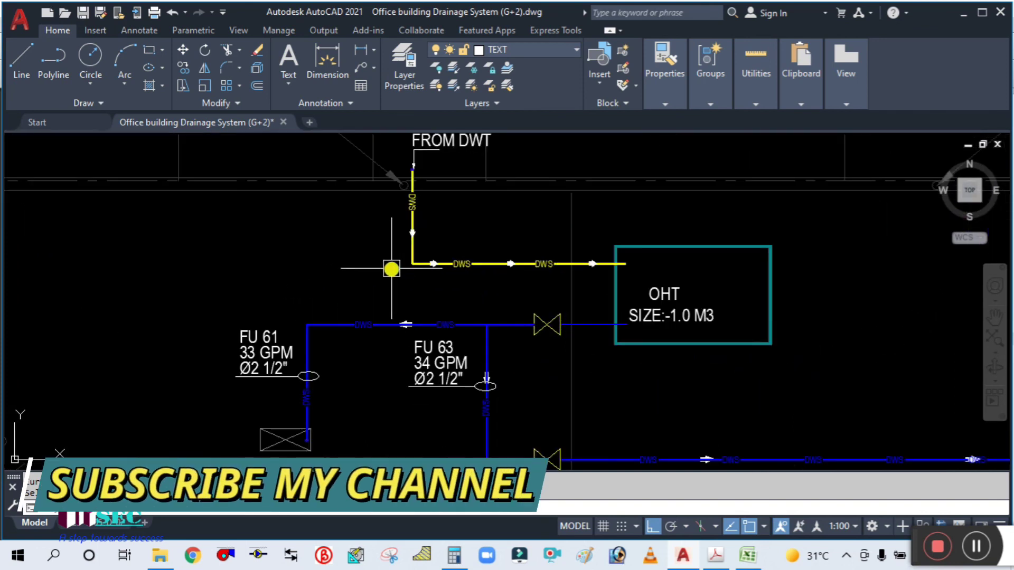
pyautogui.moveTo(391, 274)
pyautogui.mouseDown(button='middle')
pyautogui.moveTo(413, 298)
pyautogui.moveTo(399, 275)
pyautogui.mouseUp(button='middle')
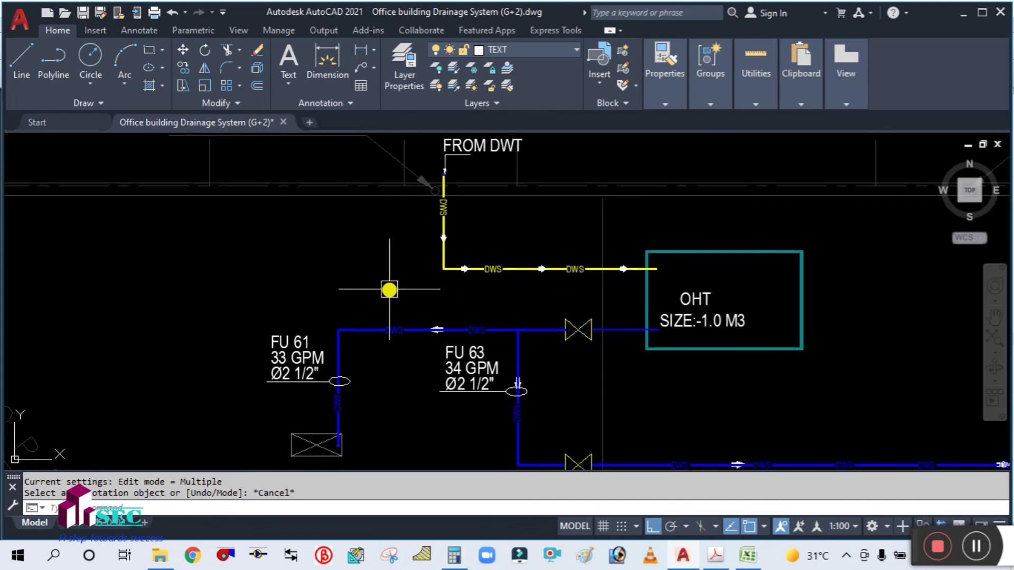
pyautogui.scroll(-2, 389, 289)
pyautogui.moveTo(323, 343)
pyautogui.mouseDown(button='middle')
pyautogui.moveTo(323, 295)
pyautogui.moveTo(305, 358)
pyautogui.mouseUp(button='middle')
pyautogui.scroll(2, 326, 305)
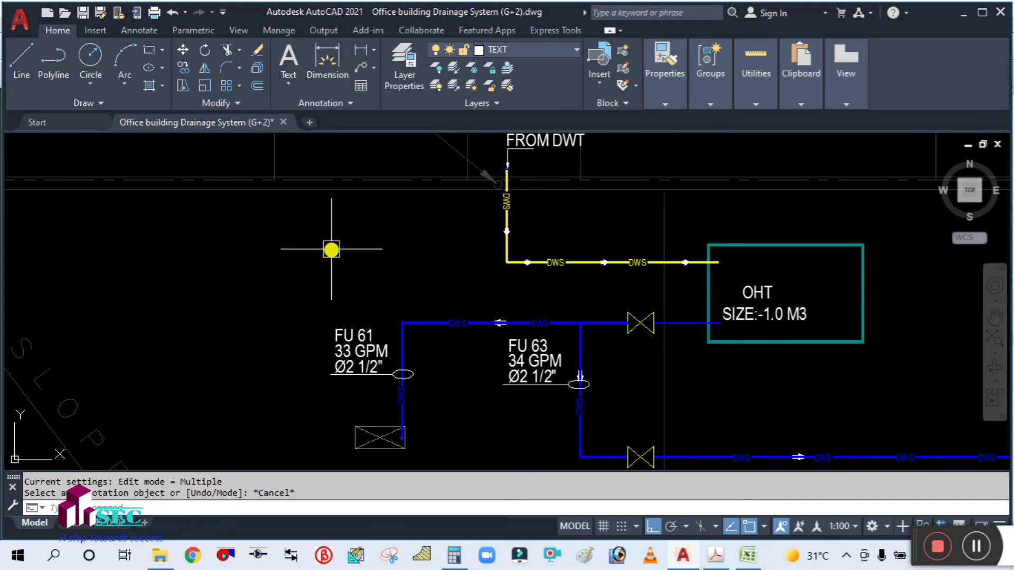
pyautogui.scroll(-2, 312, 309)
pyautogui.scroll(2, 296, 346)
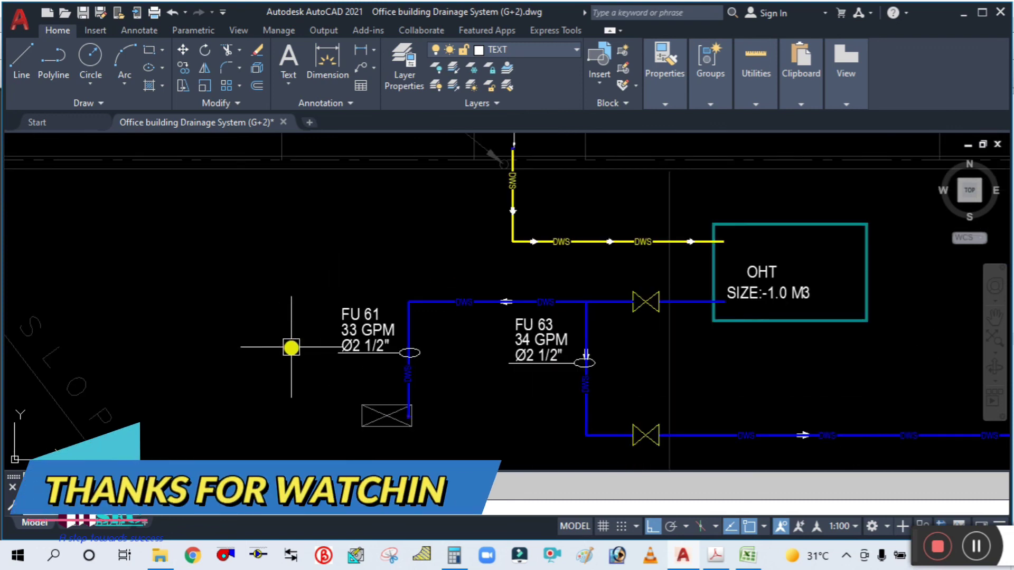
pyautogui.moveTo(291, 347); pyautogui.dragTo(243, 285, button='middle')
pyautogui.moveTo(305, 217); pyautogui.dragTo(288, 267, button='middle')
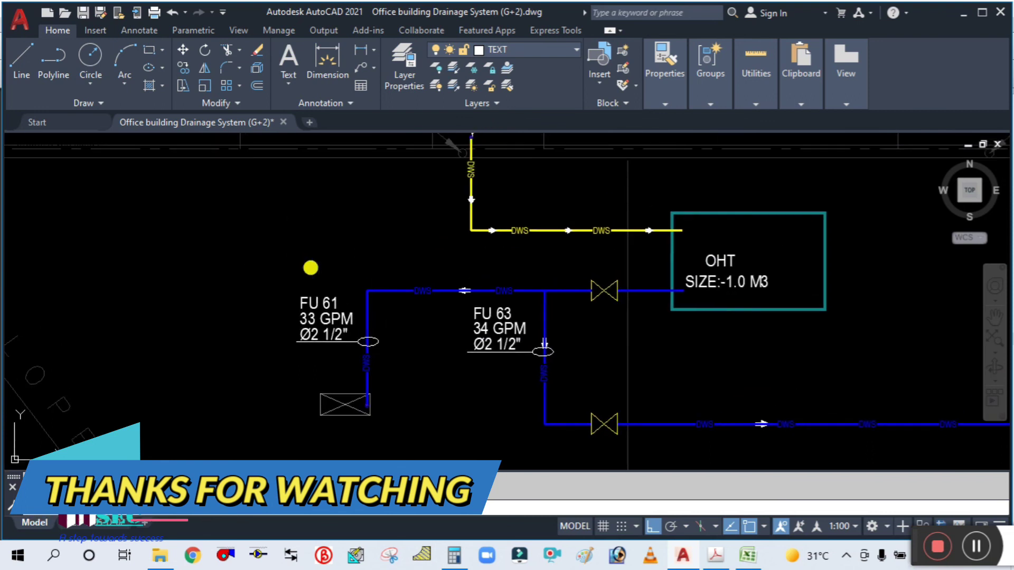
pyautogui.scroll(-2, 311, 267)
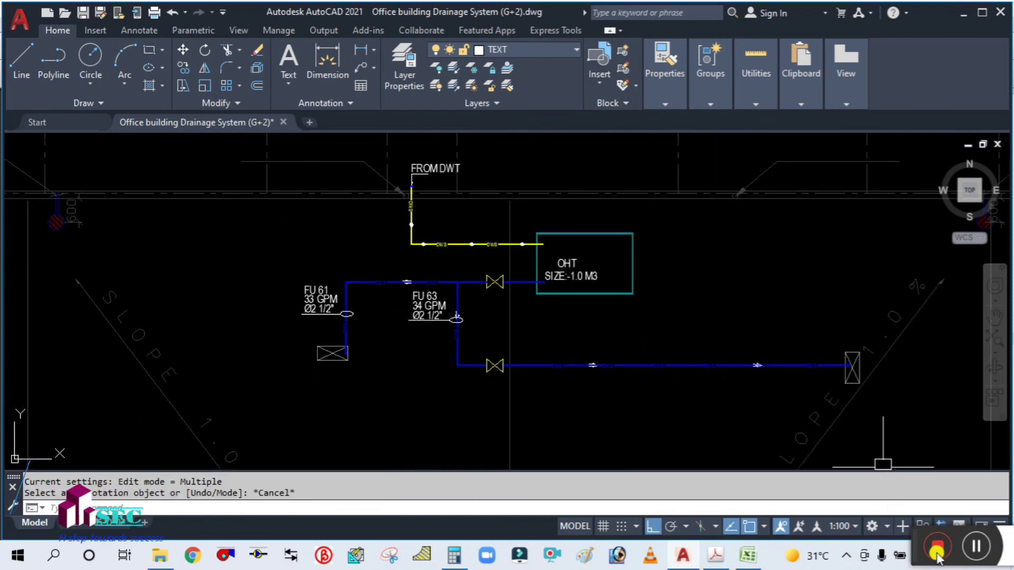